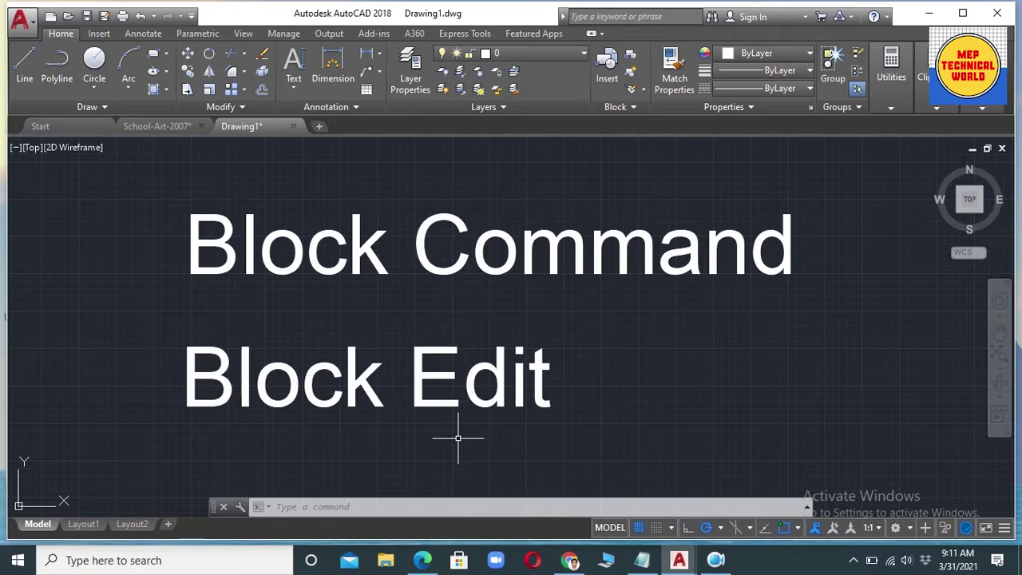
Switch to the School-Art-2007 drawing and look over the ground floor plan and the elevations around it
click(177, 128)
scroll(668, 336, up, 2)
scroll(685, 349, down, 4)
scroll(686, 350, up, 8)
scroll(385, 263, down, 4)
scroll(386, 263, up, 5)
scroll(588, 376, down, 8)
scroll(636, 370, up, 7)
scroll(673, 328, down, 5)
scroll(673, 327, up, 3)
scroll(427, 237, up, 1)
scroll(738, 386, up, 2)
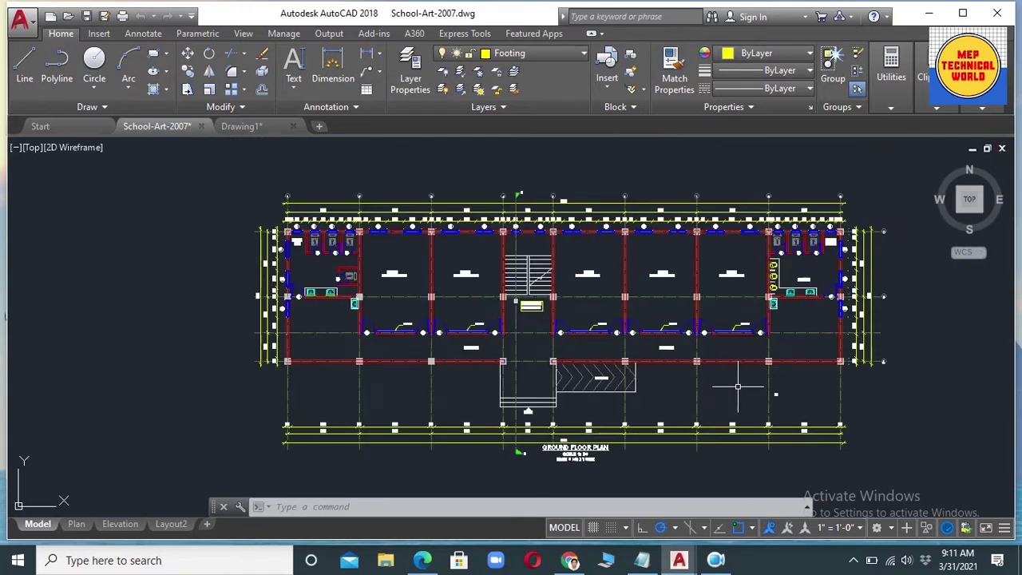
scroll(878, 399, down, 6)
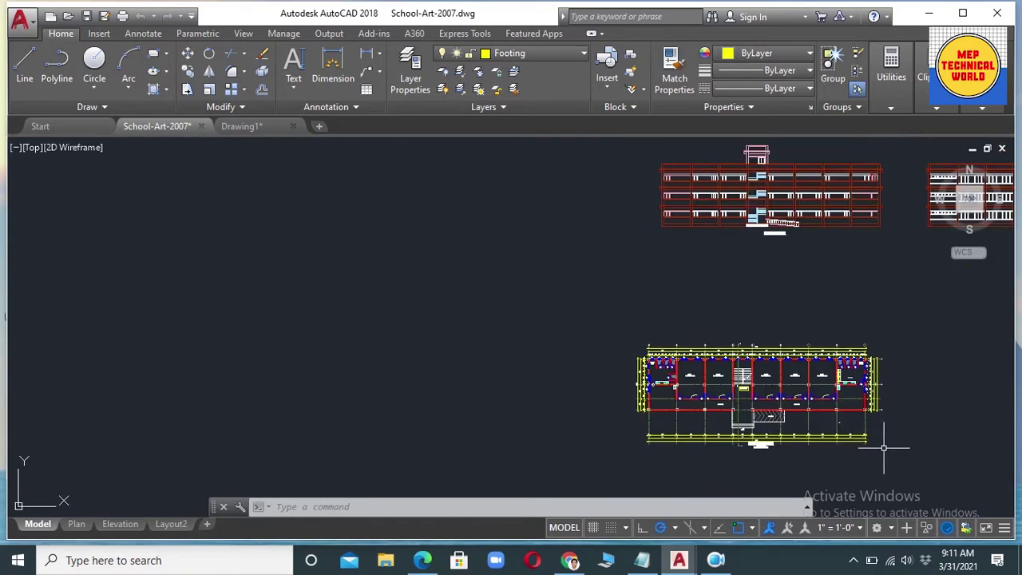
scroll(912, 434, up, 4)
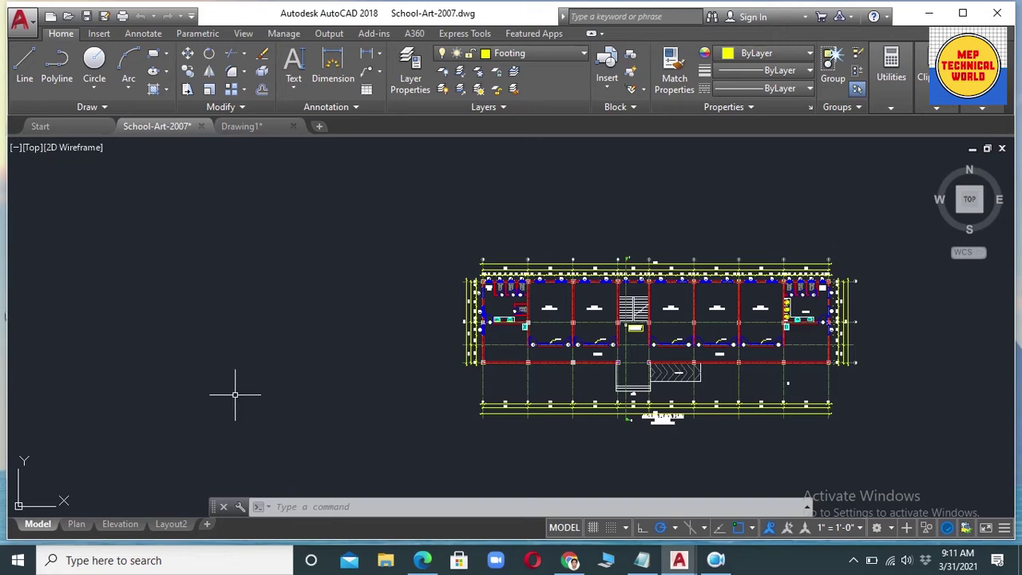
Draw a circle with a radius of about 1411 in the empty space west of the ground floor plan
click(303, 353)
click(313, 341)
text(c)
key(Return)
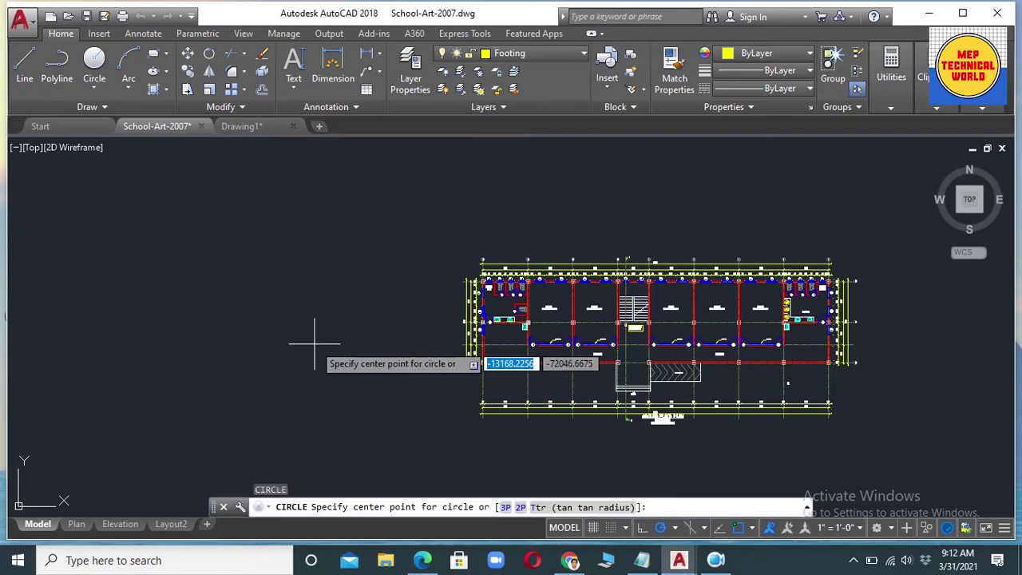
click(209, 310)
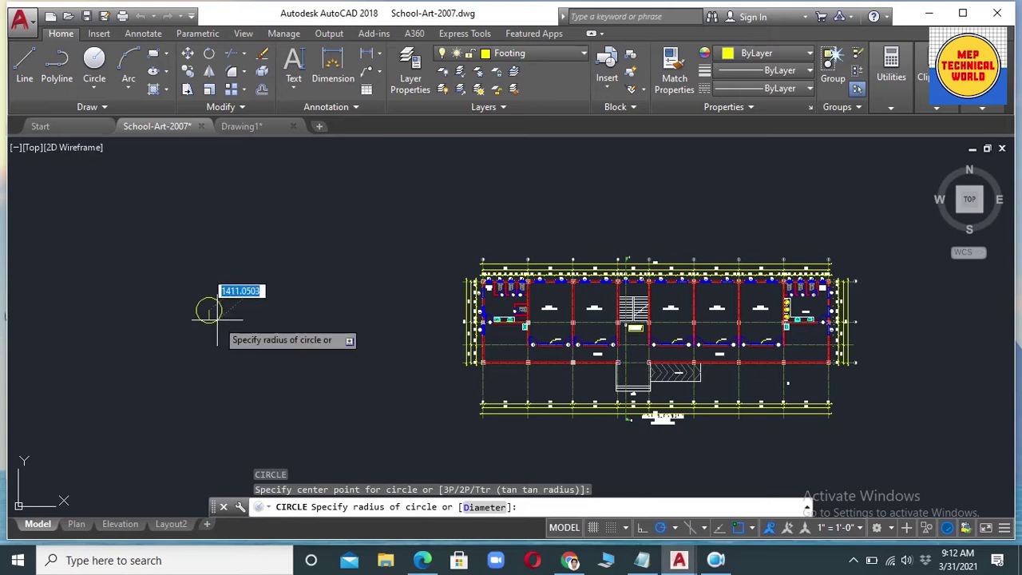
click(217, 319)
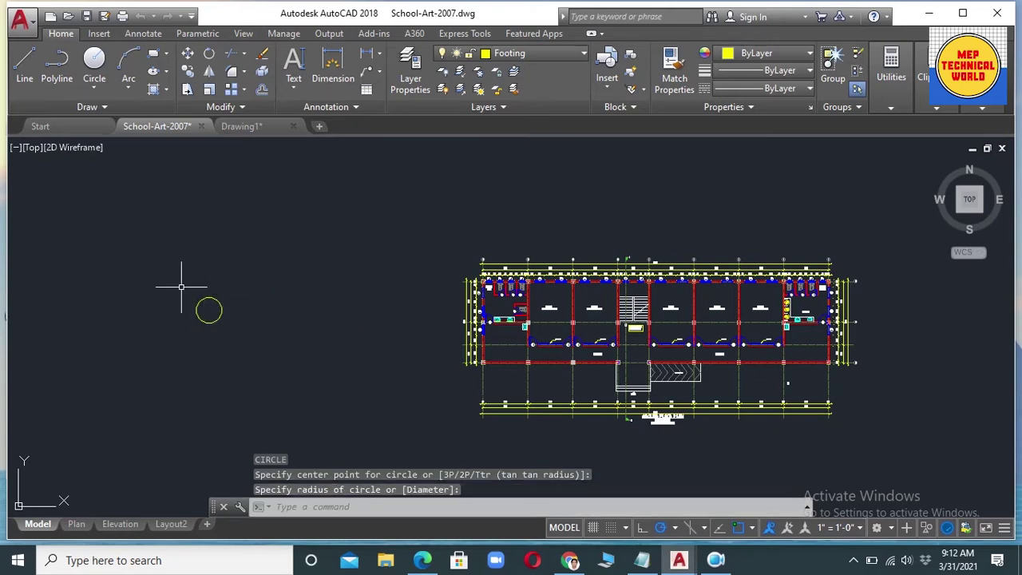
Draw a vertical line through the circle from its centre to the bottom quadrant and back up to the top quadrant
scroll(169, 286, up, 4)
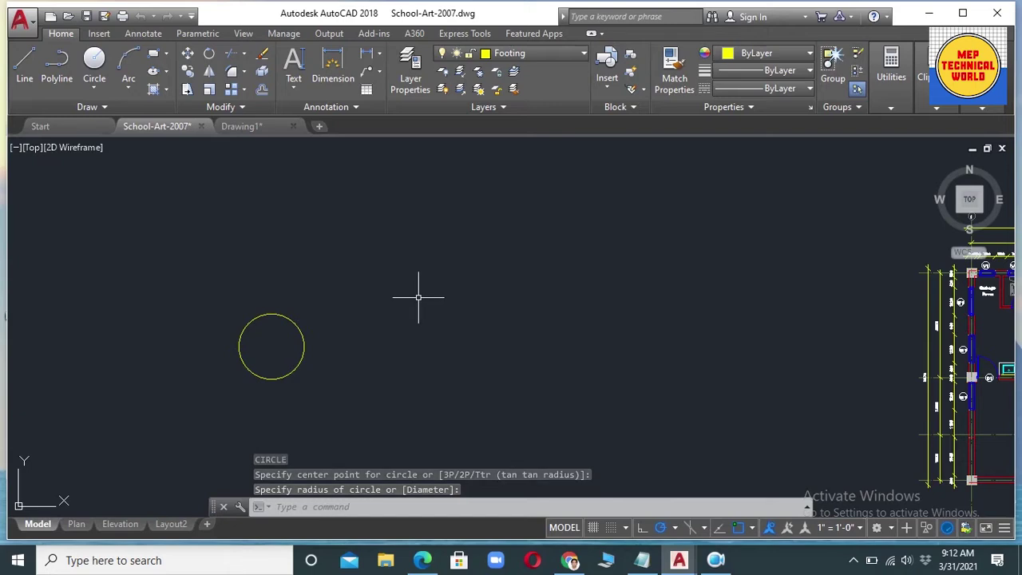
text(l)
key(Return)
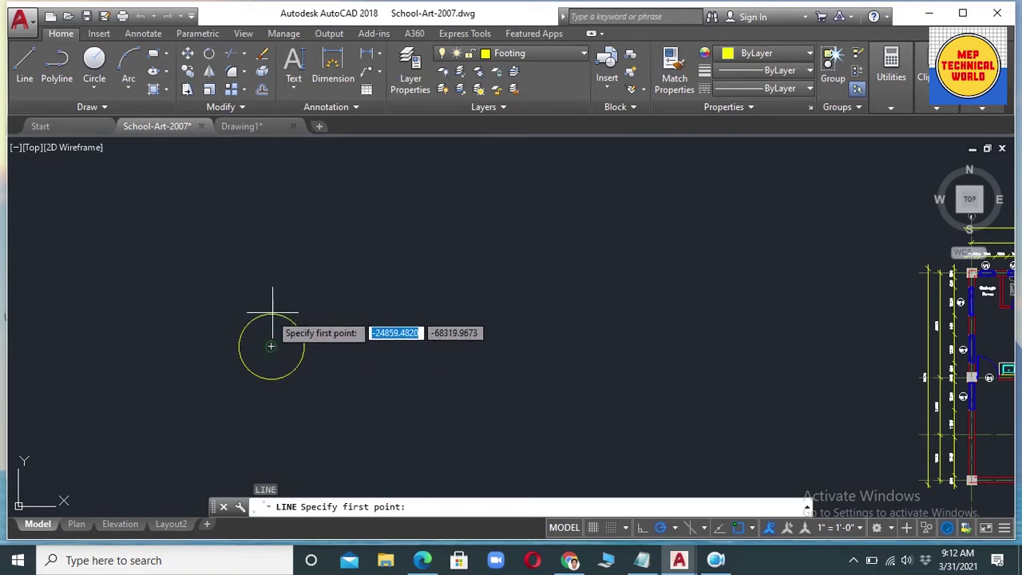
click(271, 346)
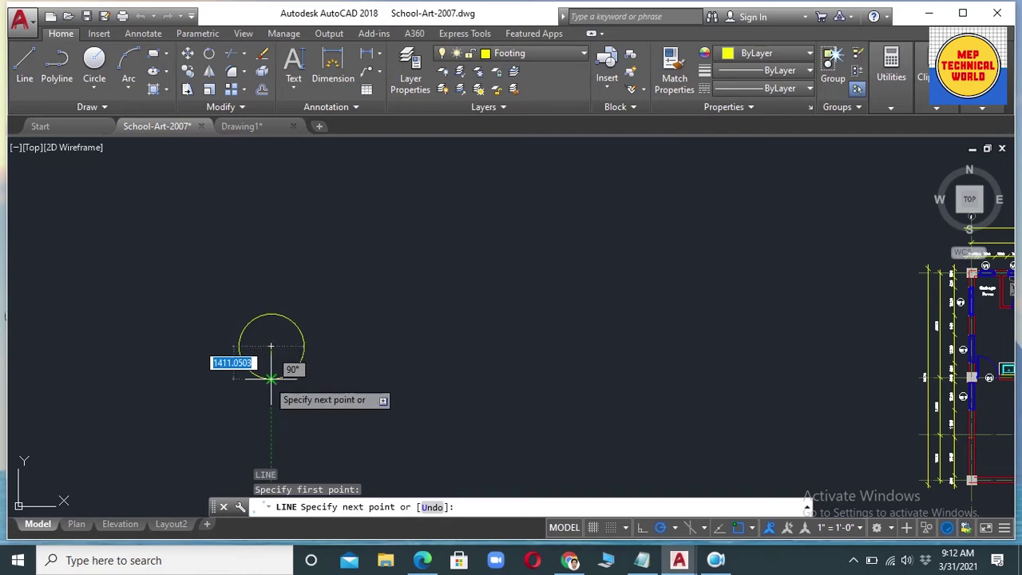
click(271, 377)
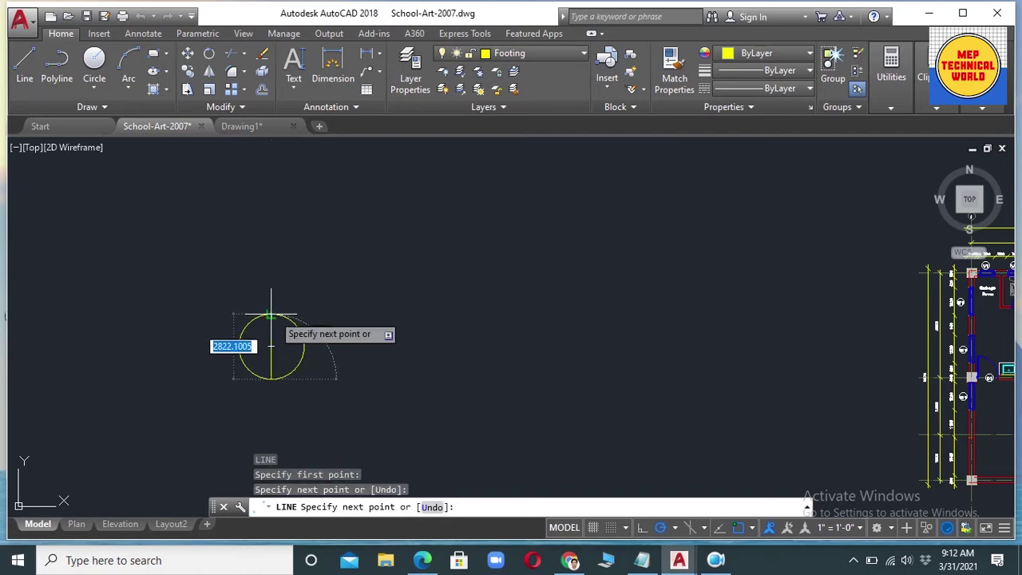
click(270, 315)
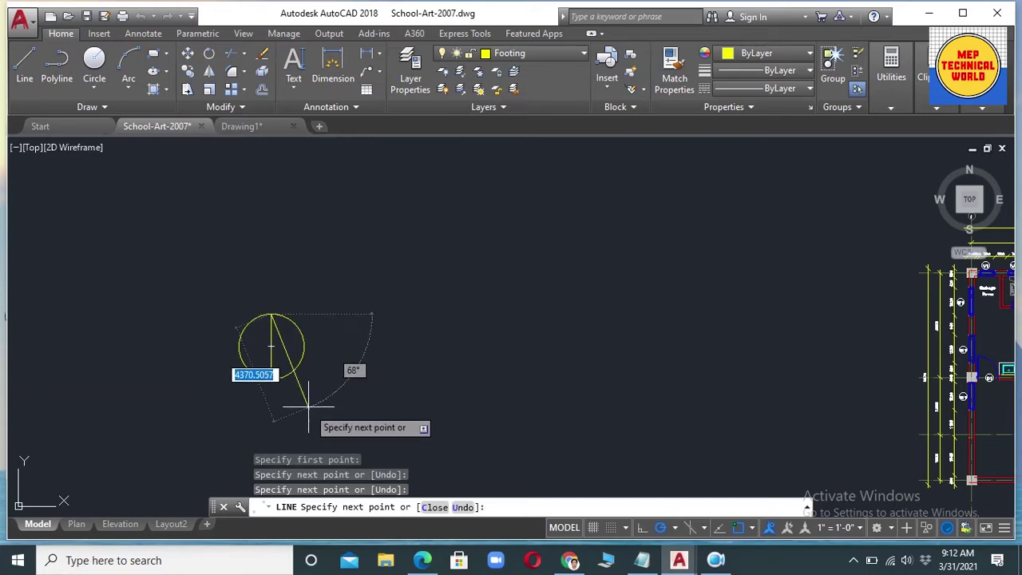
key(Return)
Draw a horizontal line through the circle from its centre to the left quadrant and across to the right quadrant
text(l)
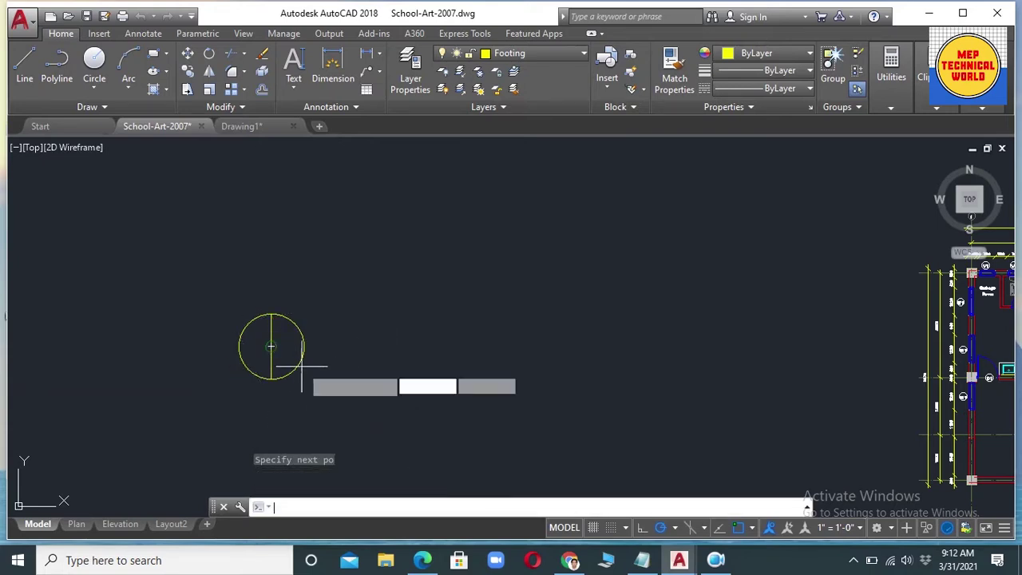
key(Return)
click(271, 346)
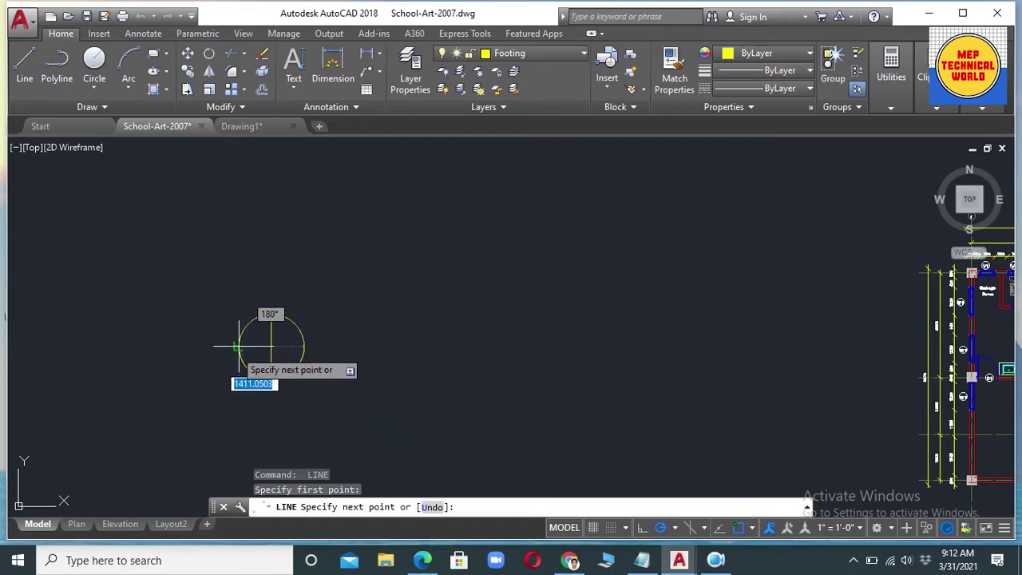
click(239, 347)
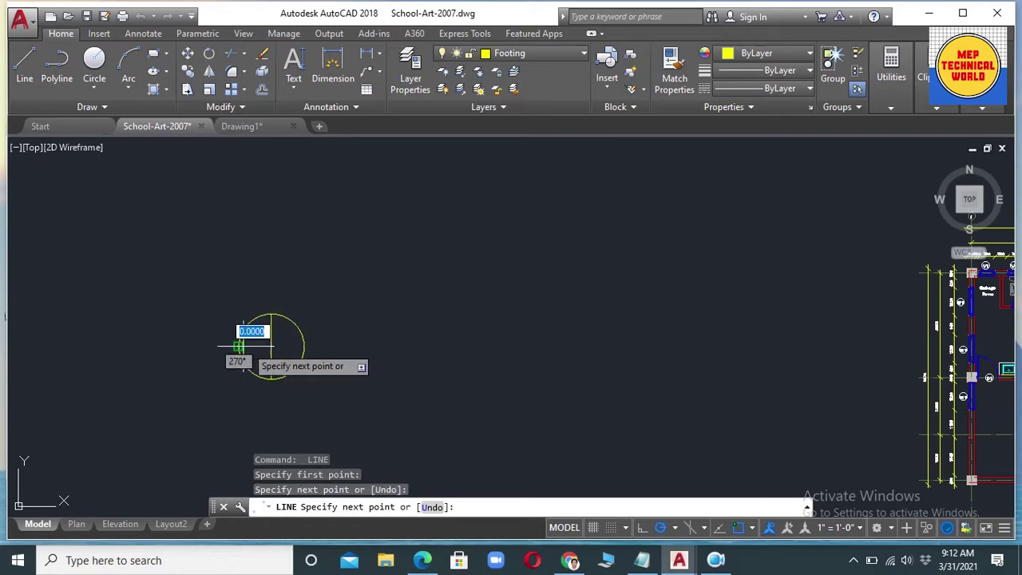
click(303, 347)
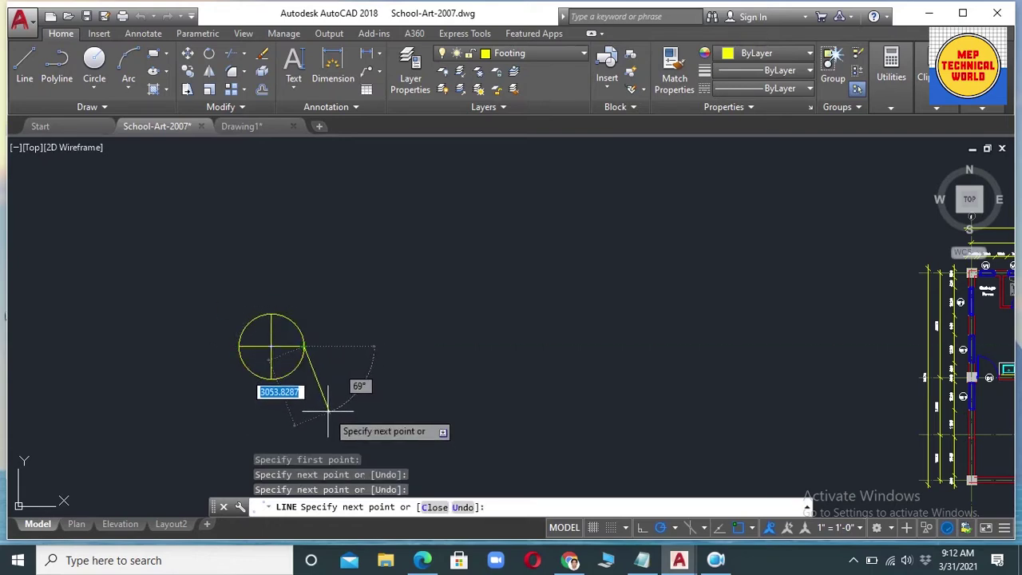
key(Return)
scroll(336, 331, down, 2)
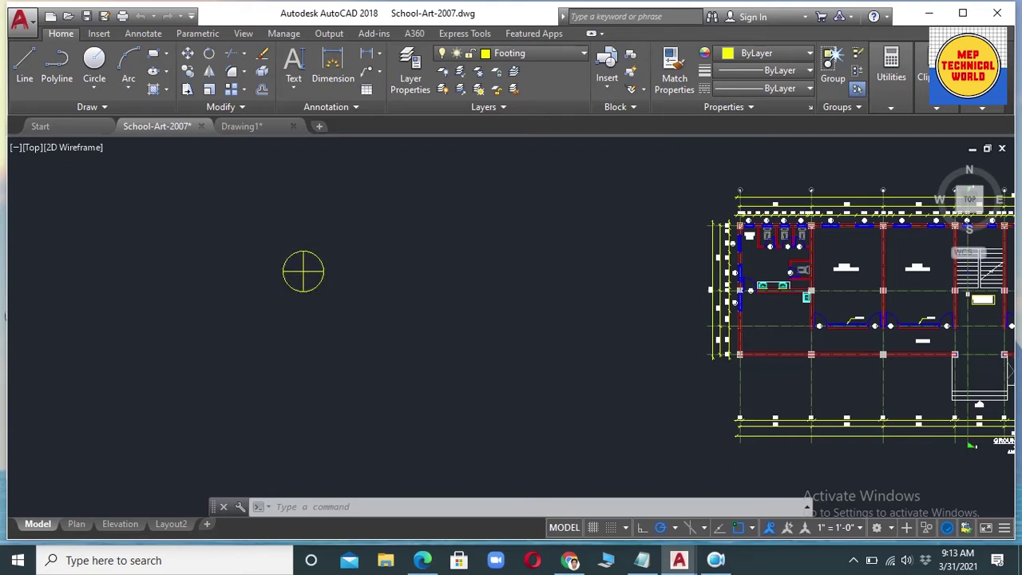
Select the circle and its two crossing lines for Copy, with the circle's centre as the base point
scroll(274, 279, up, 2)
scroll(341, 272, down, 6)
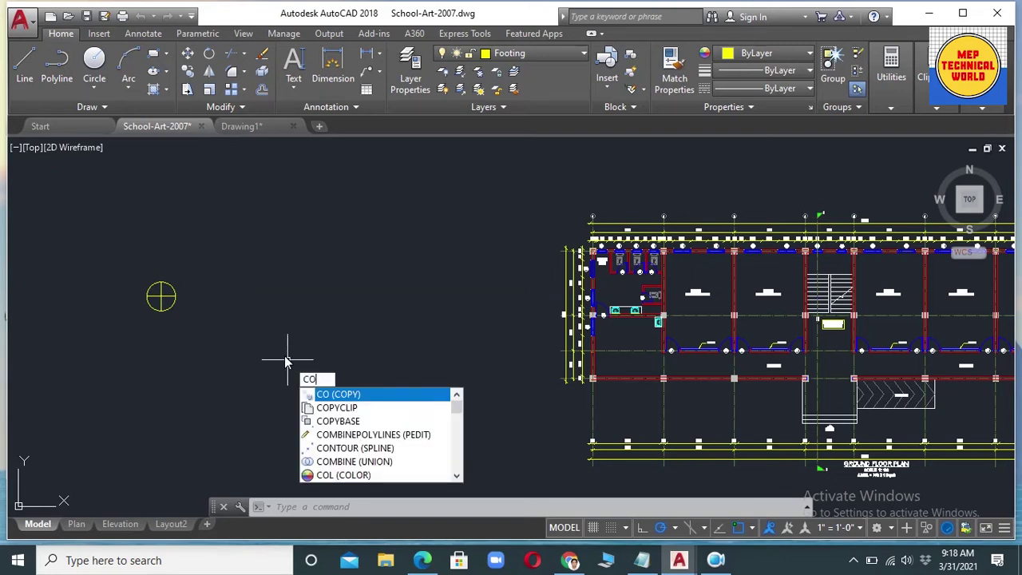
key(Return)
scroll(244, 317, up, 1)
scroll(237, 315, down, 4)
scroll(247, 313, up, 2)
scroll(227, 313, up, 3)
click(217, 291)
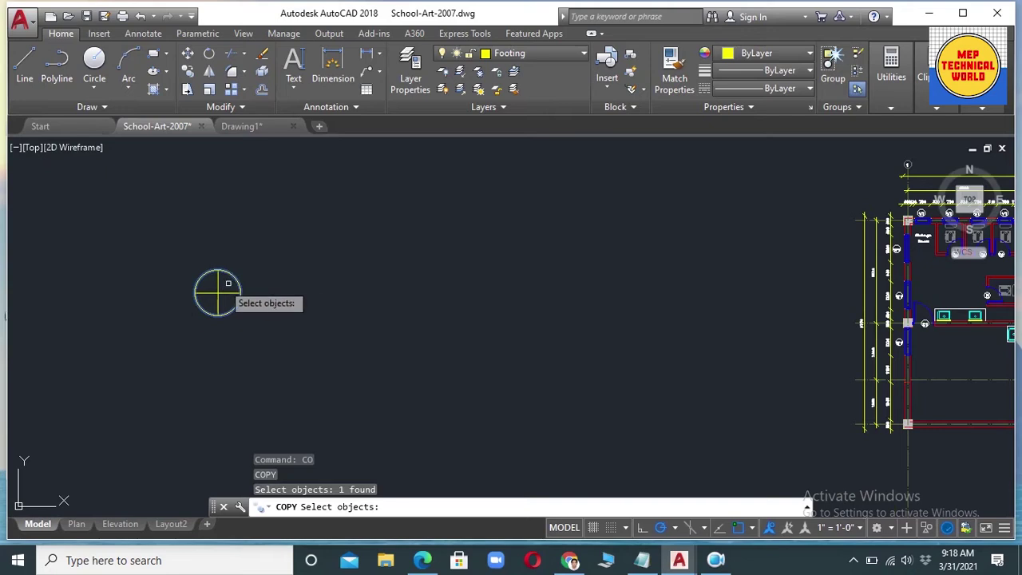
scroll(241, 296, up, 2)
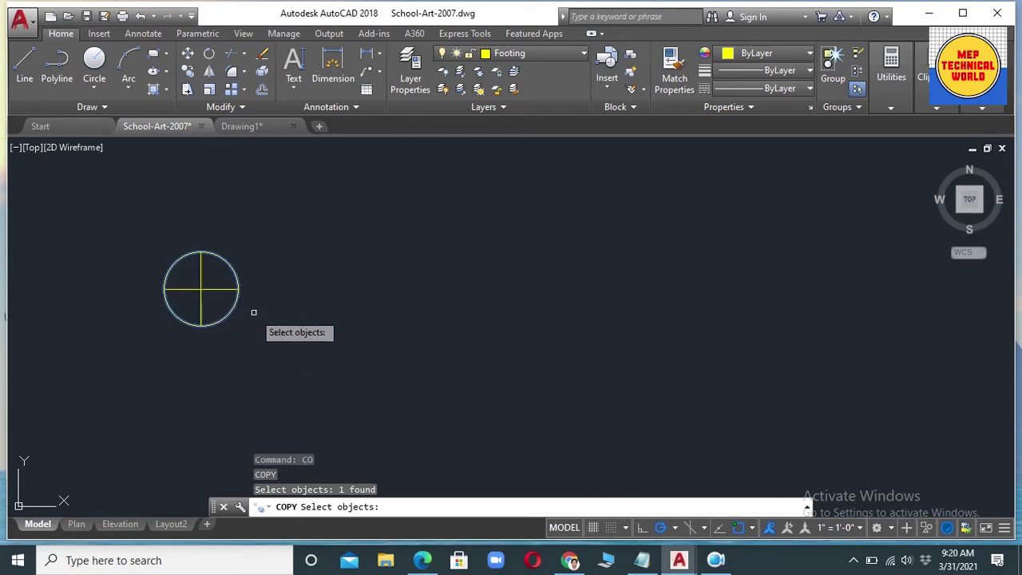
click(200, 273)
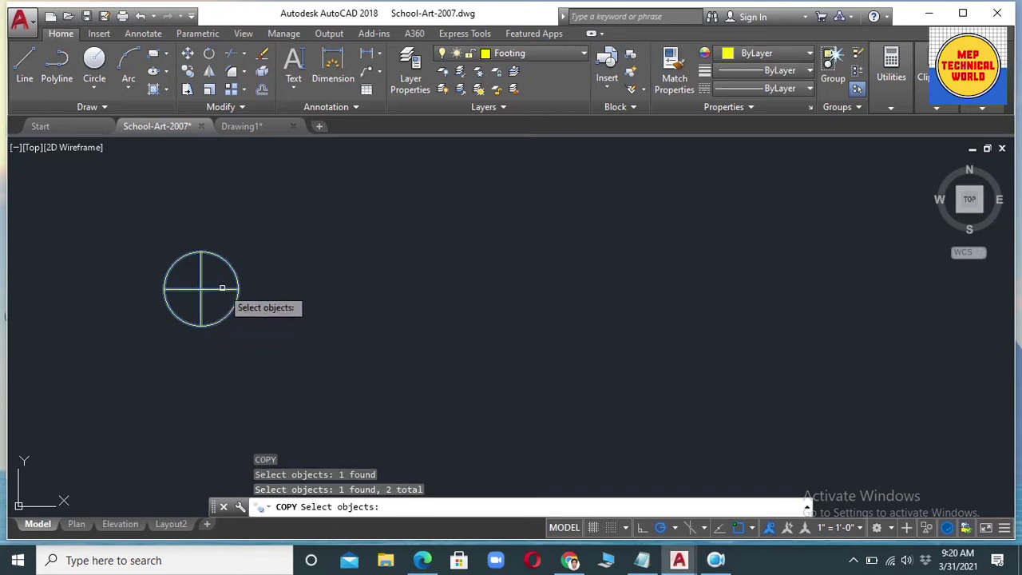
click(222, 287)
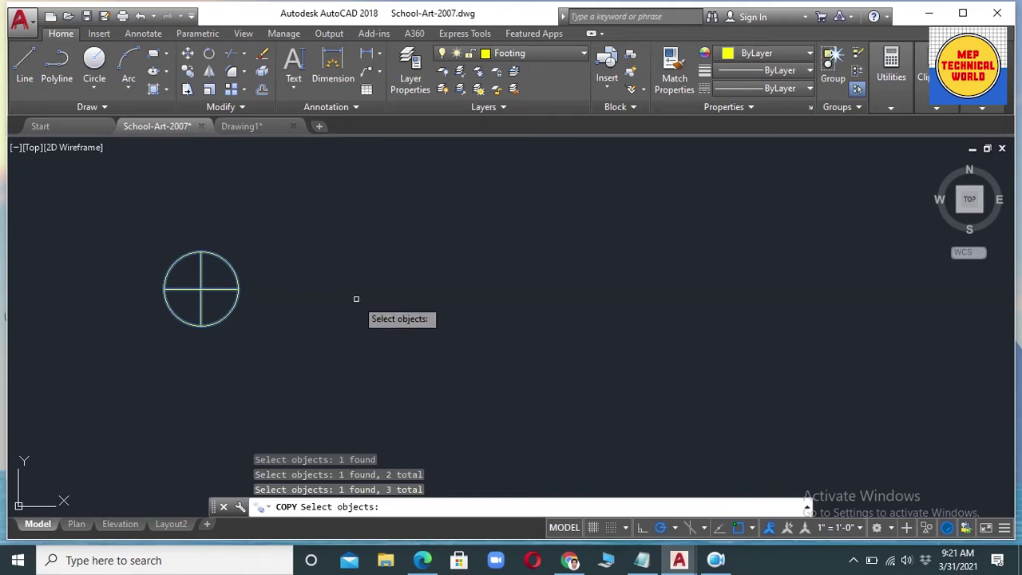
key(Return)
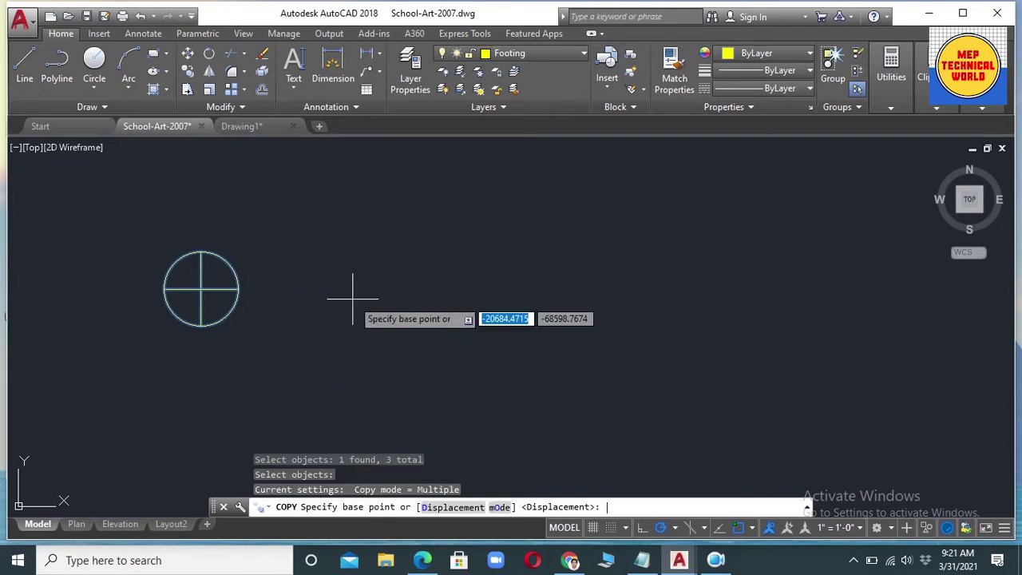
click(200, 288)
Place four copies of the crossed circle around Room-1 and one in the lower-left part of Room-3
scroll(376, 295, down, 3)
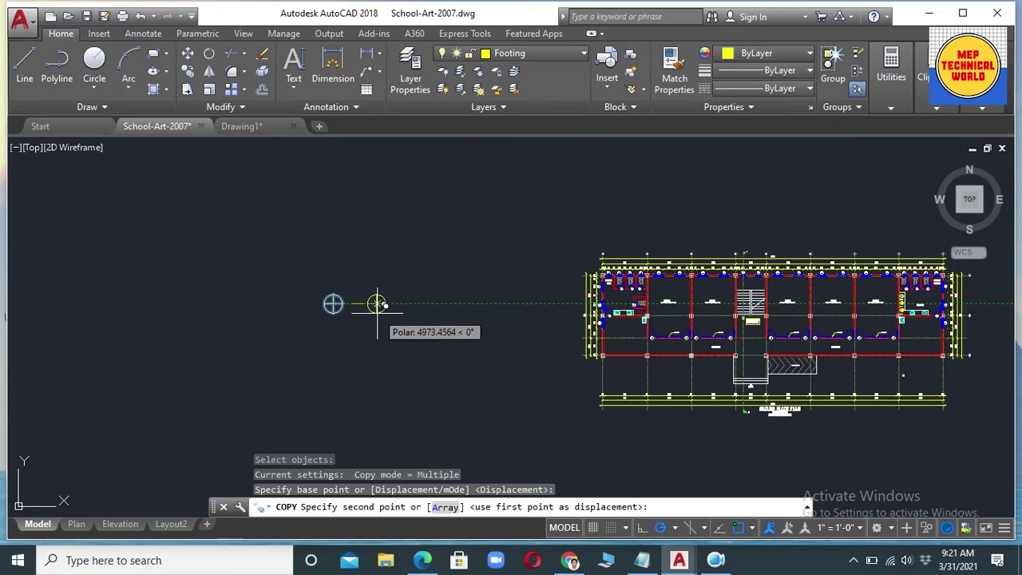
scroll(633, 306, up, 3)
scroll(431, 264, up, 2)
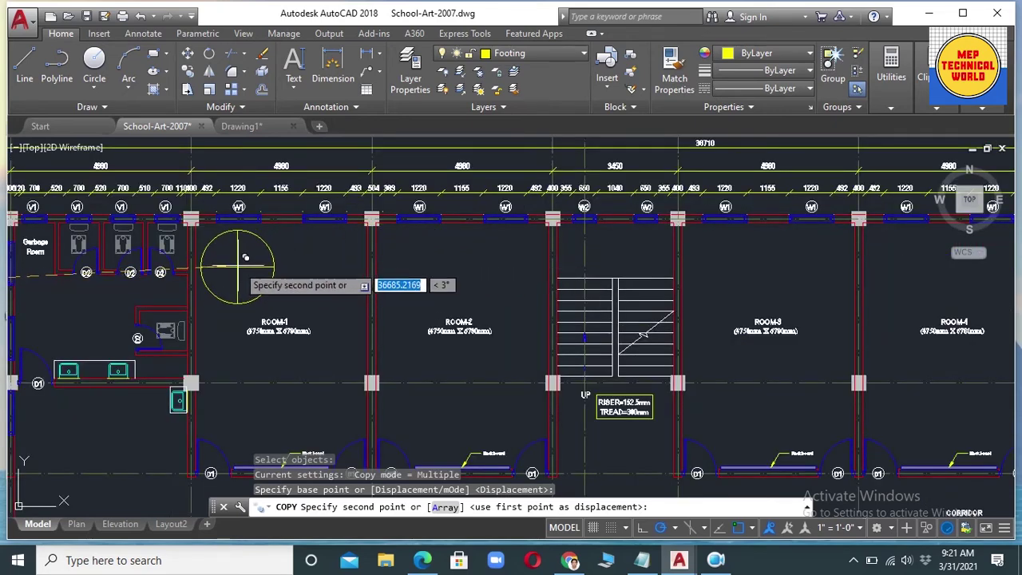
scroll(239, 270, down, 5)
scroll(247, 273, up, 4)
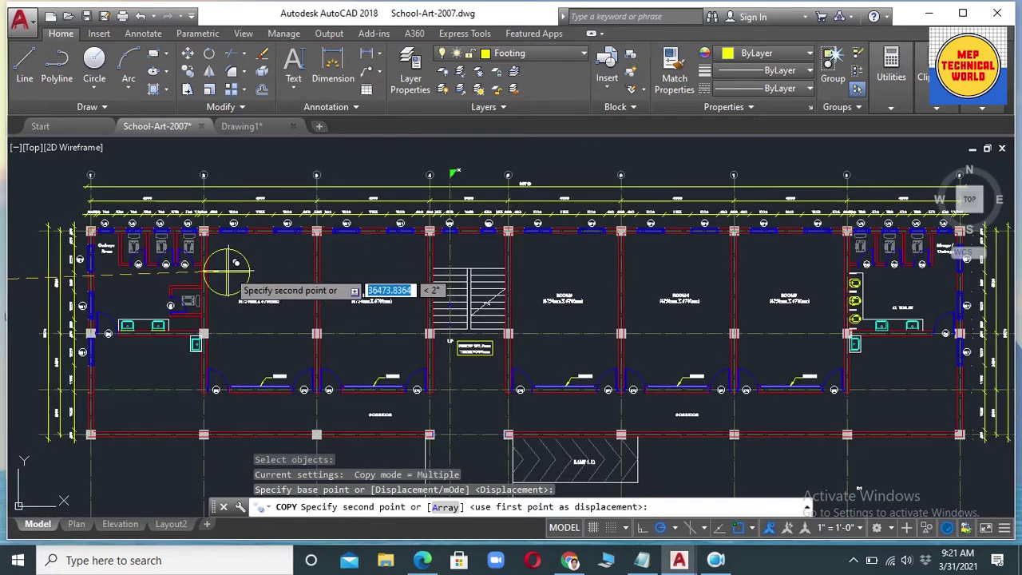
click(236, 263)
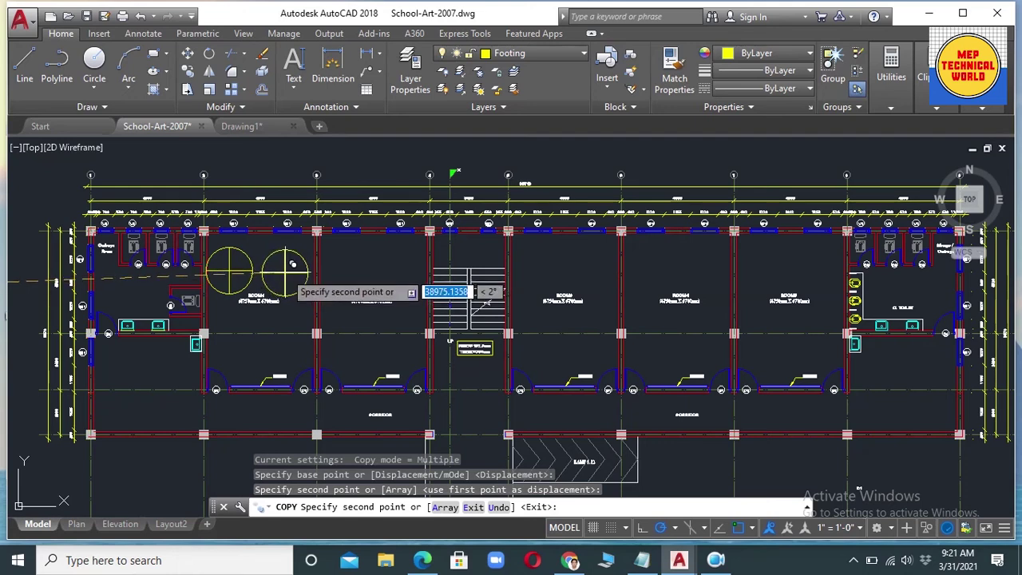
click(292, 263)
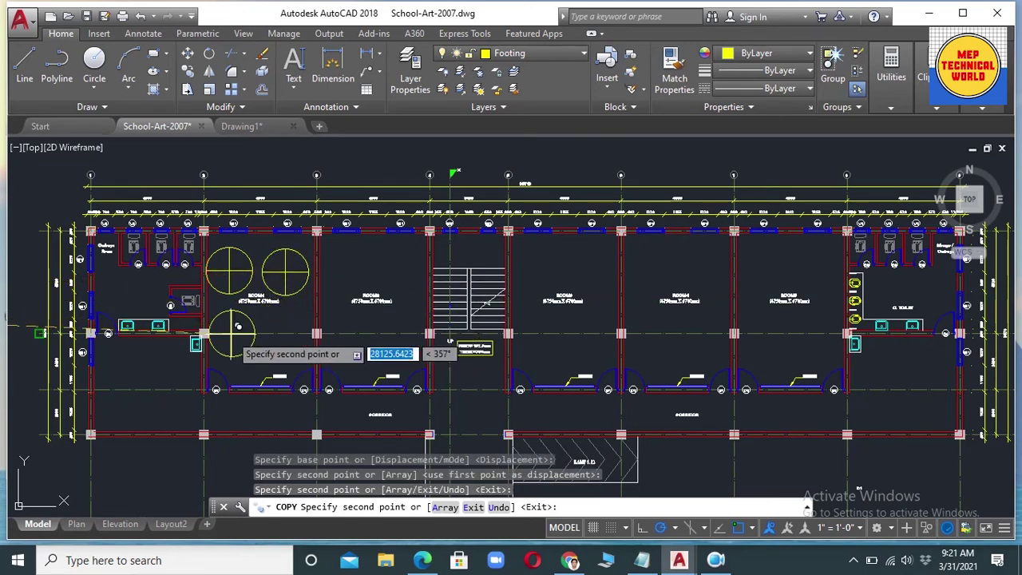
click(235, 321)
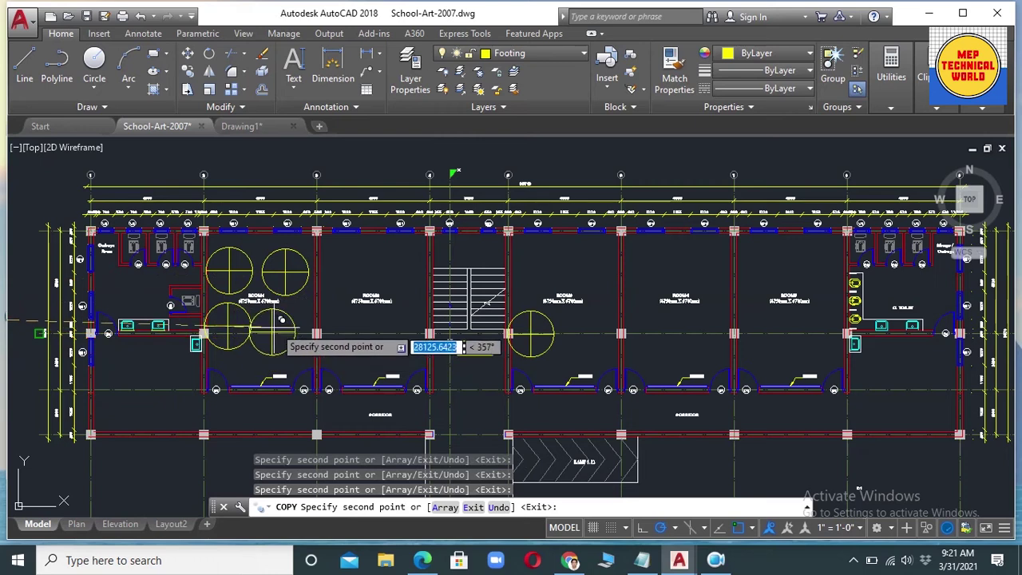
click(299, 336)
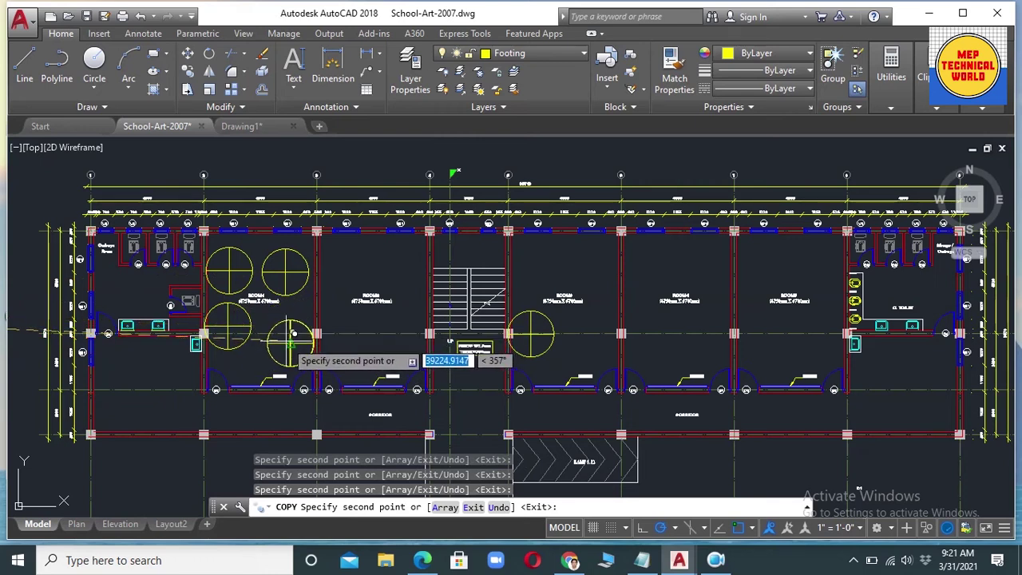
Place four more copies of the crossed circle in Room-2, two in its upper part and two in its lower part
click(356, 268)
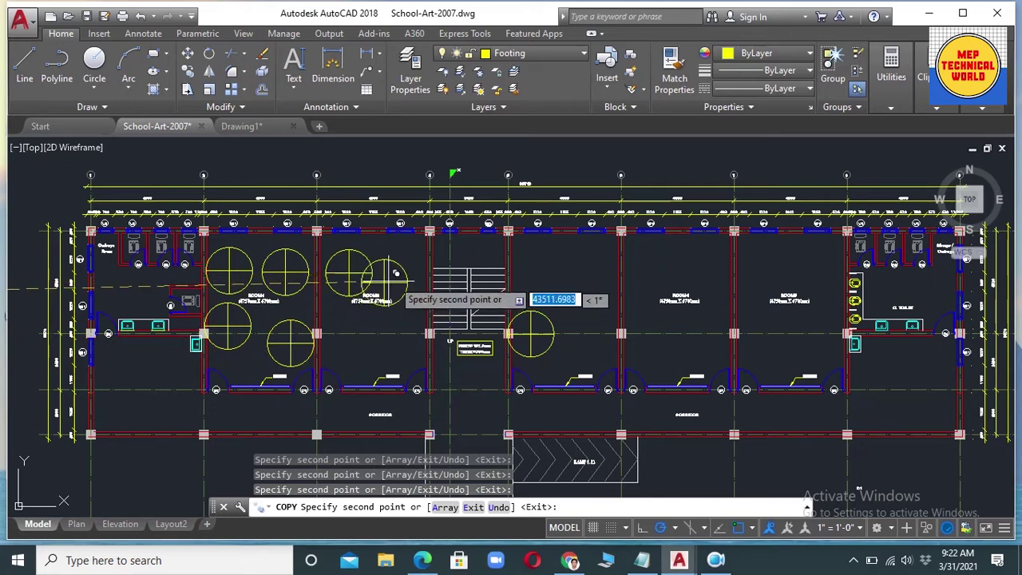
click(408, 262)
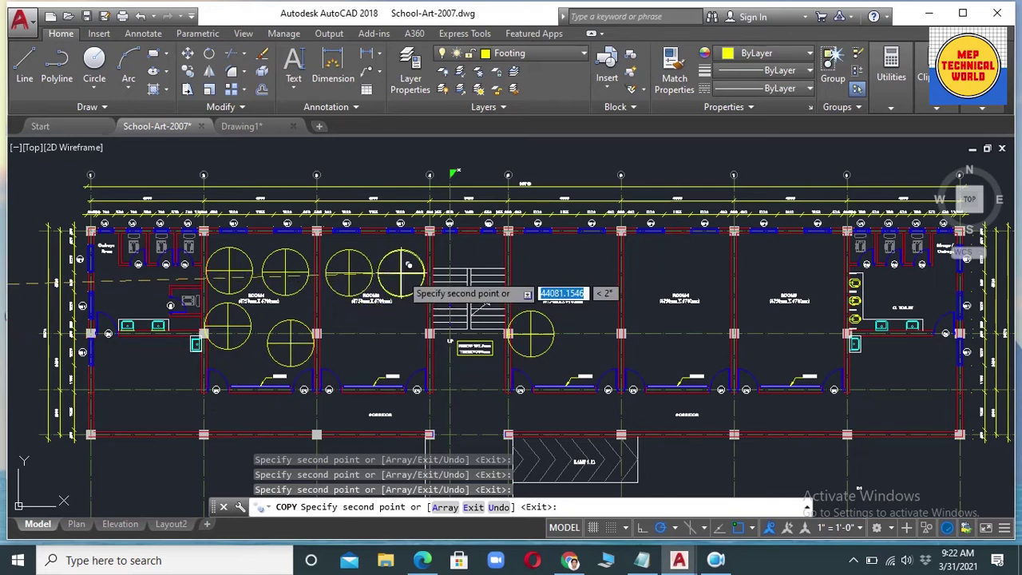
click(359, 338)
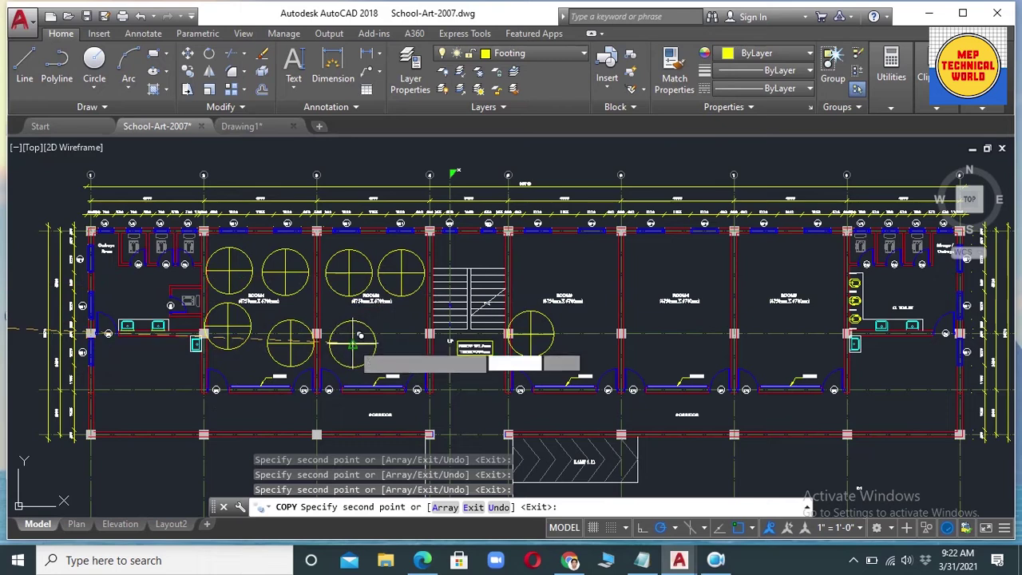
click(414, 336)
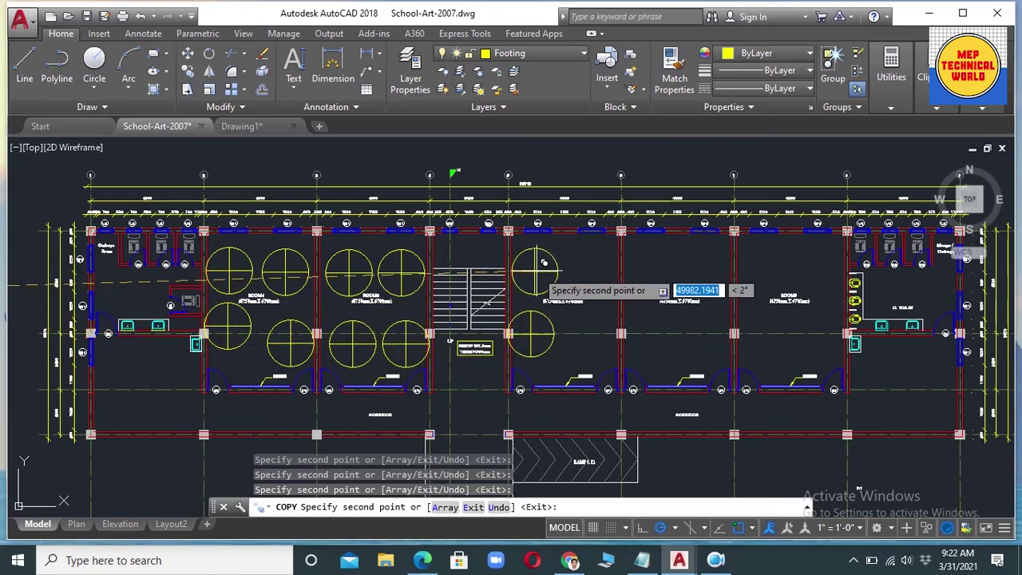
Place six more copies of the crossed circle: one in the upper part of Room-3, three in Room-4 and two in Room-5
scroll(511, 296, down, 3)
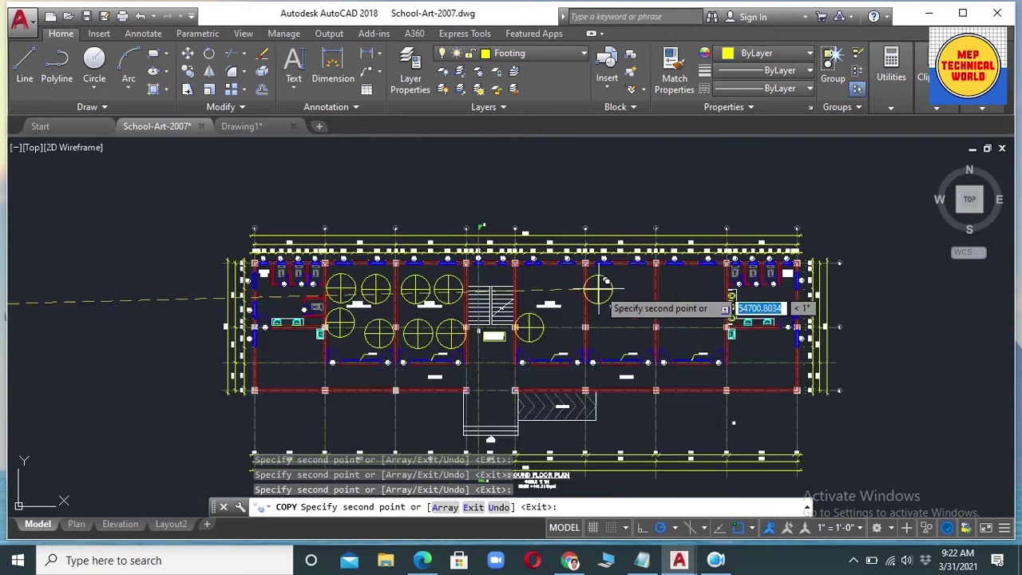
scroll(591, 275, up, 3)
click(496, 276)
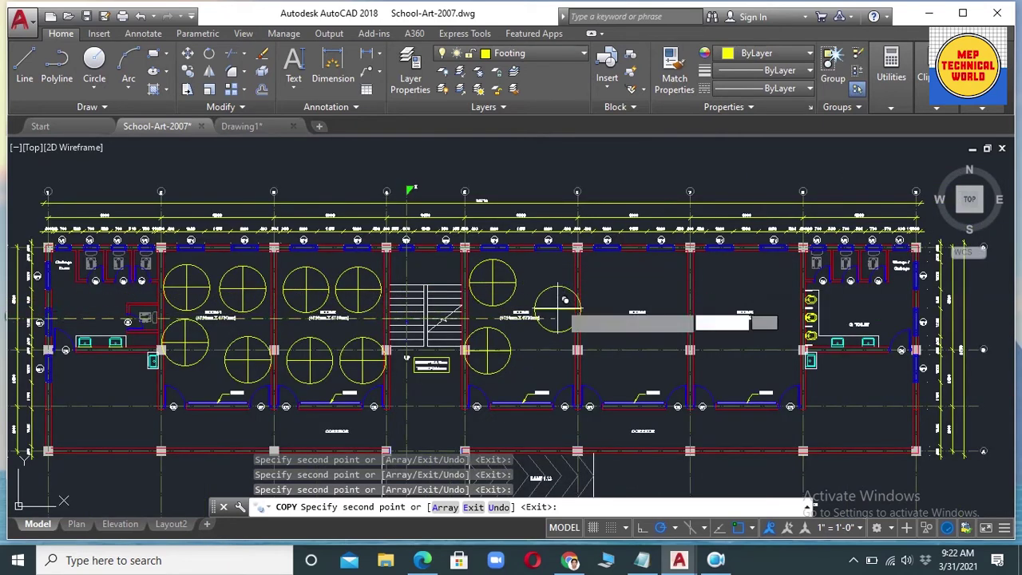
click(614, 274)
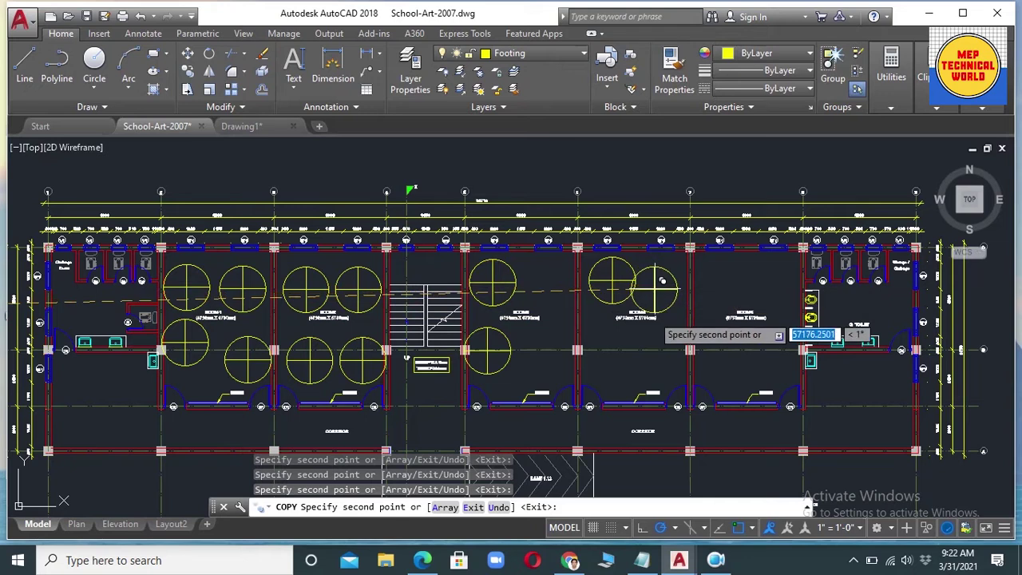
click(616, 354)
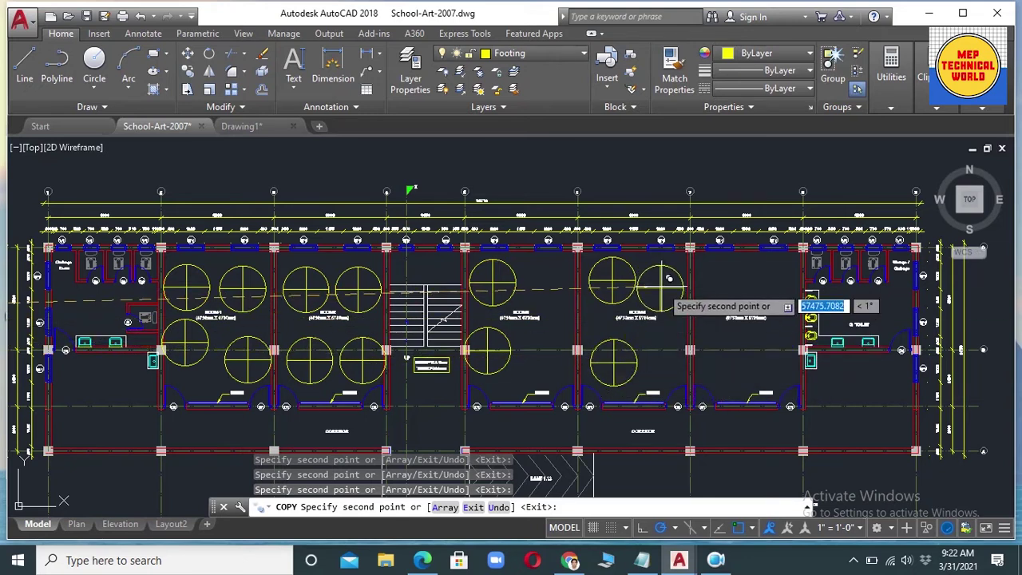
click(662, 276)
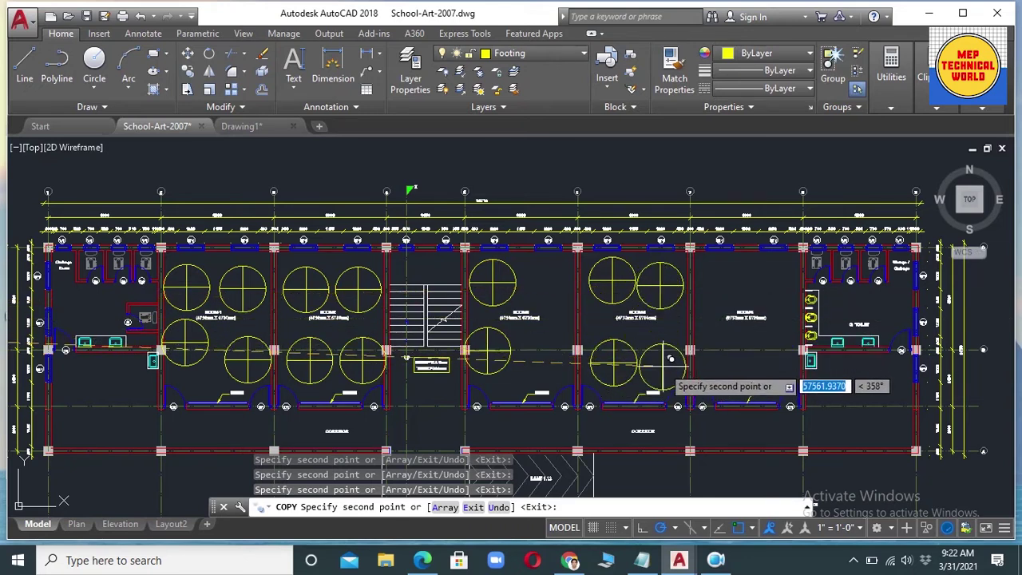
click(735, 280)
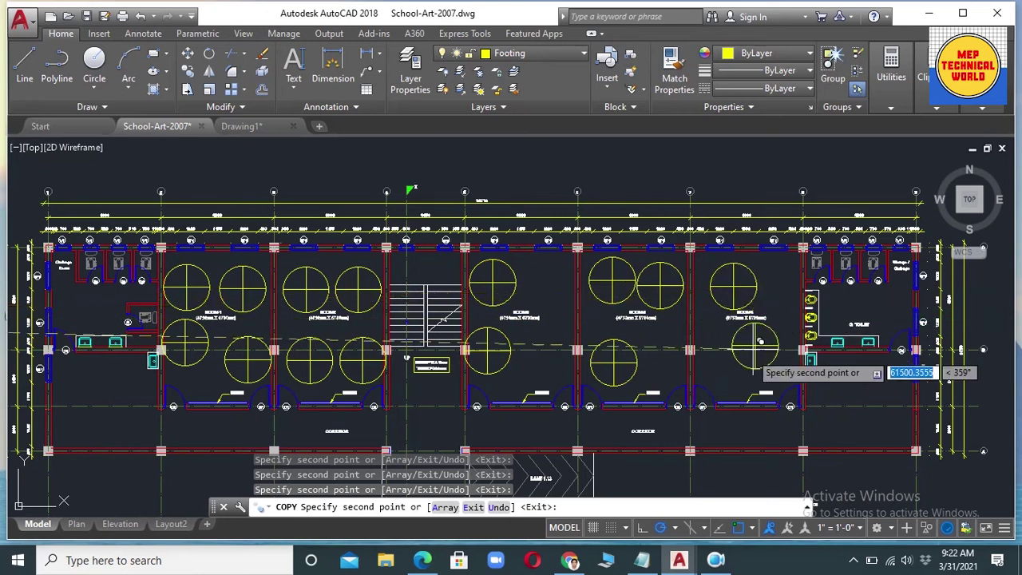
scroll(559, 335, down, 3)
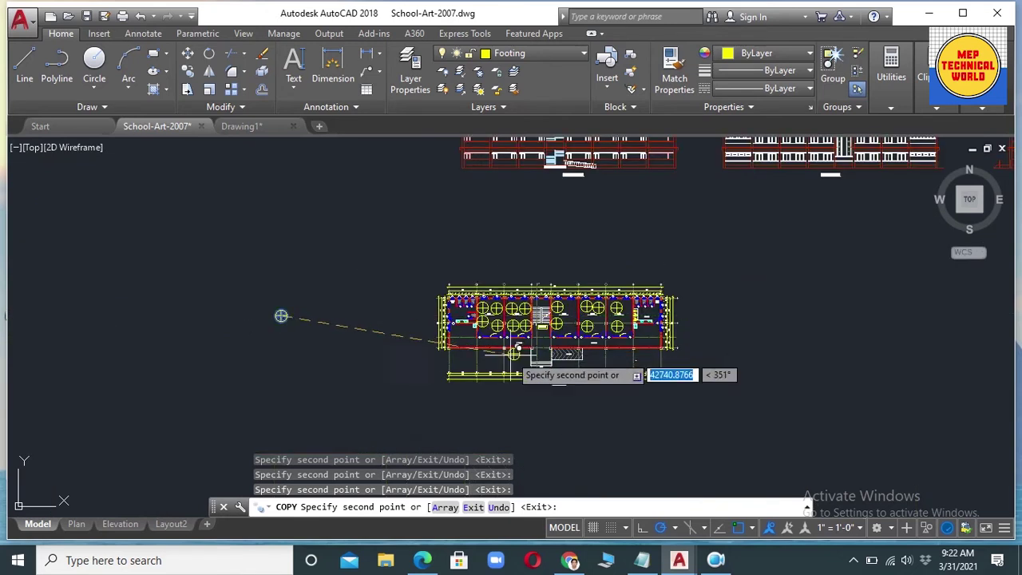
Review the crossed circles placed across the ground floor plan and its surroundings
scroll(522, 352, up, 2)
scroll(616, 297, down, 3)
scroll(559, 304, up, 3)
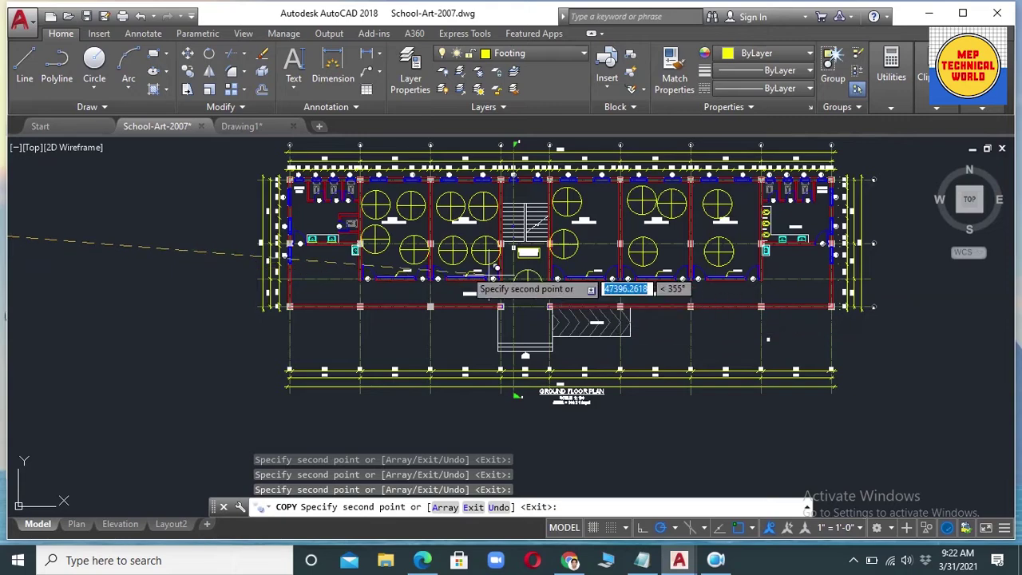
scroll(422, 308, up, 3)
scroll(384, 312, down, 3)
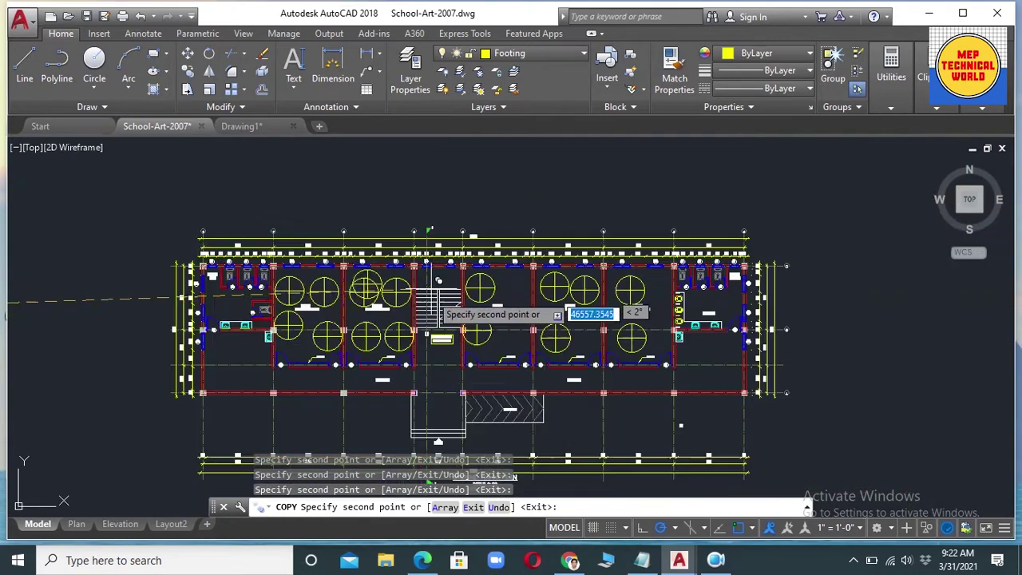
scroll(319, 369, down, 3)
scroll(339, 345, up, 4)
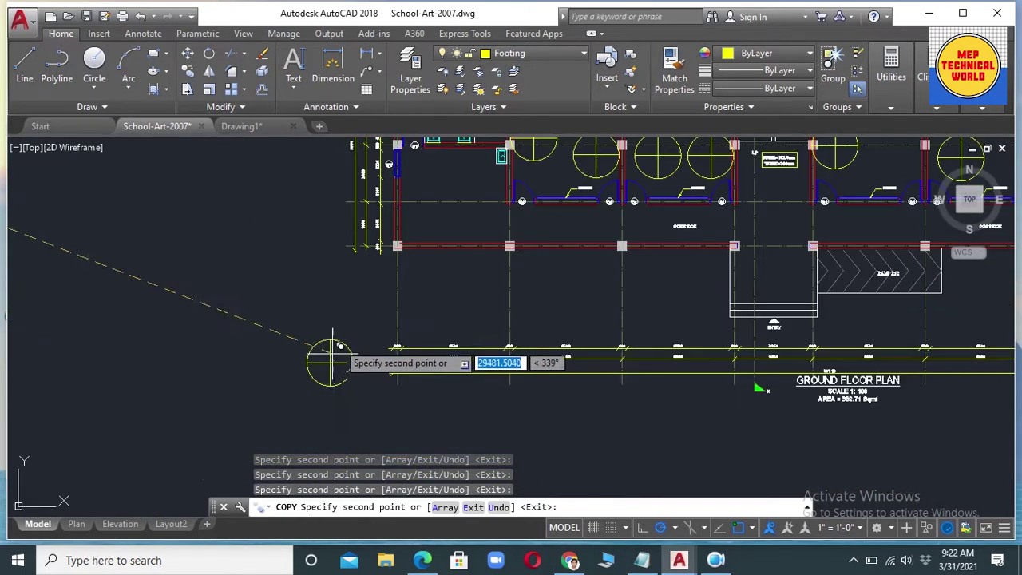
scroll(520, 342, down, 3)
scroll(328, 285, up, 4)
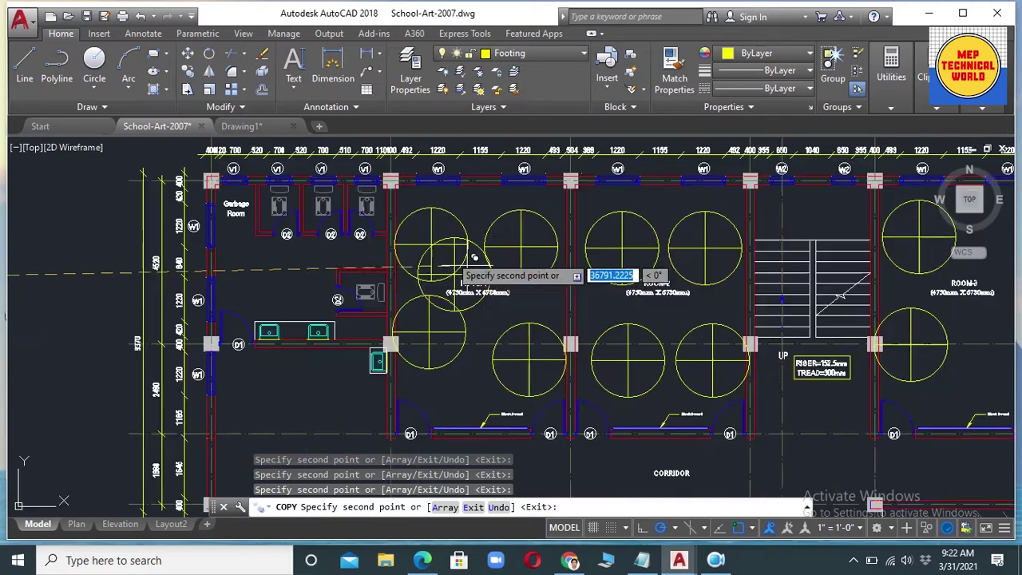
scroll(314, 309, down, 3)
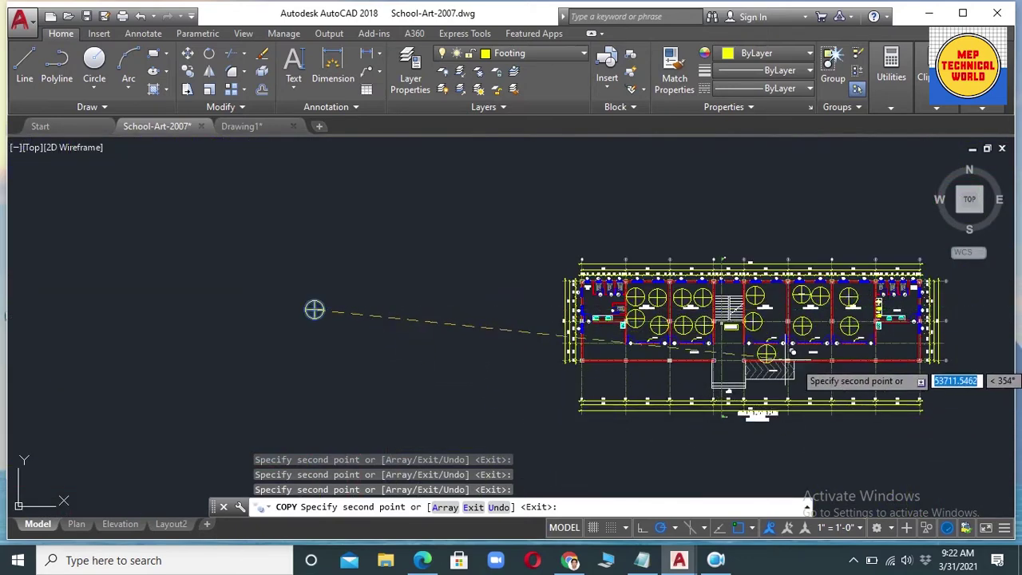
scroll(803, 311, up, 4)
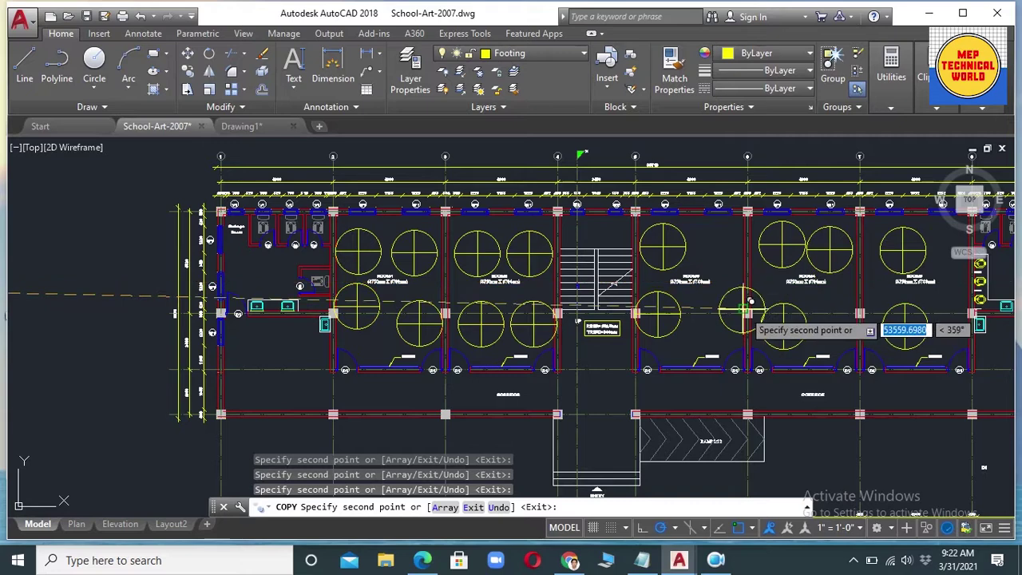
Place one copy of the crossed circle just outside the west side of the floor plan and end the Copy command
scroll(686, 351, down, 5)
scroll(657, 360, up, 4)
key(Return)
scroll(551, 303, down, 5)
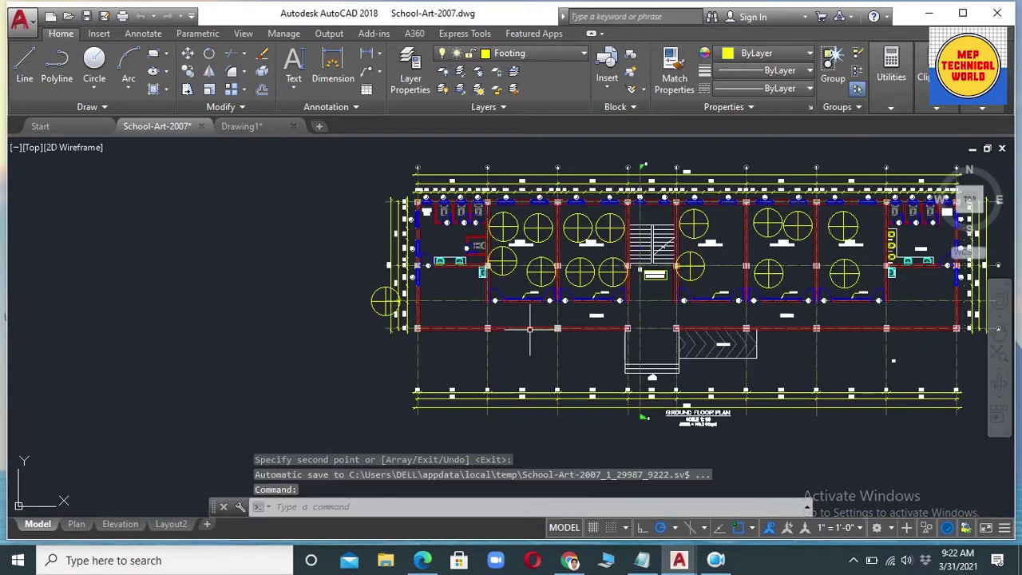
Examine the copied crossed circles throughout the rooms, especially those in Room-1 and Room-2
scroll(534, 278, up, 5)
scroll(503, 239, down, 3)
scroll(447, 232, up, 4)
scroll(548, 308, up, 1)
scroll(511, 303, down, 5)
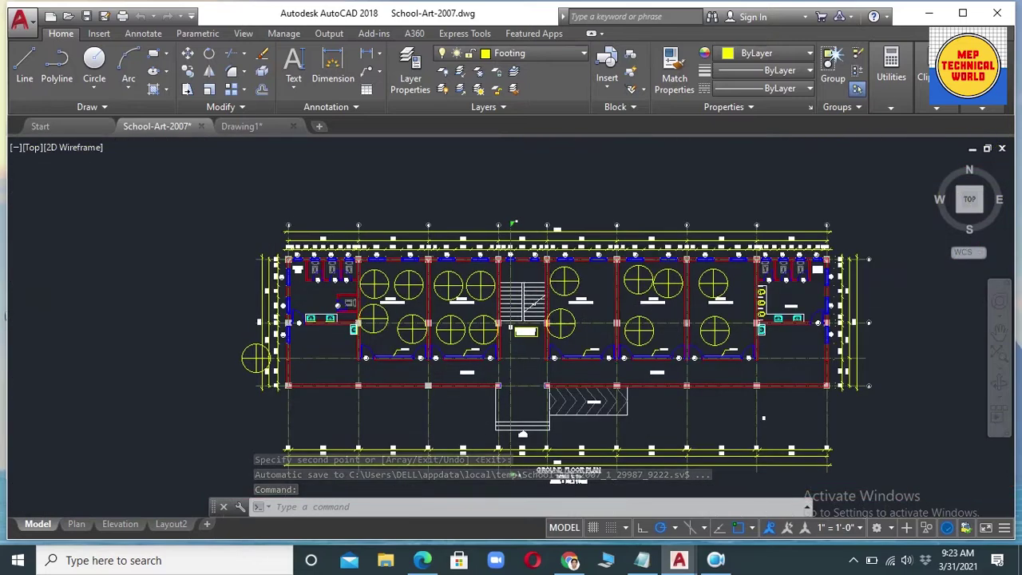
scroll(178, 281, down, 1)
scroll(479, 303, up, 4)
scroll(342, 276, up, 3)
scroll(381, 342, down, 1)
scroll(451, 322, down, 4)
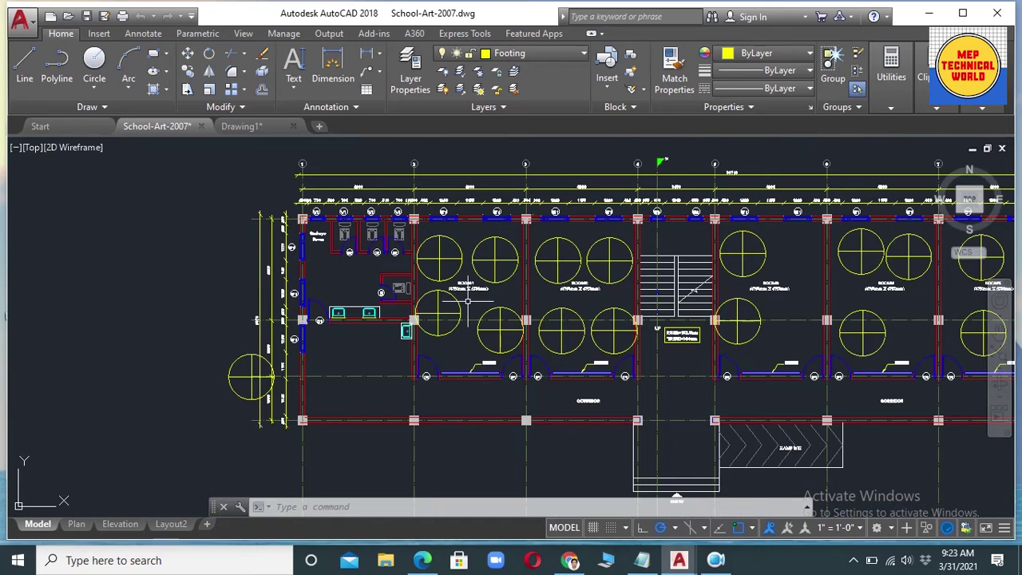
scroll(445, 274, up, 6)
scroll(445, 274, down, 4)
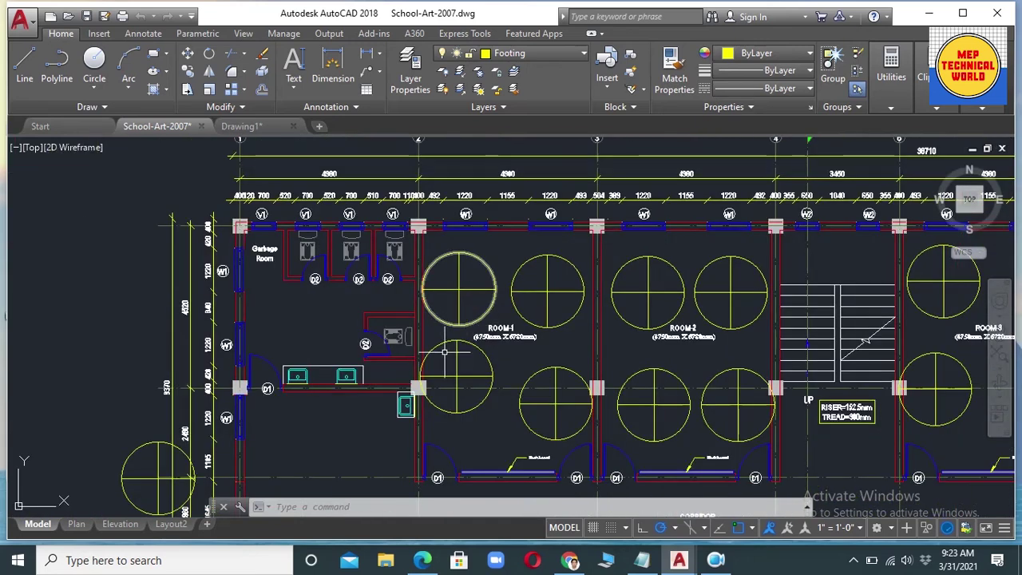
scroll(420, 318, up, 2)
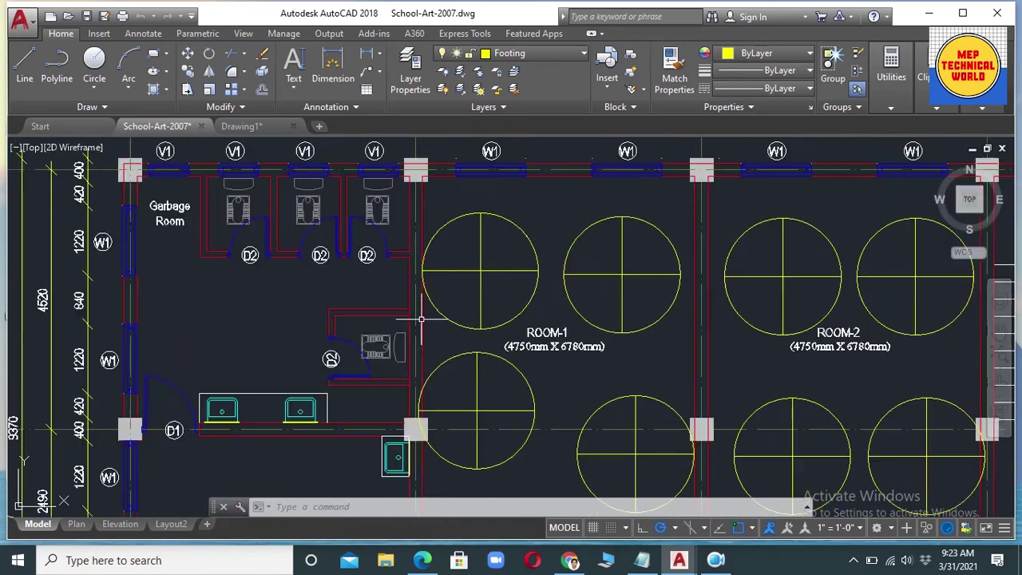
Draw a smaller concentric circle inside the upper-left crossed circle of Room-1, centred where its lines cross
scroll(484, 280, down, 3)
scroll(537, 270, up, 4)
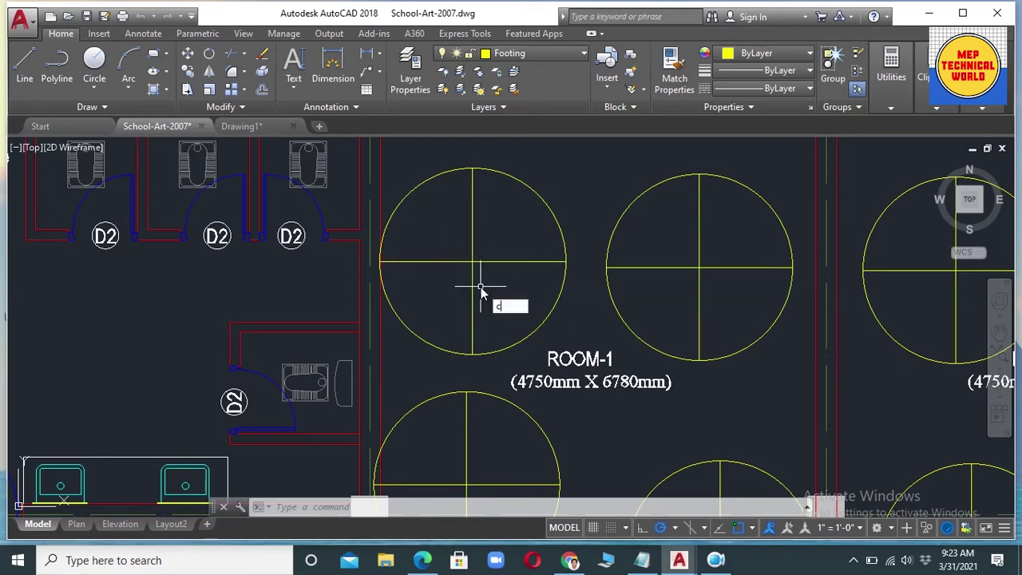
key(Return)
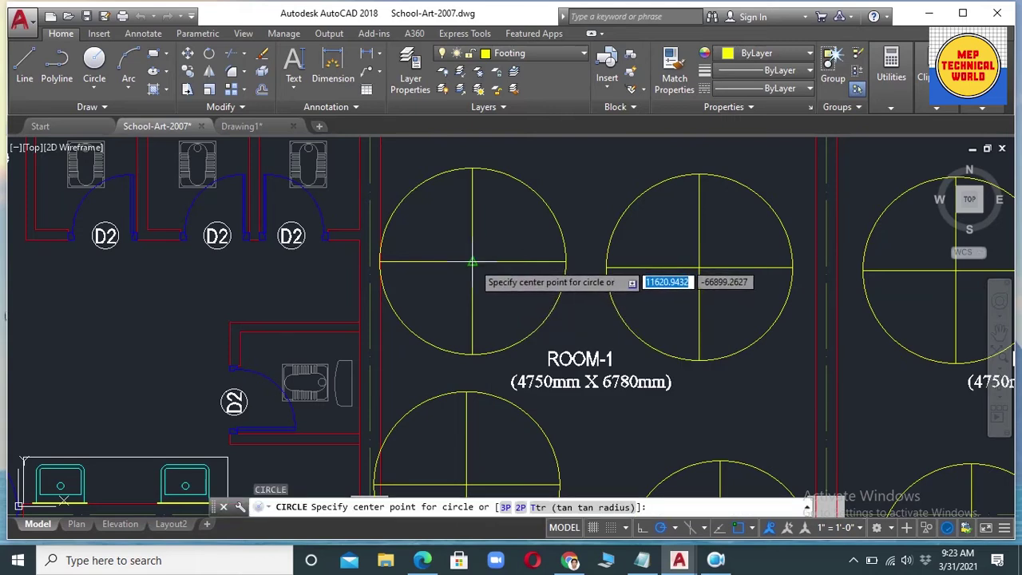
click(471, 262)
click(472, 311)
scroll(523, 339, down, 3)
scroll(523, 340, up, 2)
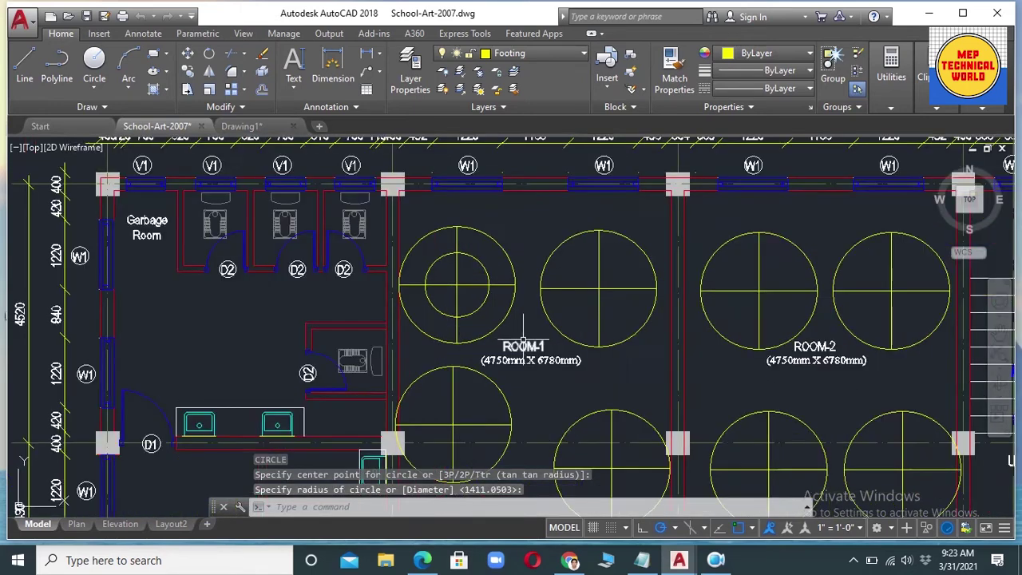
Compare the crossed circle holding the inner circle in Room-1 with the other copies across the floor plan
scroll(453, 355, down, 5)
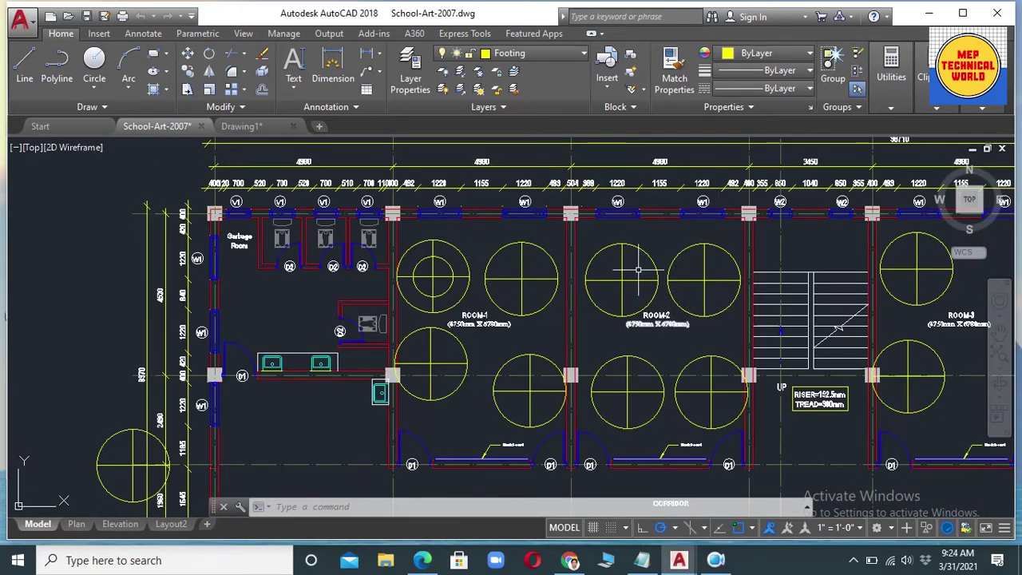
scroll(470, 323, up, 3)
scroll(470, 323, up, 4)
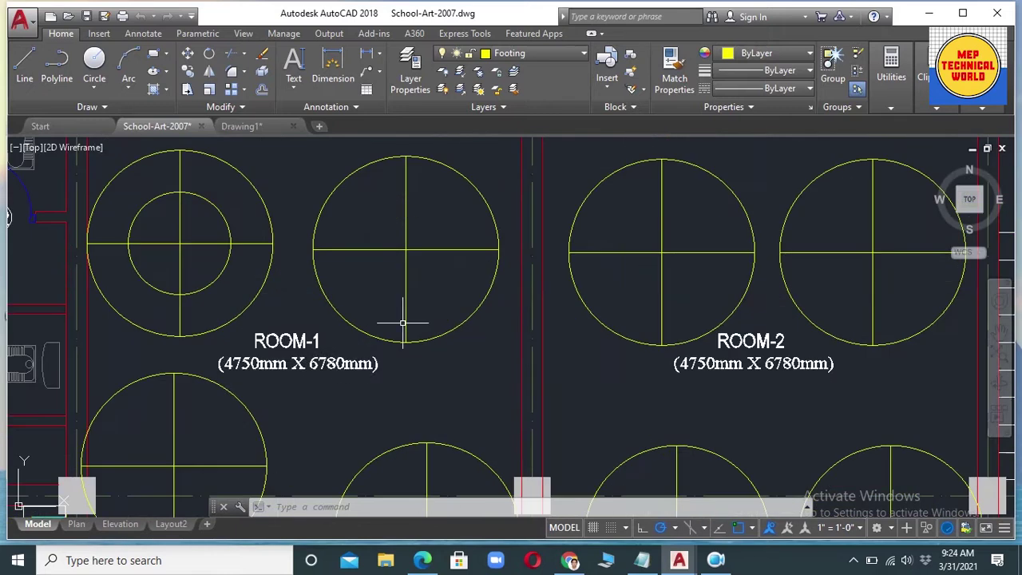
scroll(463, 323, down, 4)
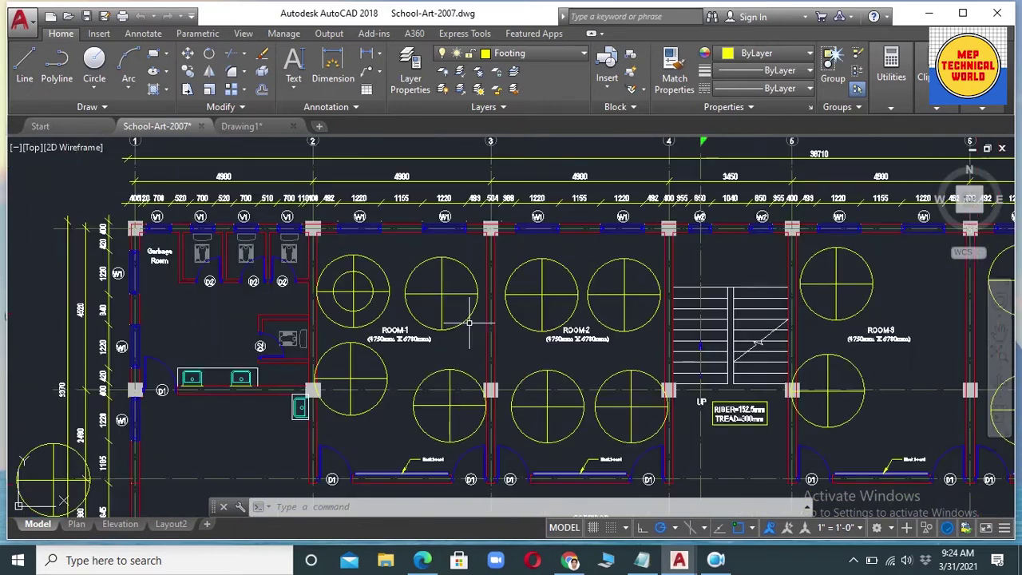
scroll(359, 351, down, 4)
scroll(399, 354, up, 4)
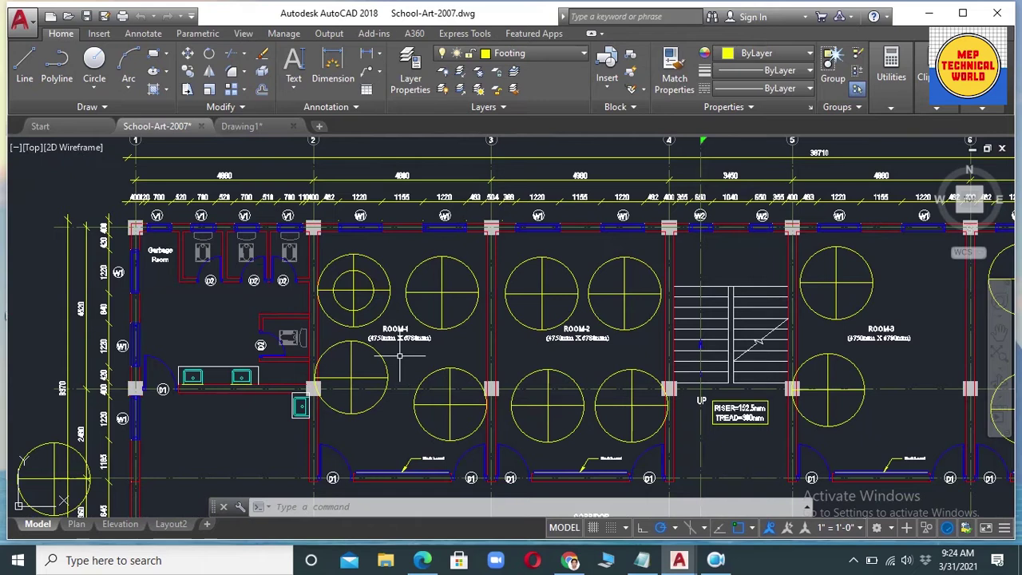
scroll(455, 306, up, 2)
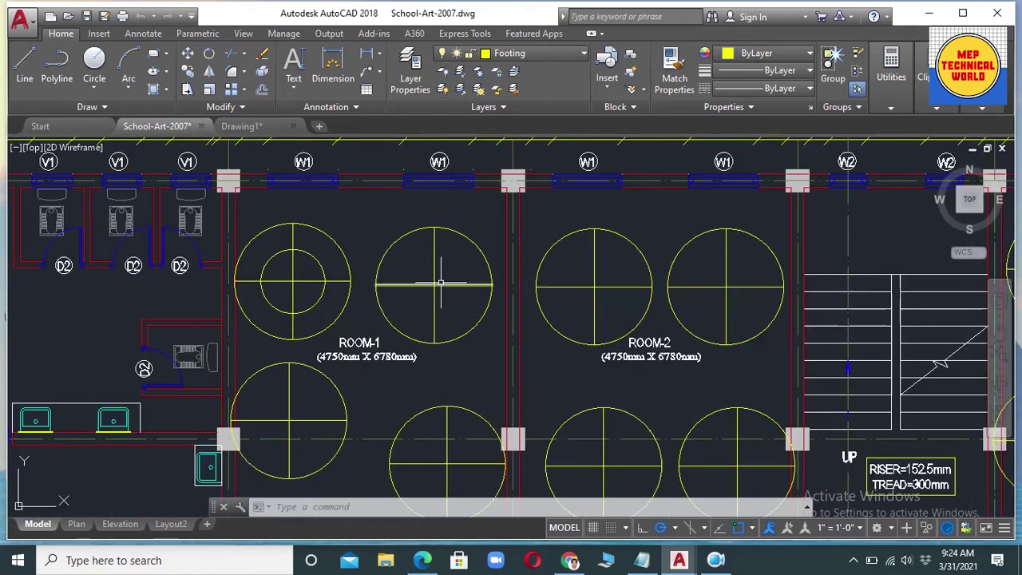
scroll(478, 349, down, 4)
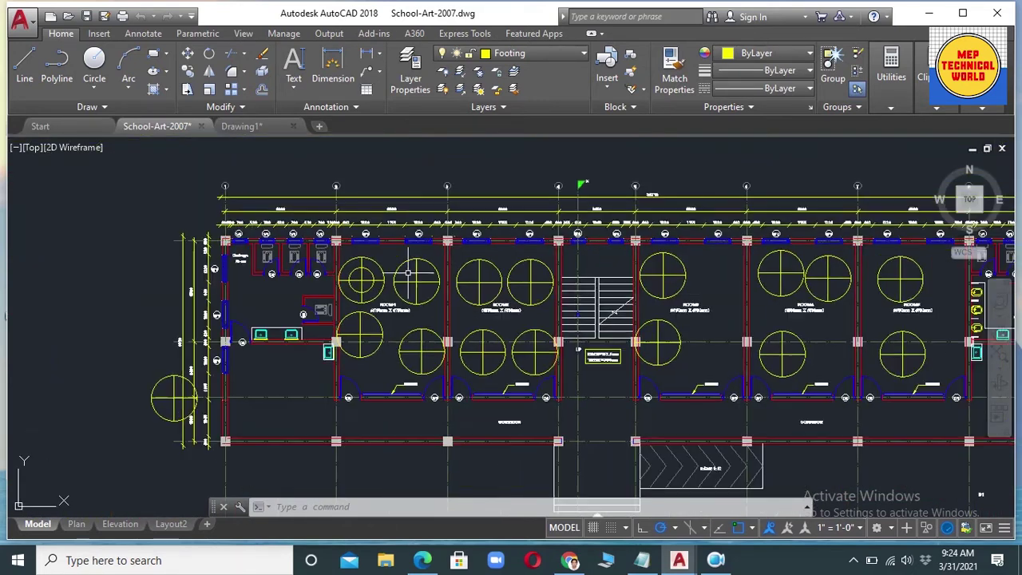
scroll(411, 282, up, 4)
scroll(560, 306, down, 4)
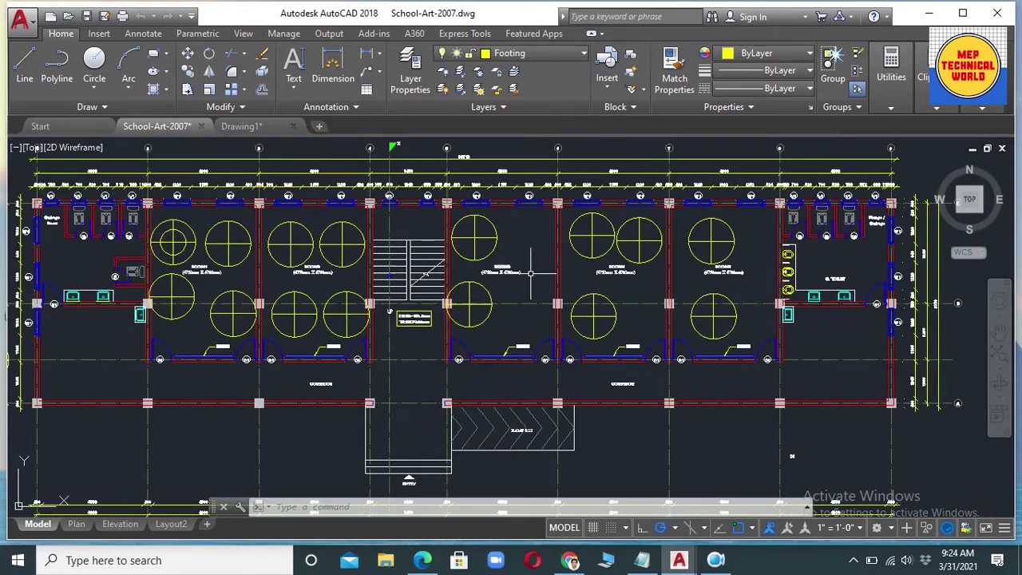
scroll(537, 278, down, 4)
scroll(431, 299, up, 5)
scroll(471, 291, down, 7)
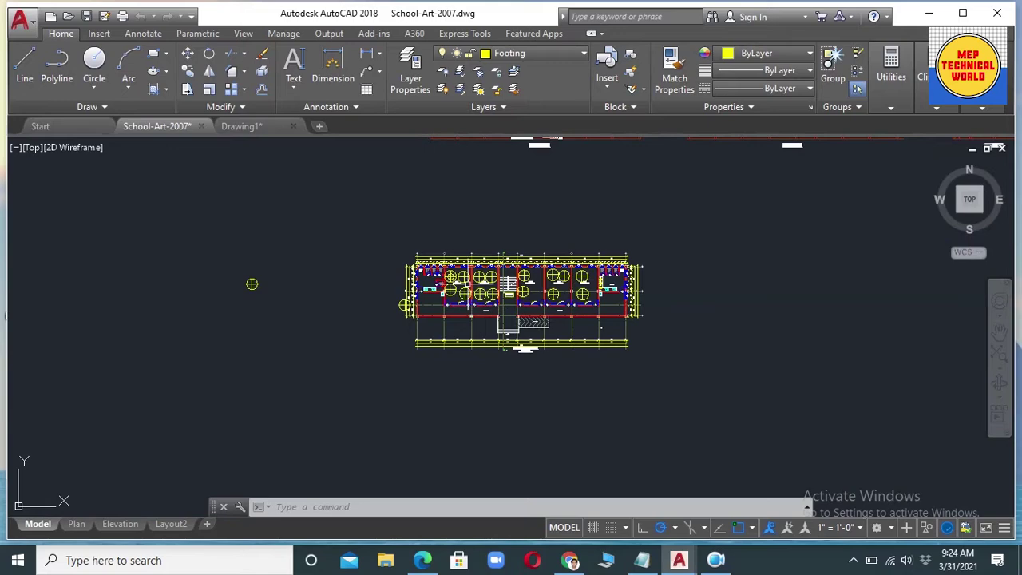
scroll(443, 292, up, 6)
scroll(410, 307, up, 4)
scroll(467, 304, down, 4)
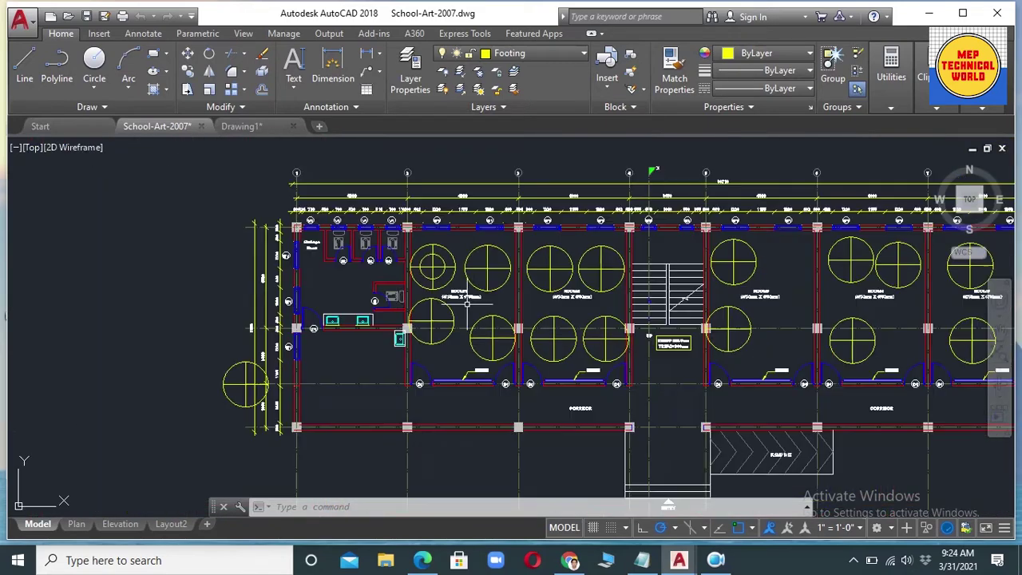
scroll(575, 331, up, 4)
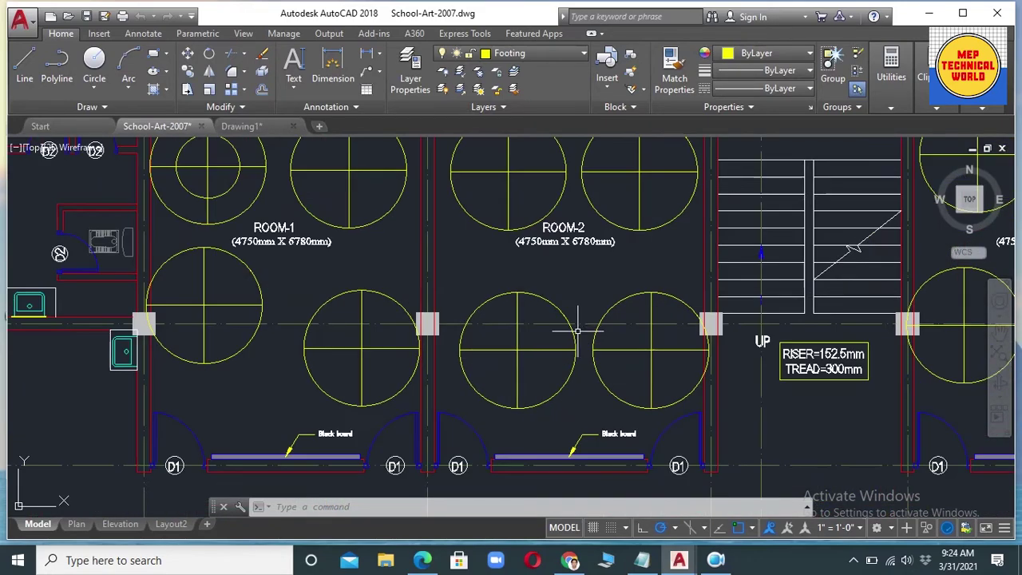
scroll(573, 327, down, 4)
scroll(750, 296, down, 5)
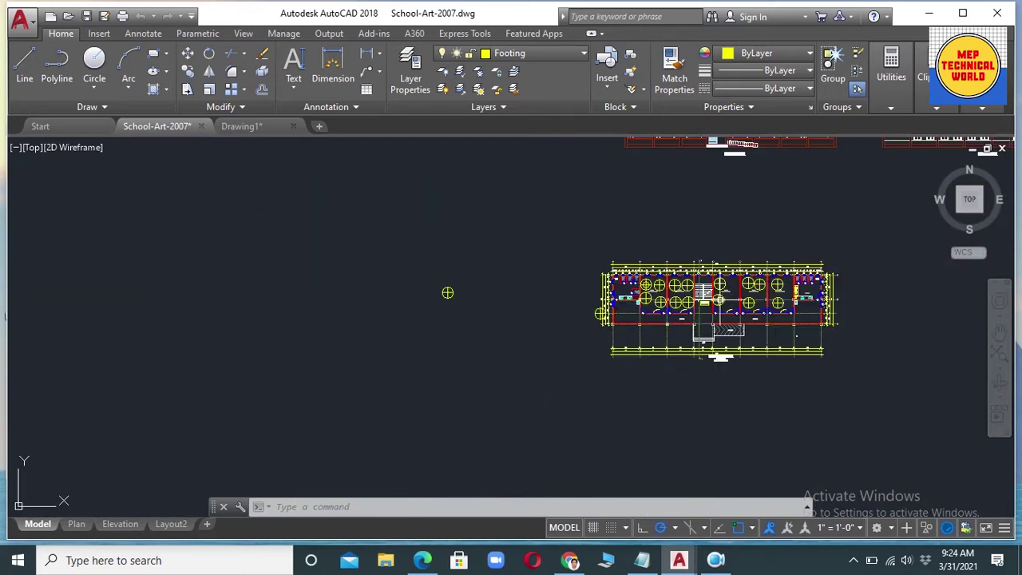
scroll(766, 299, up, 4)
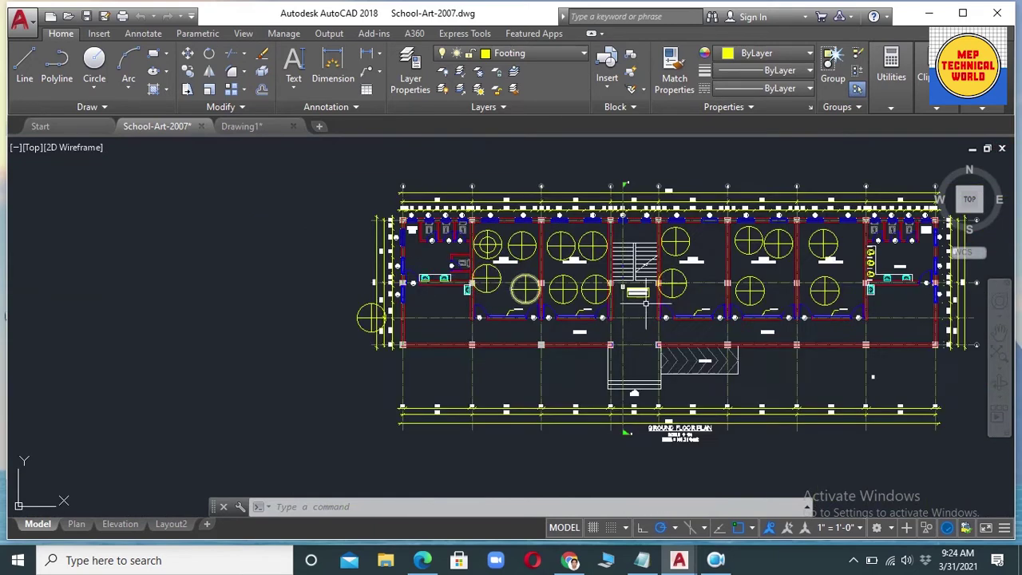
scroll(665, 307, down, 6)
Select the original crossed circle in the empty area west of the floor plan with a selection window
click(441, 251)
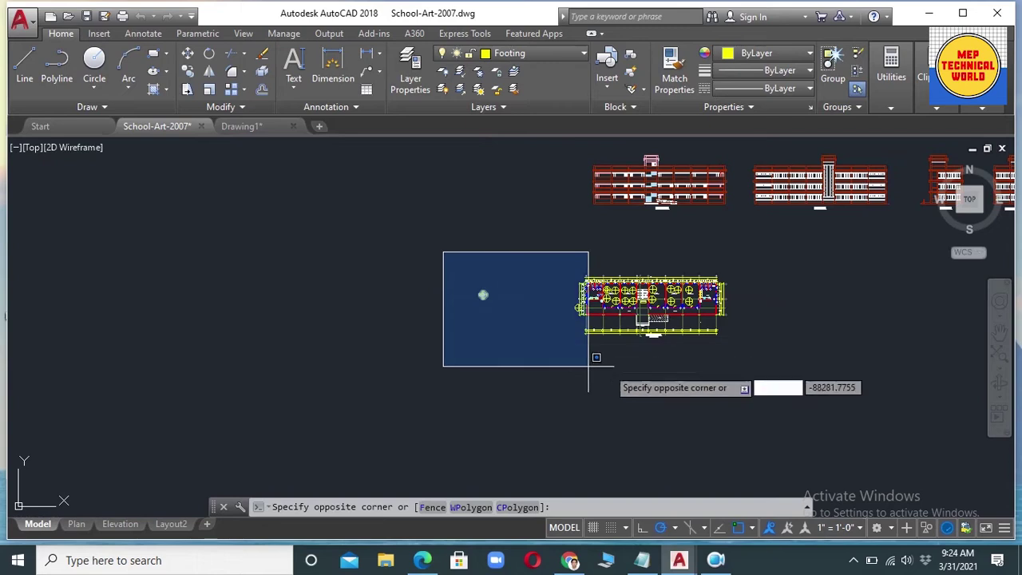
click(550, 320)
middle_drag(550, 319, 577, 320)
scroll(702, 290, up, 7)
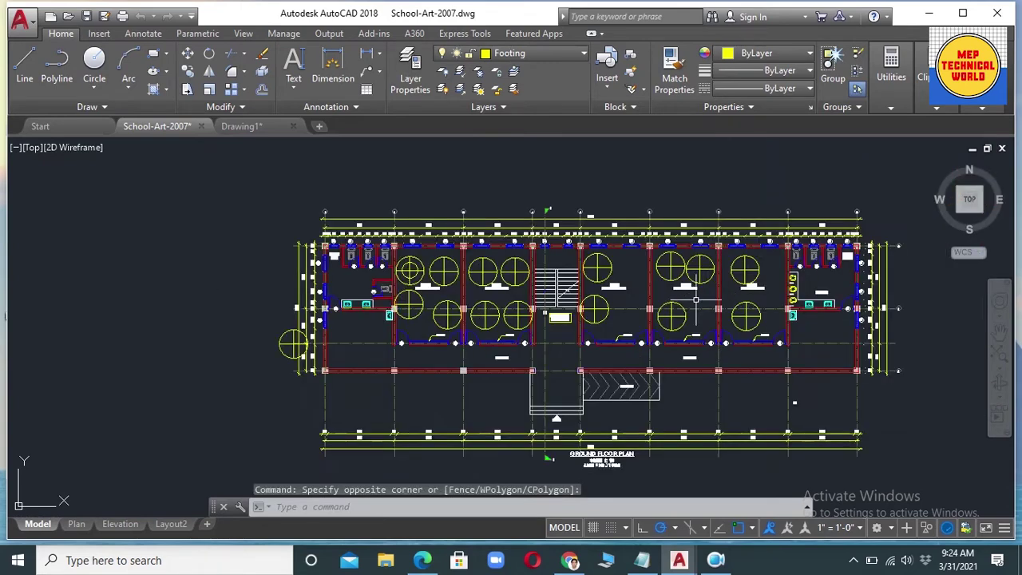
Clear the selection and examine the original crossed circle in the empty area against the ground floor plan
scroll(463, 319, down, 5)
scroll(282, 338, up, 2)
key(Escape)
scroll(217, 337, up, 2)
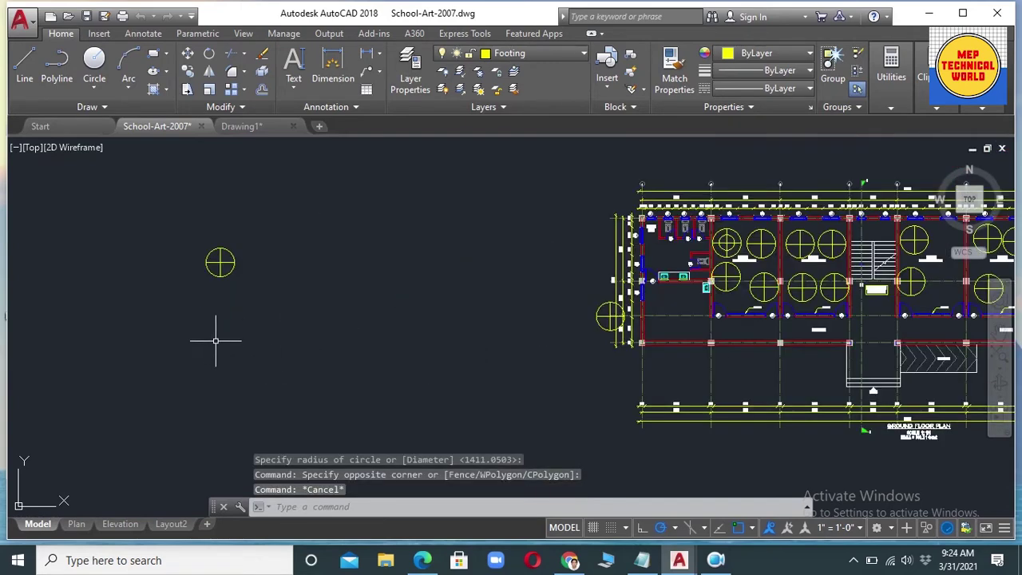
scroll(479, 335, down, 5)
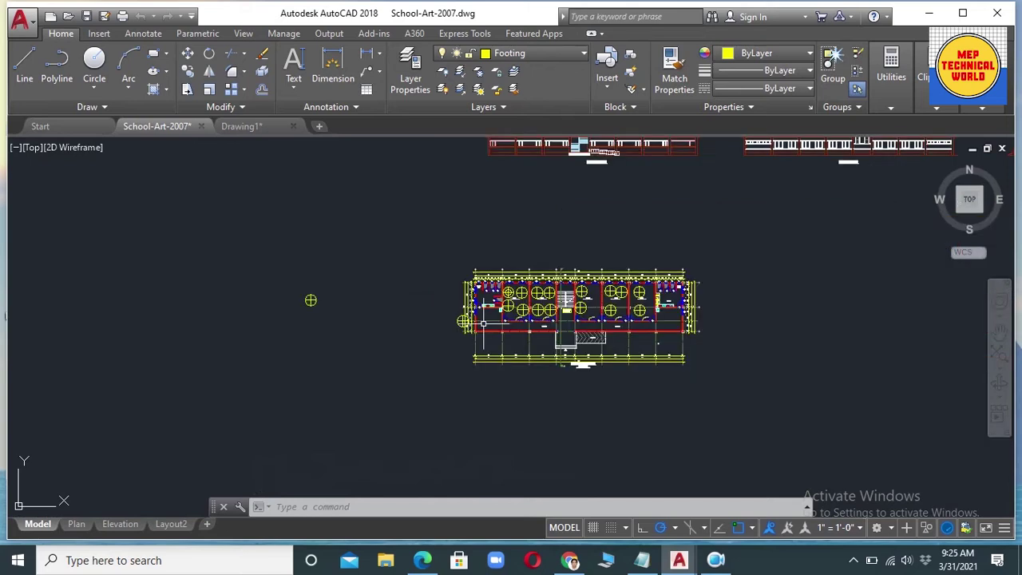
scroll(408, 322, up, 2)
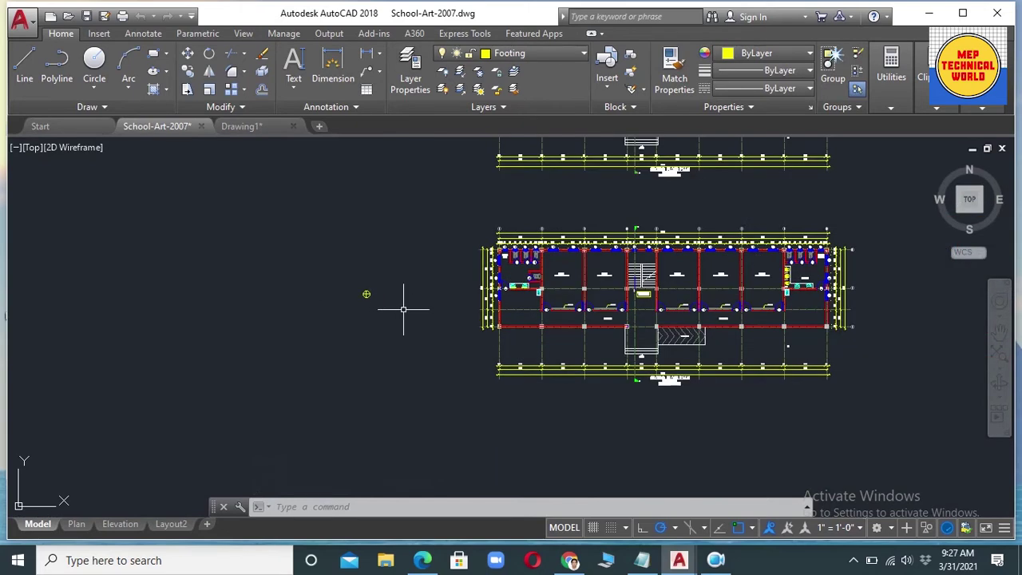
scroll(359, 335, up, 6)
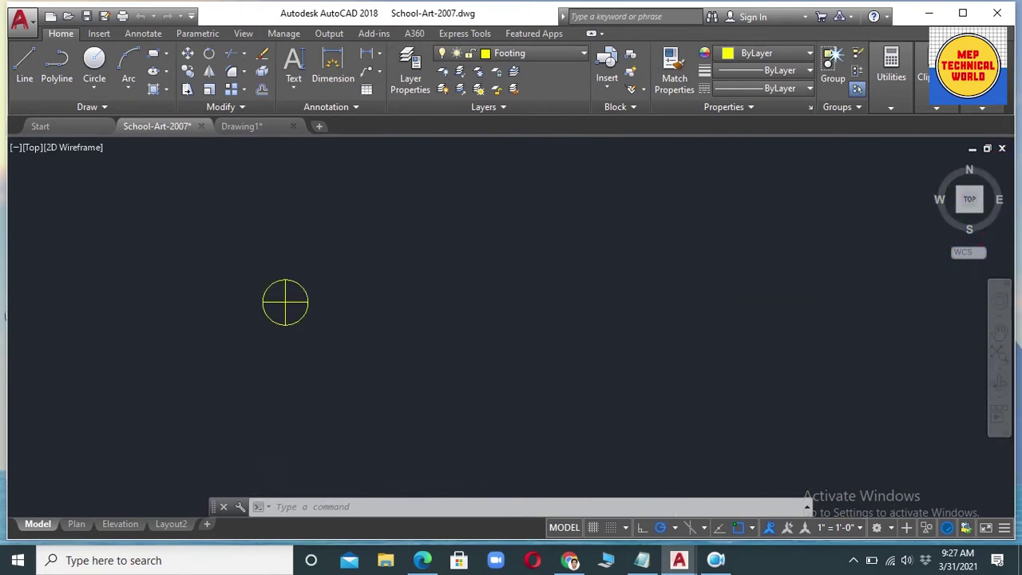
scroll(304, 359, up, 4)
scroll(359, 341, down, 6)
scroll(324, 262, up, 2)
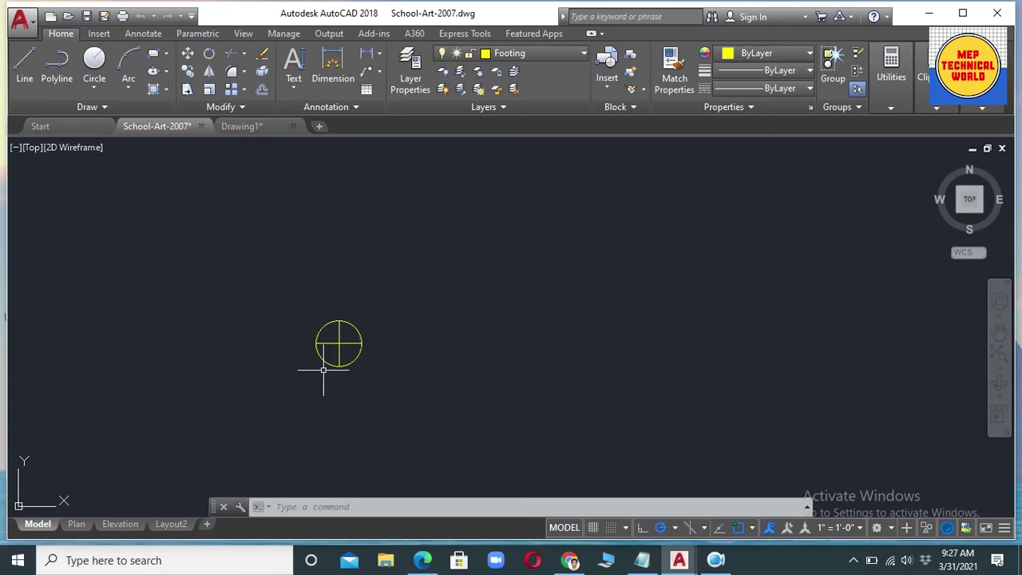
Define the original crossed circle west of the floor plan as a block named "5 Watt LED Circular Light"
scroll(358, 302, down, 2)
middle_drag(372, 342, 281, 368)
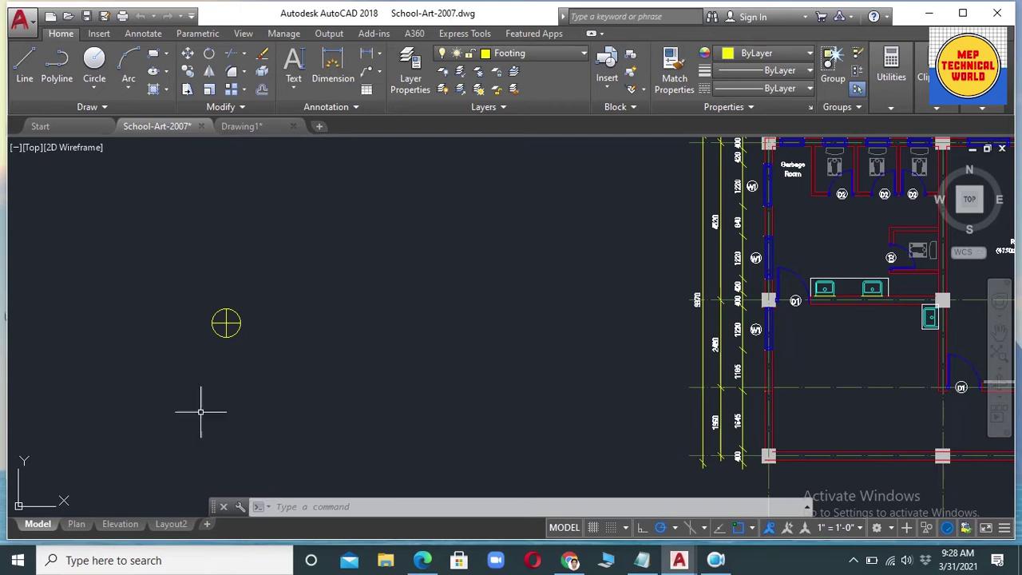
click(183, 282)
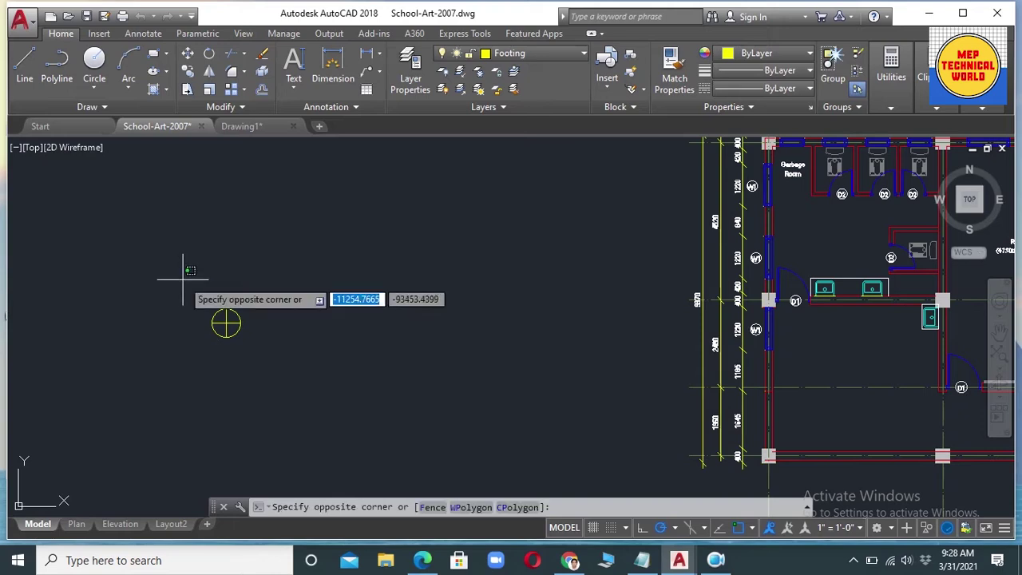
click(262, 363)
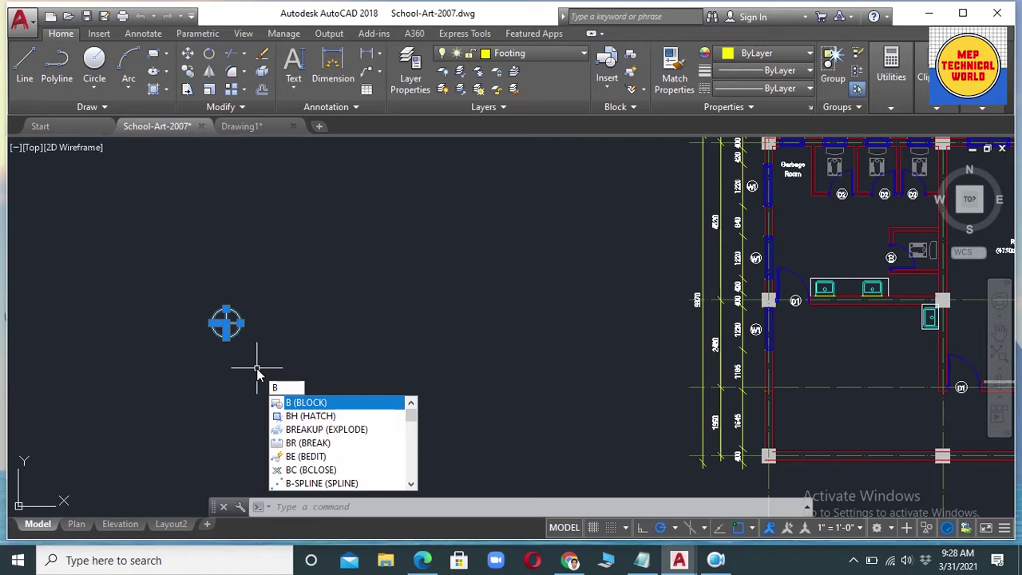
key(Return)
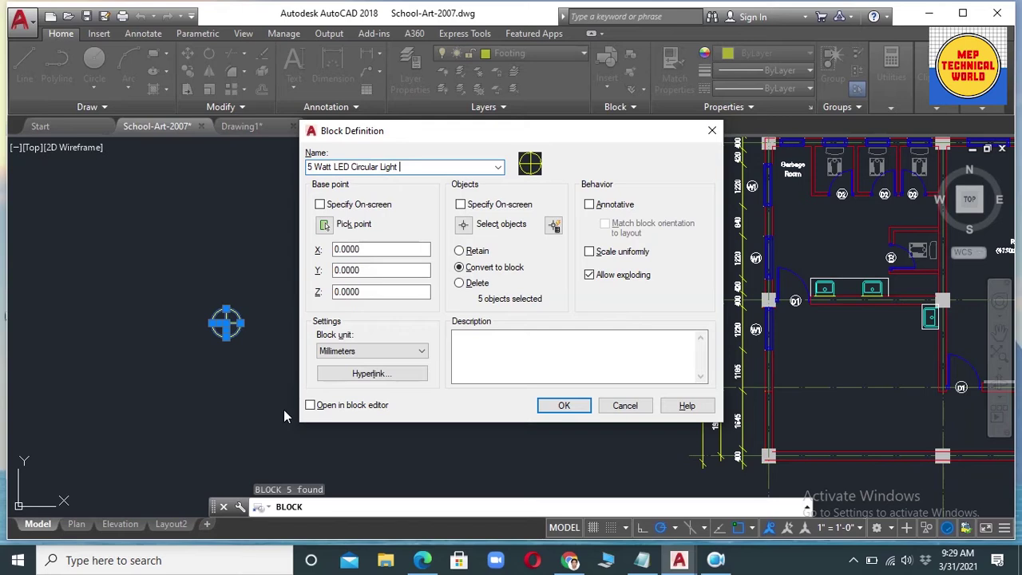
click(564, 407)
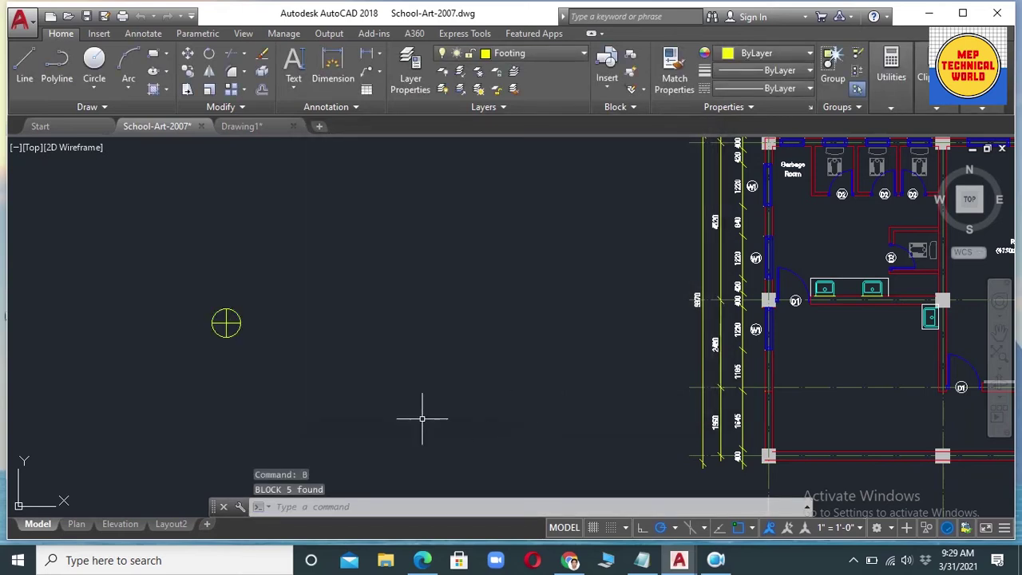
Inspect whether the crossed circle highlights as one object, and look over the rooms of the ground floor plan
scroll(364, 346, down, 4)
scroll(353, 365, up, 4)
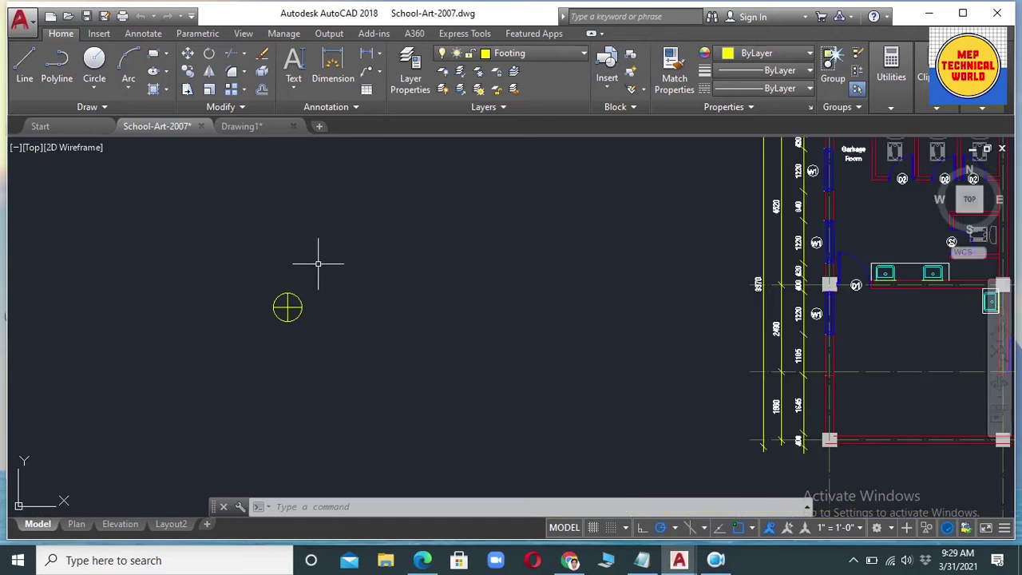
scroll(304, 345, up, 4)
middle_drag(244, 261, 275, 293)
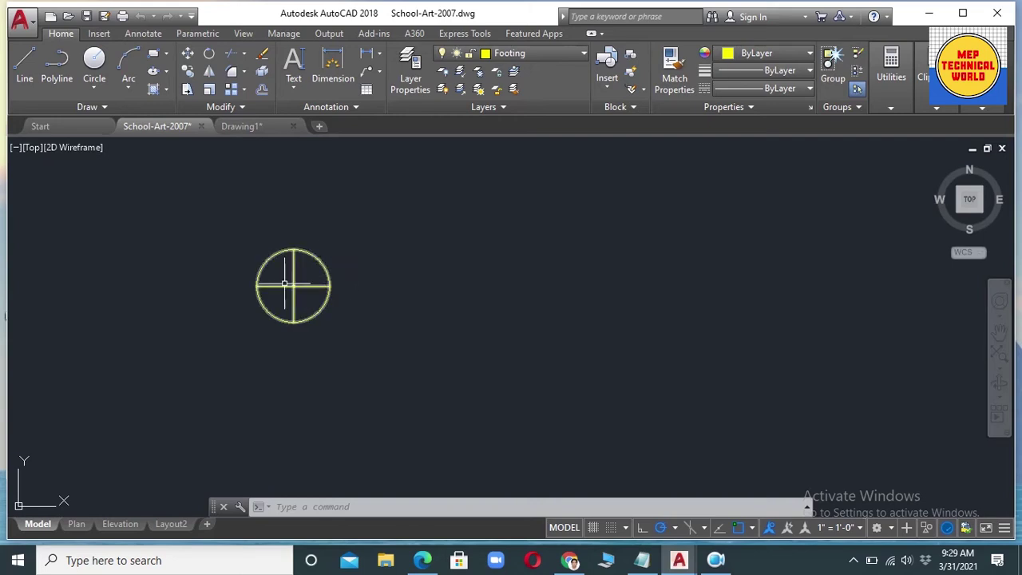
scroll(336, 275, down, 4)
scroll(352, 293, up, 4)
scroll(302, 250, up, 4)
scroll(298, 269, down, 2)
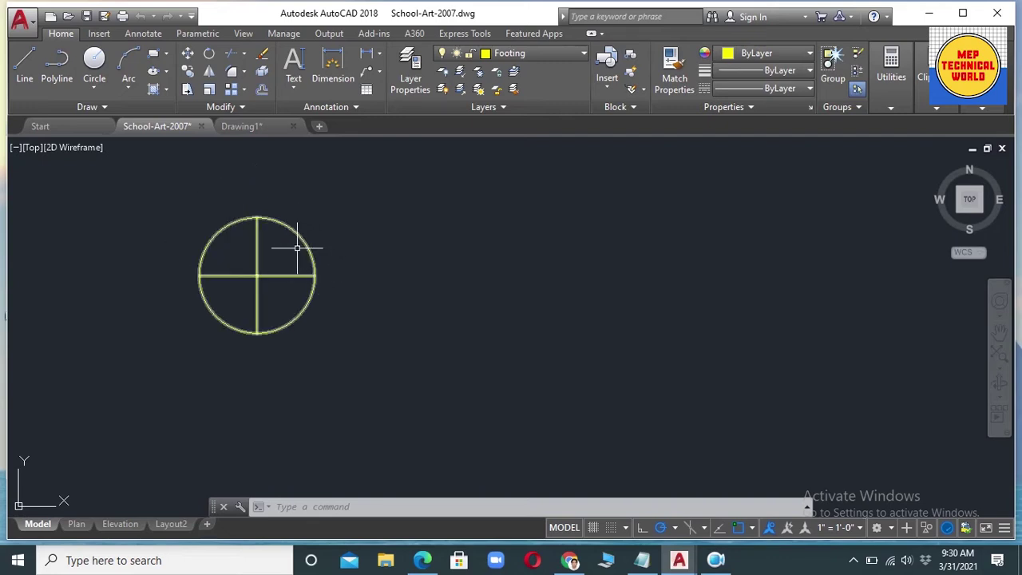
scroll(387, 319, down, 5)
scroll(353, 319, up, 3)
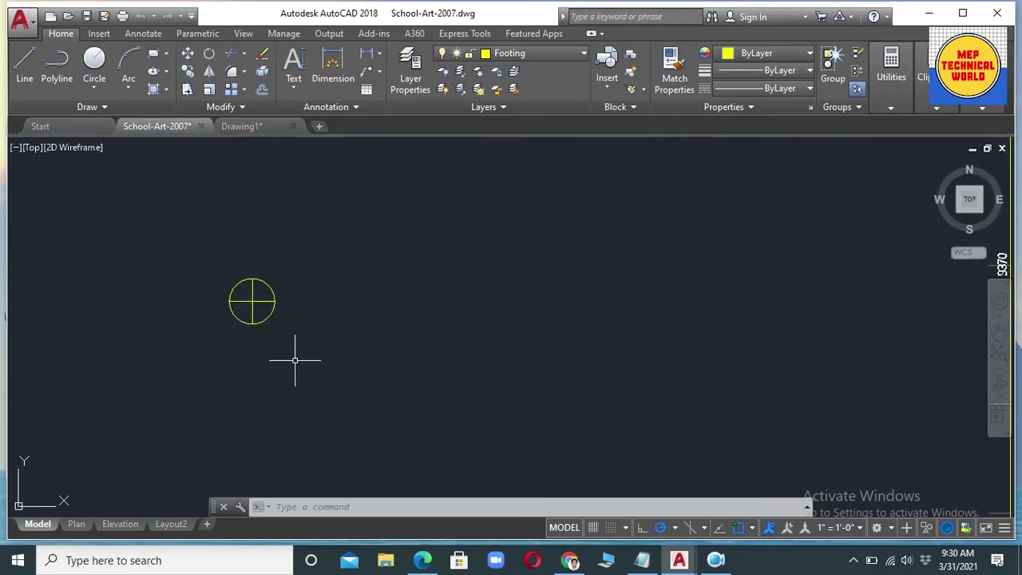
scroll(290, 360, up, 2)
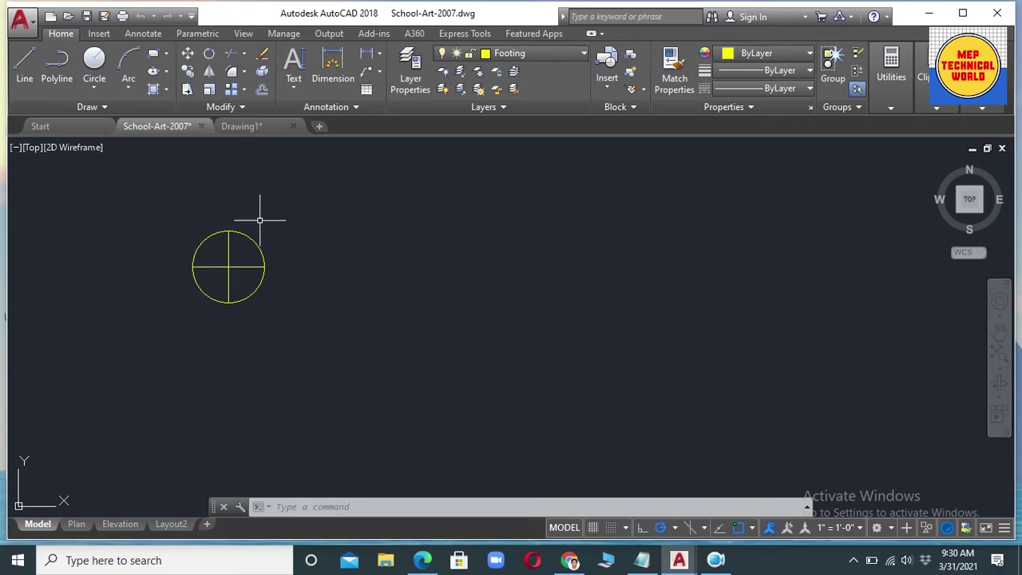
key(Escape)
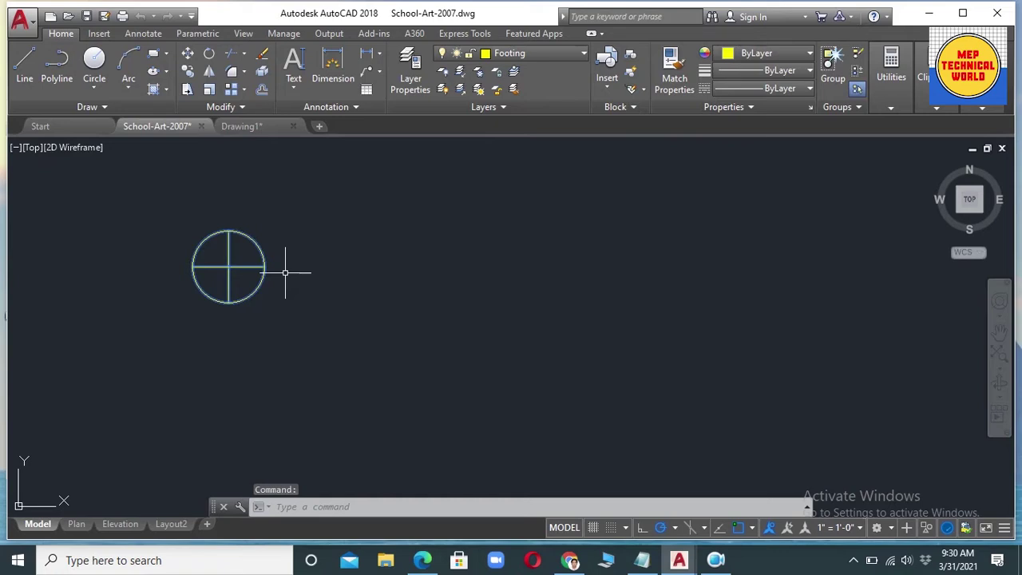
scroll(285, 275, down, 5)
key(Escape)
scroll(359, 256, down, 1)
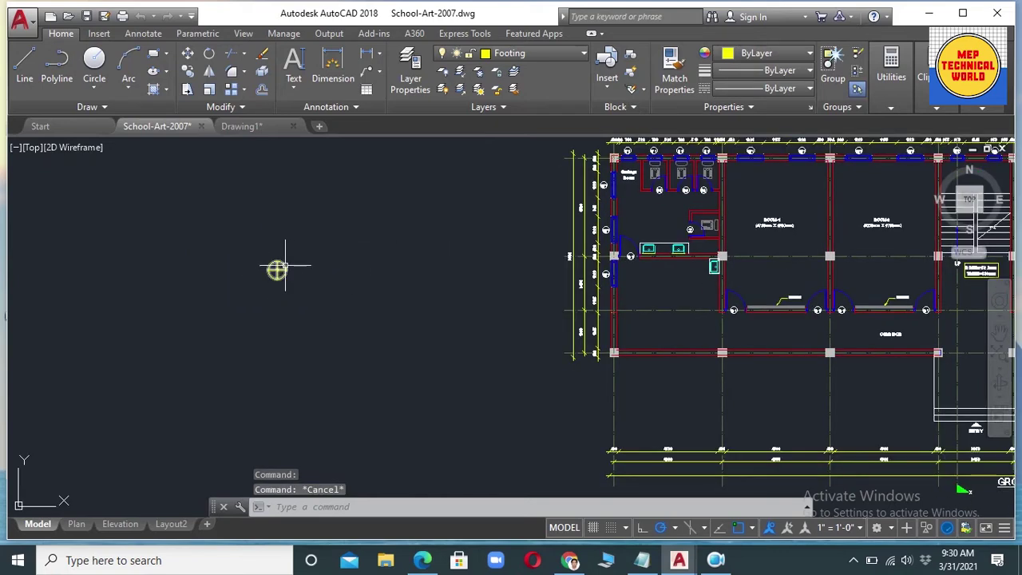
scroll(299, 271, down, 4)
scroll(313, 274, up, 3)
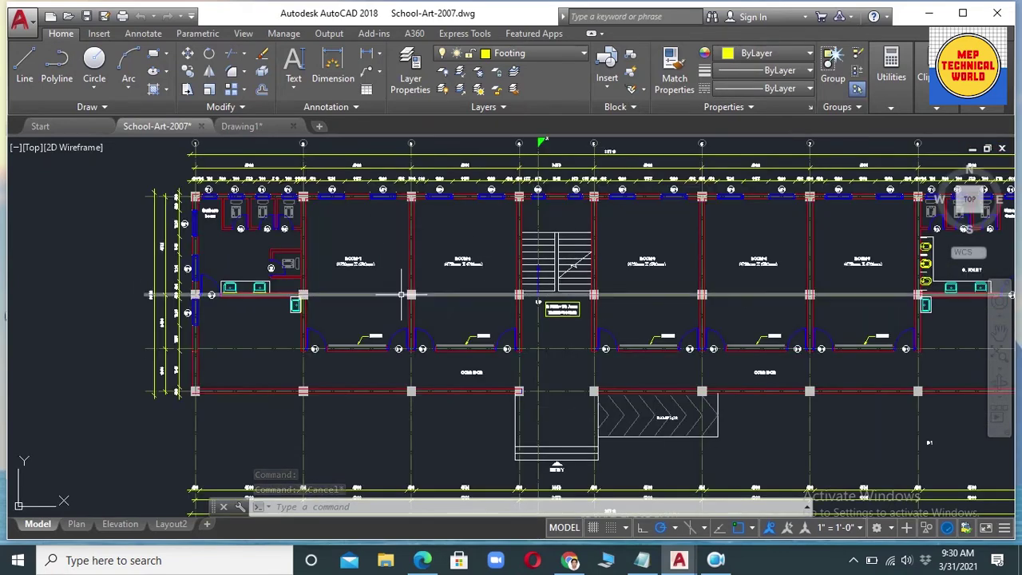
scroll(93, 297, down, 5)
scroll(285, 276, up, 5)
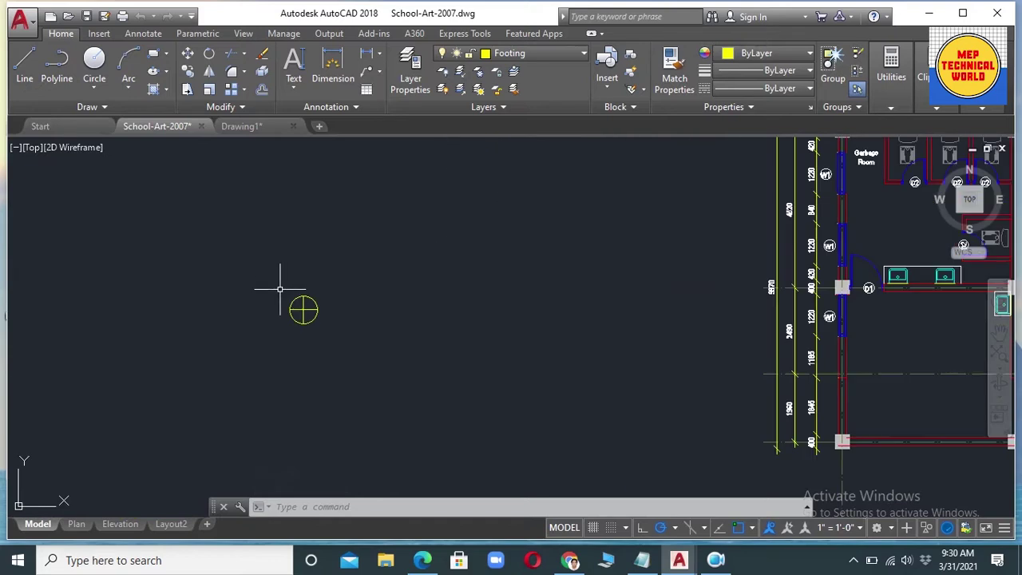
Copy the light block from its centre into Room-1, placing six copies in two columns of three
text(opy)
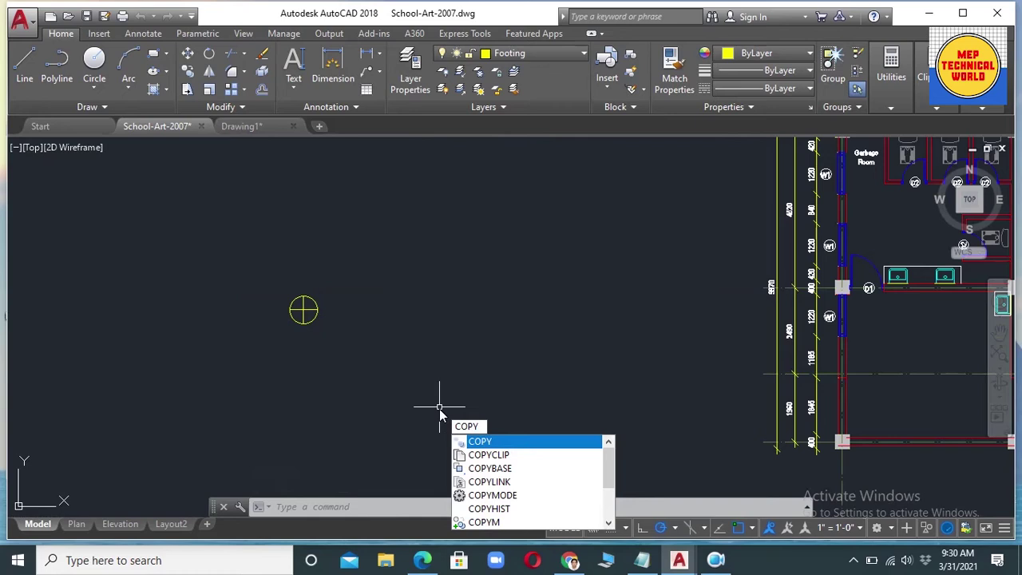
key(Return)
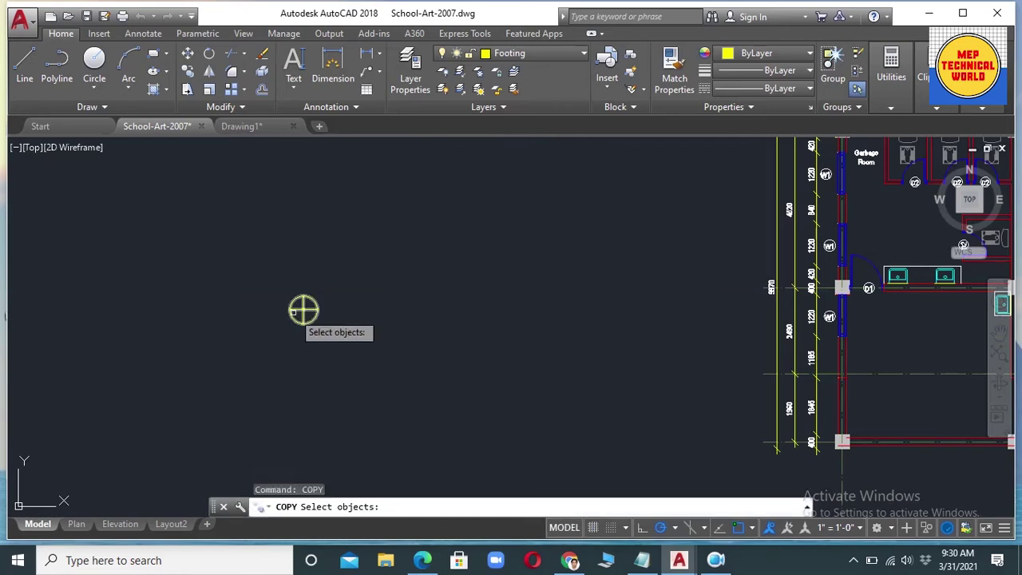
scroll(315, 320, up, 3)
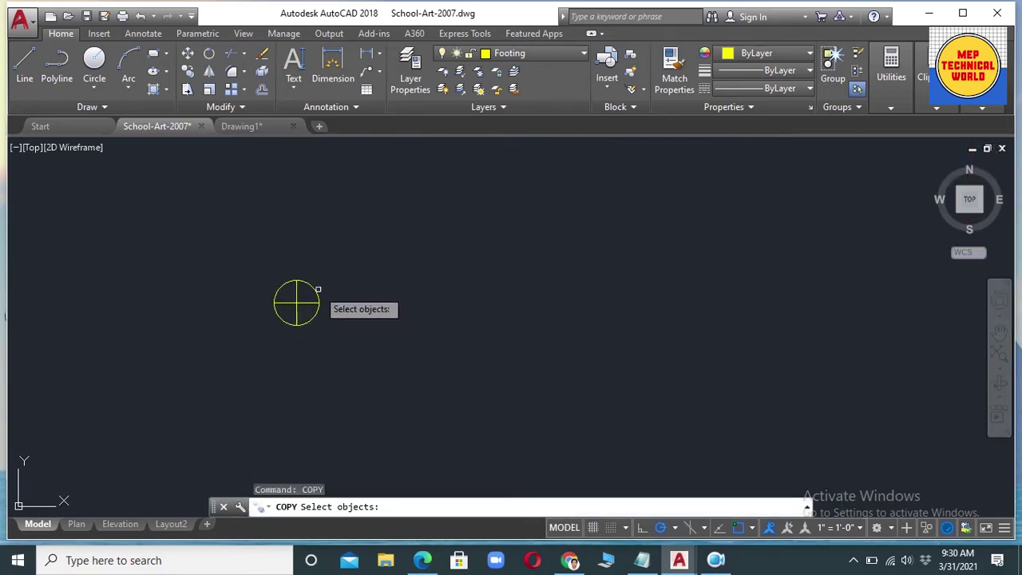
click(315, 287)
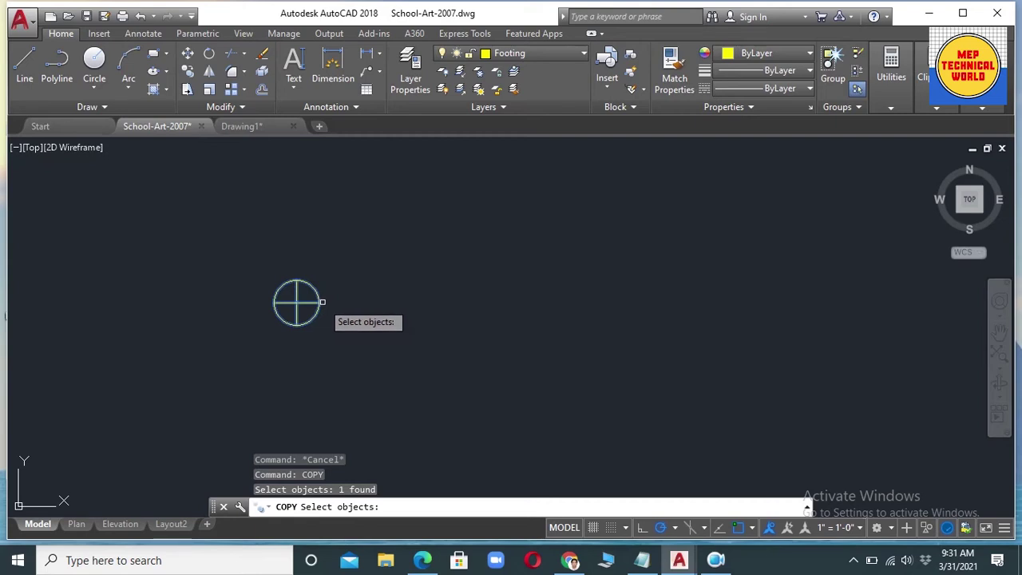
key(Return)
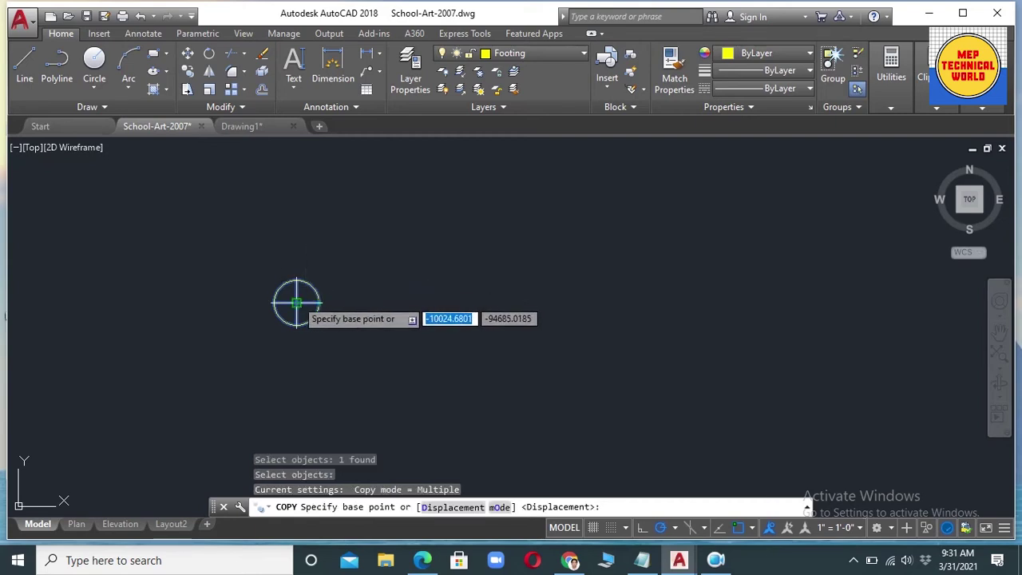
click(296, 300)
scroll(485, 292, down, 6)
scroll(499, 288, up, 4)
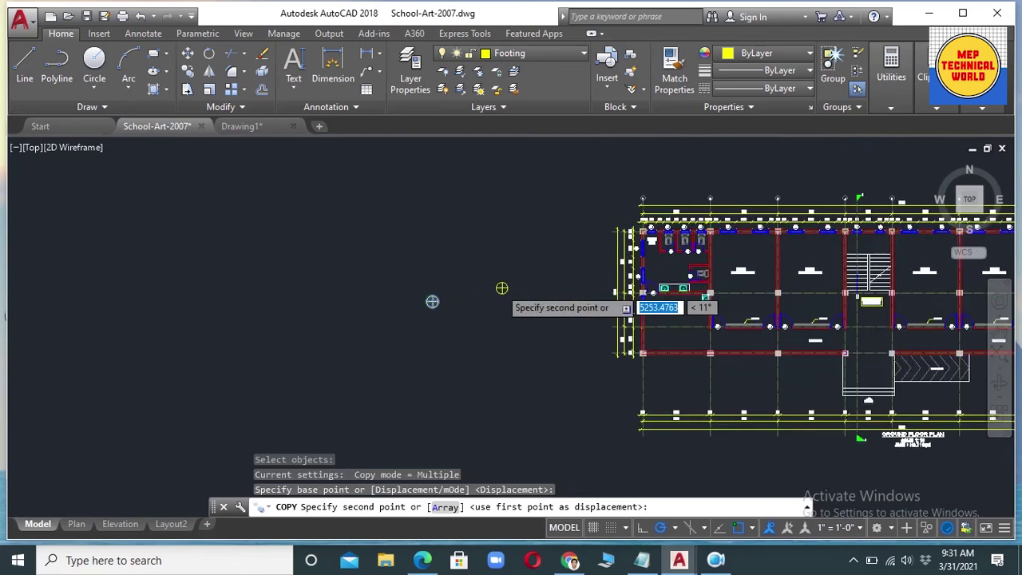
scroll(607, 271, down, 2)
scroll(686, 256, up, 6)
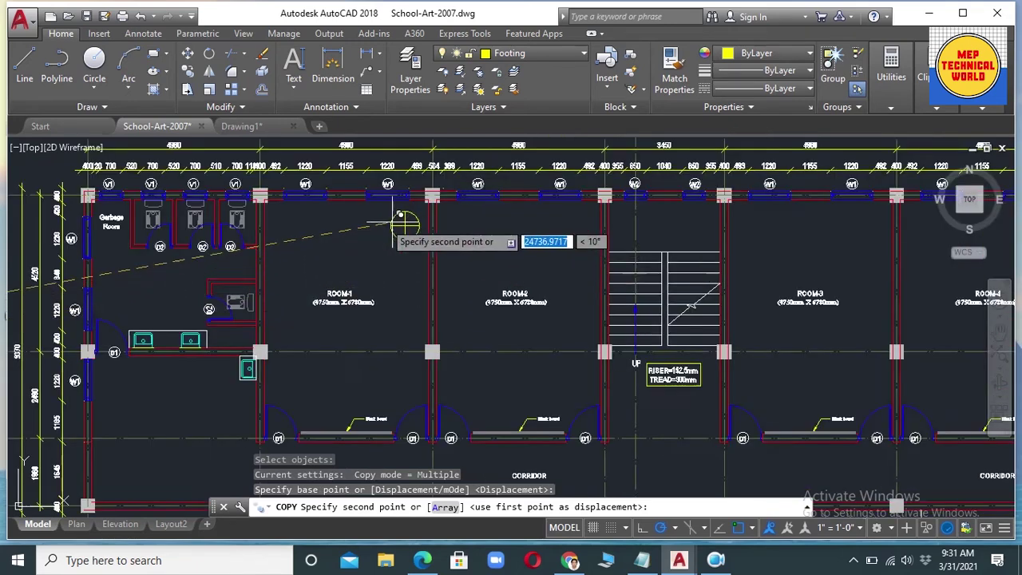
click(304, 241)
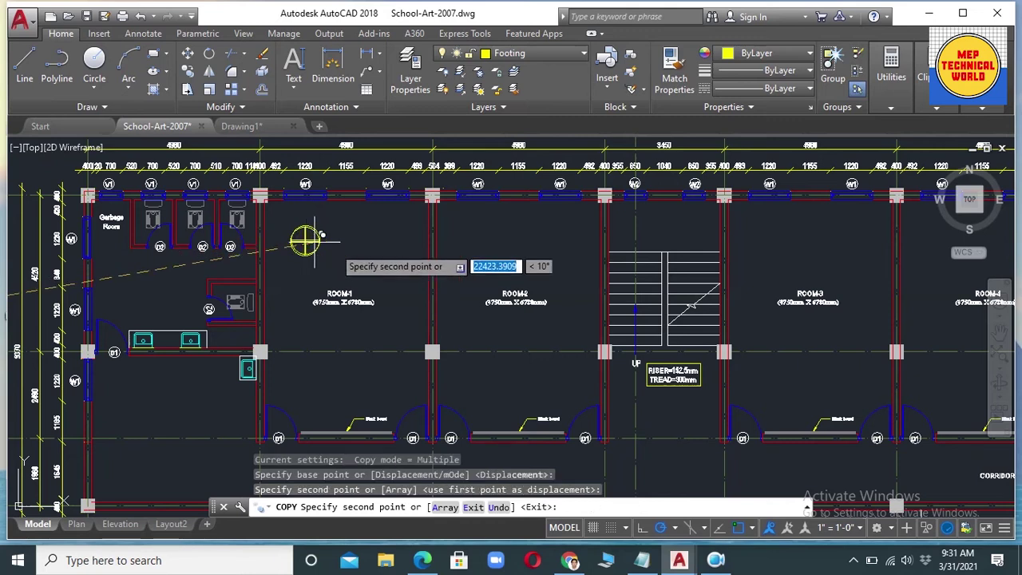
click(386, 239)
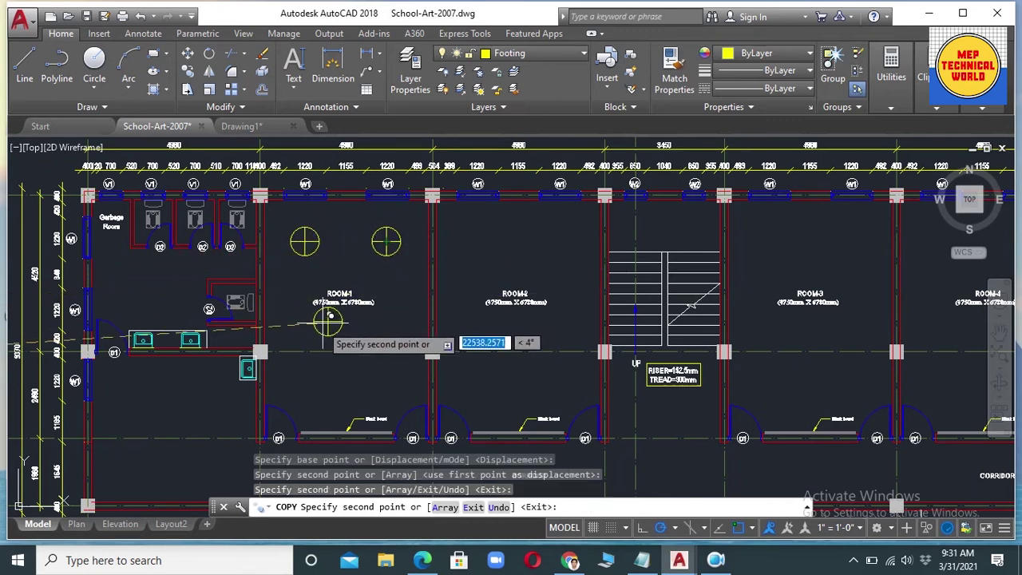
click(304, 313)
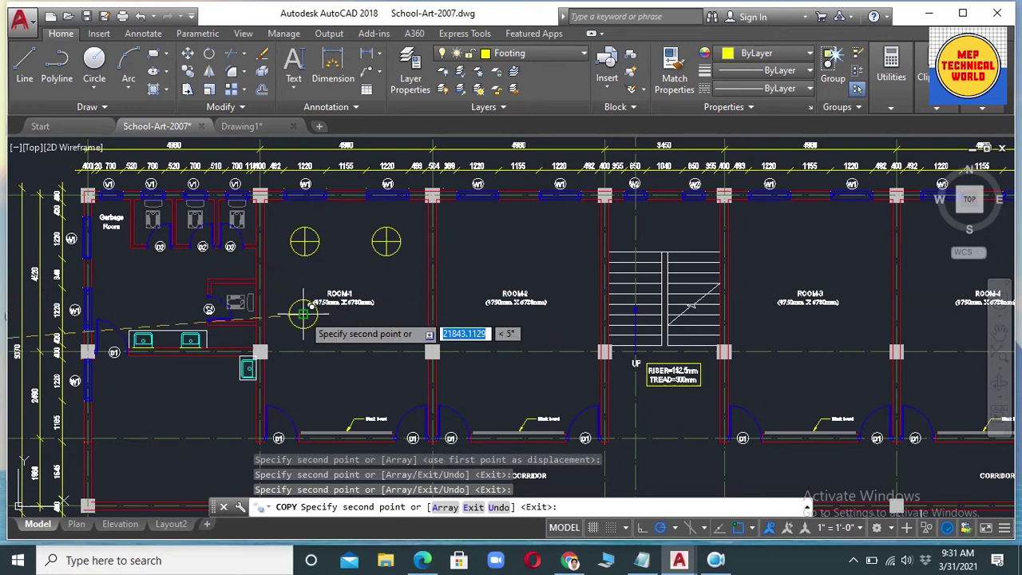
click(384, 314)
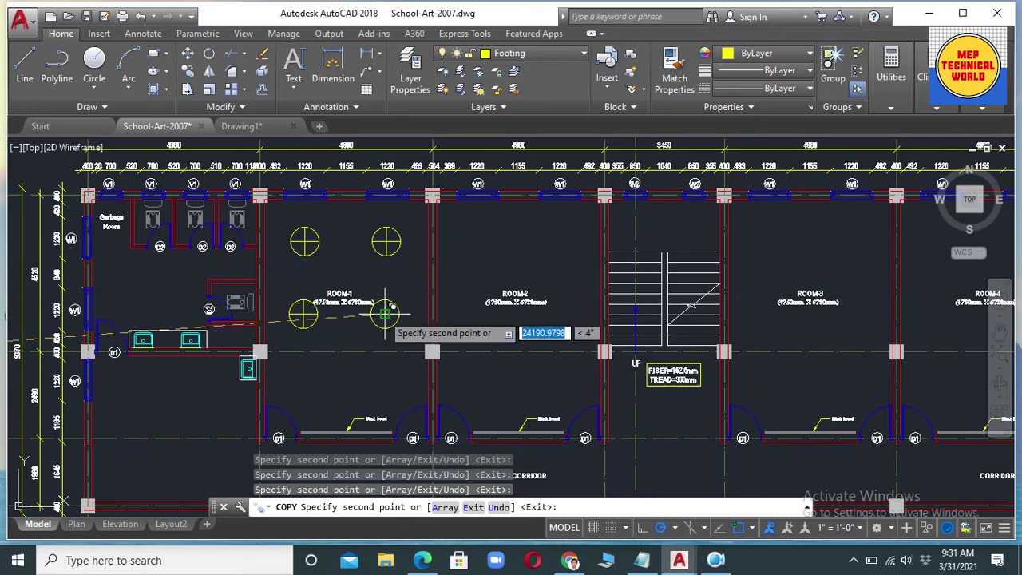
click(301, 386)
click(385, 386)
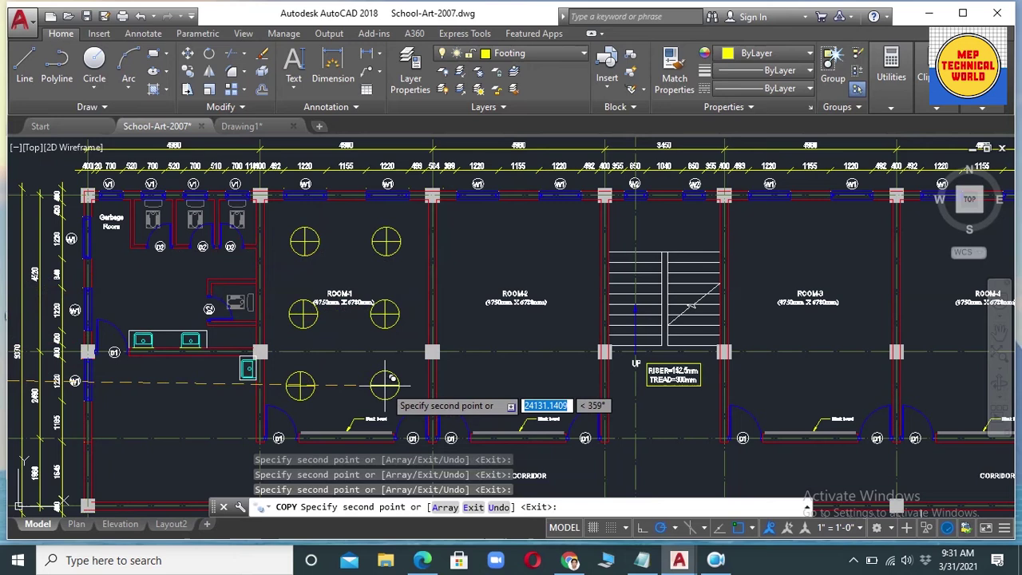
Place six more copies of the light block in Room-2, in two columns of three
click(469, 240)
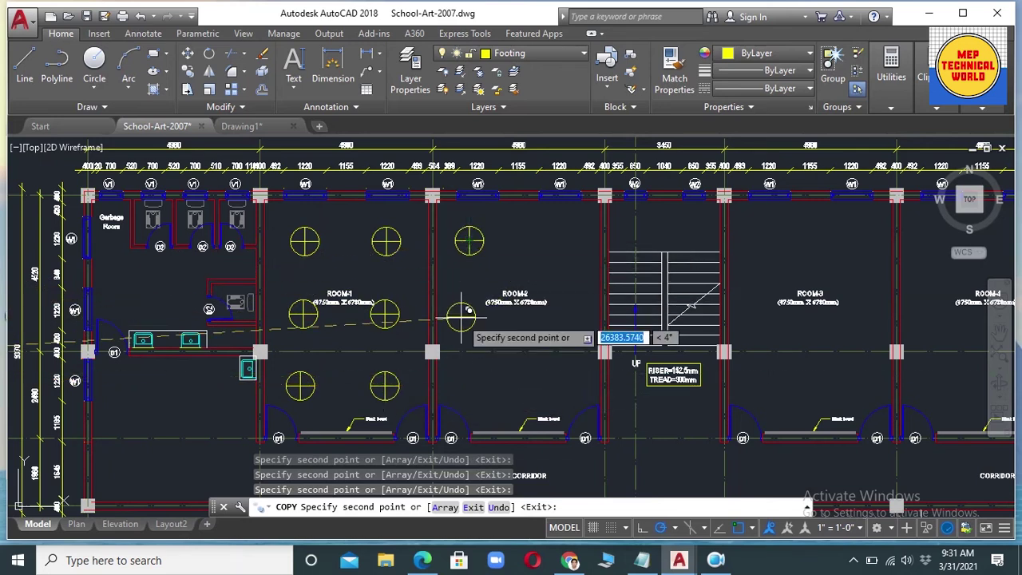
click(469, 315)
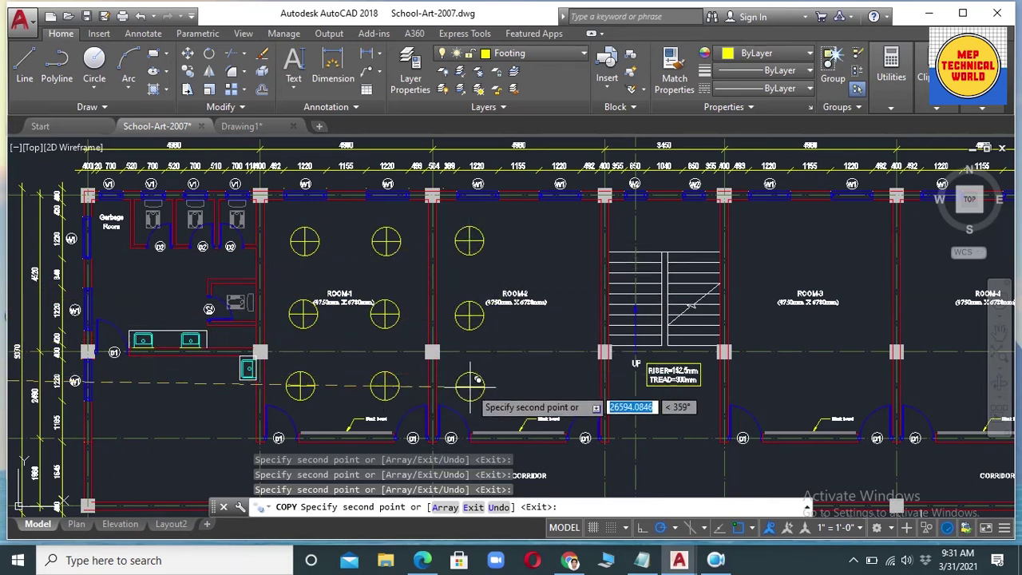
click(563, 241)
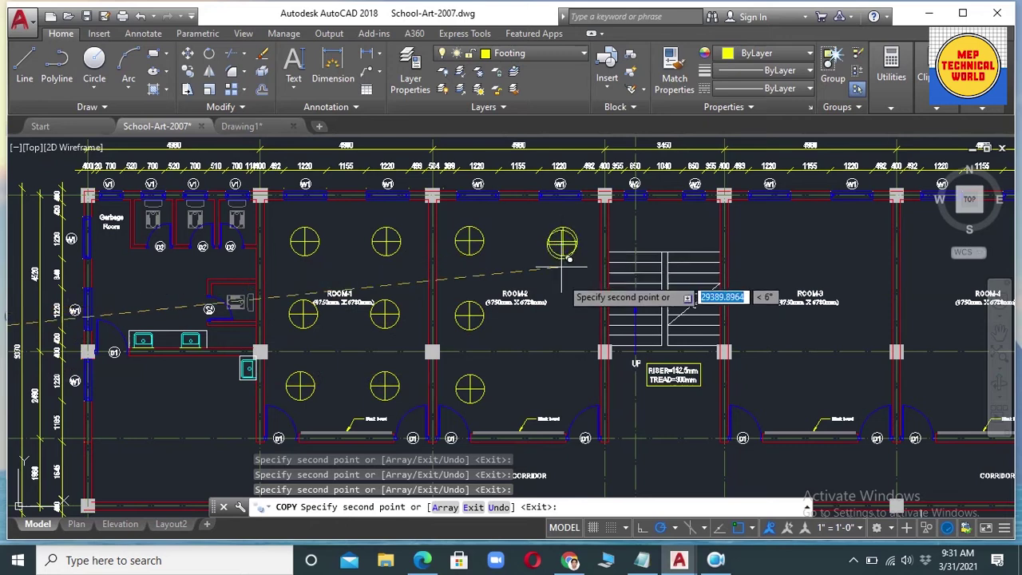
click(554, 313)
click(554, 388)
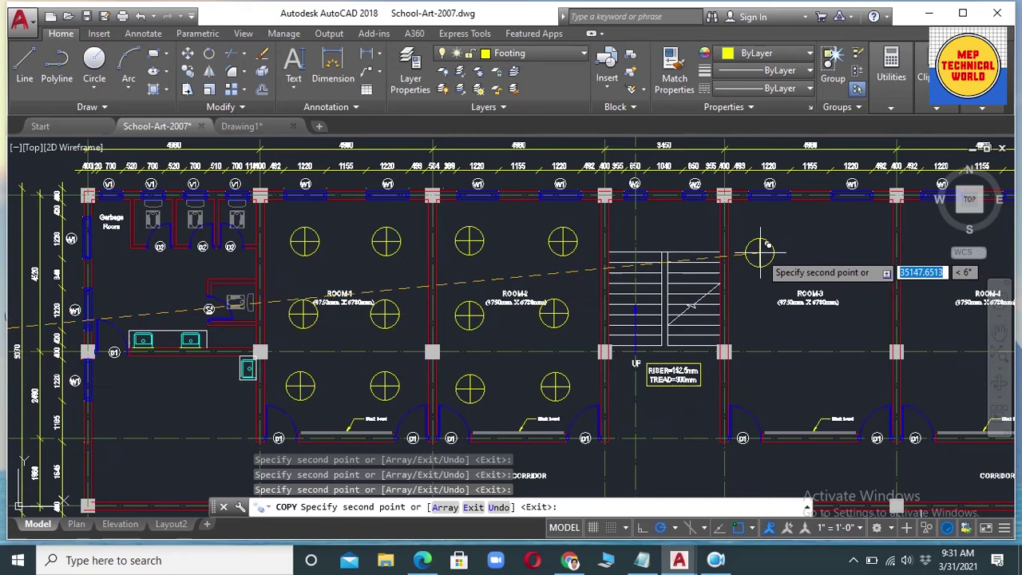
Place six copies of the light block in Room-3, in two columns of three
click(763, 245)
click(762, 324)
click(769, 396)
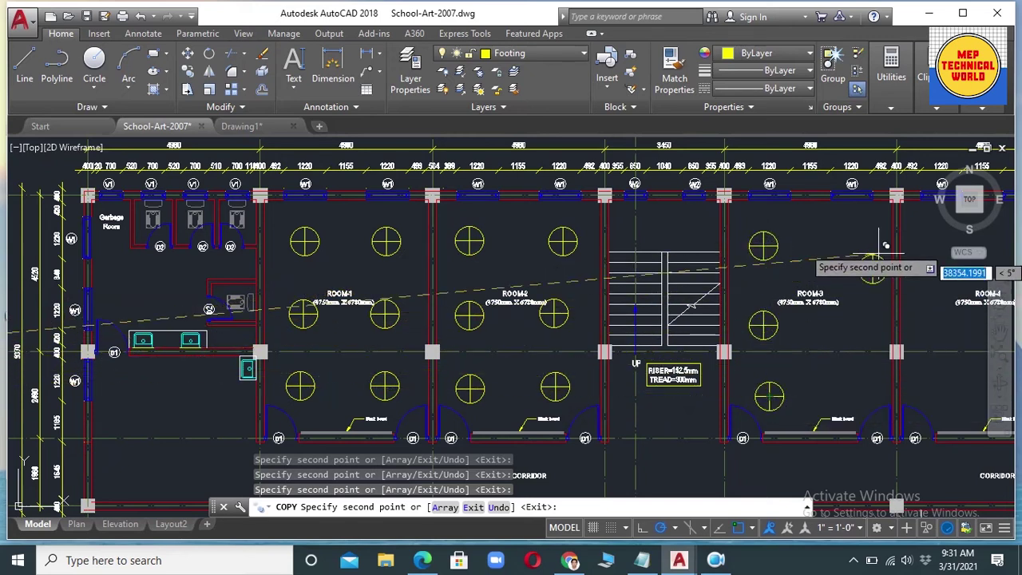
click(857, 245)
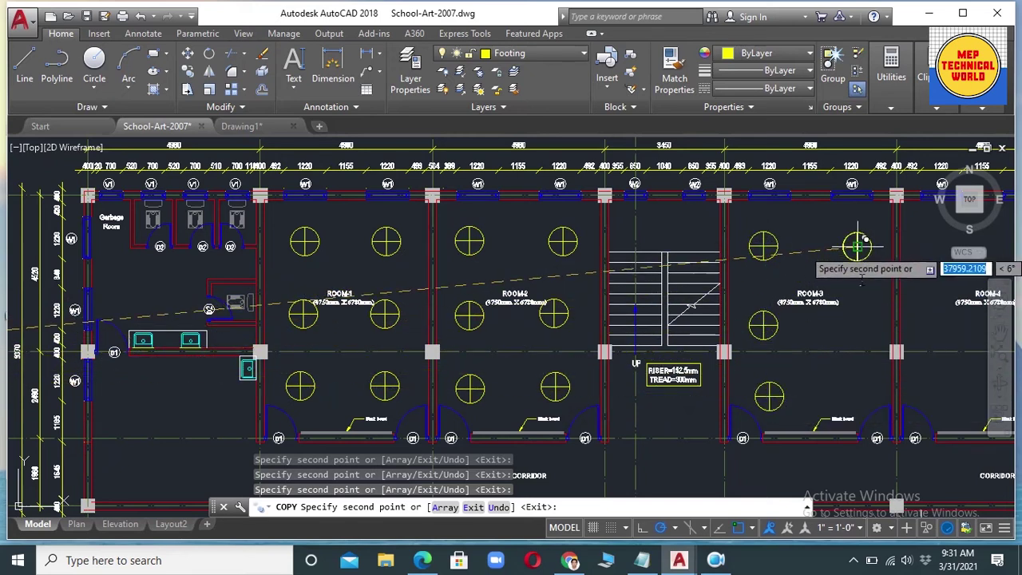
click(857, 325)
click(857, 391)
Place six copies of the light block in Room-4, in two columns of three
scroll(850, 335, down, 4)
scroll(915, 299, up, 4)
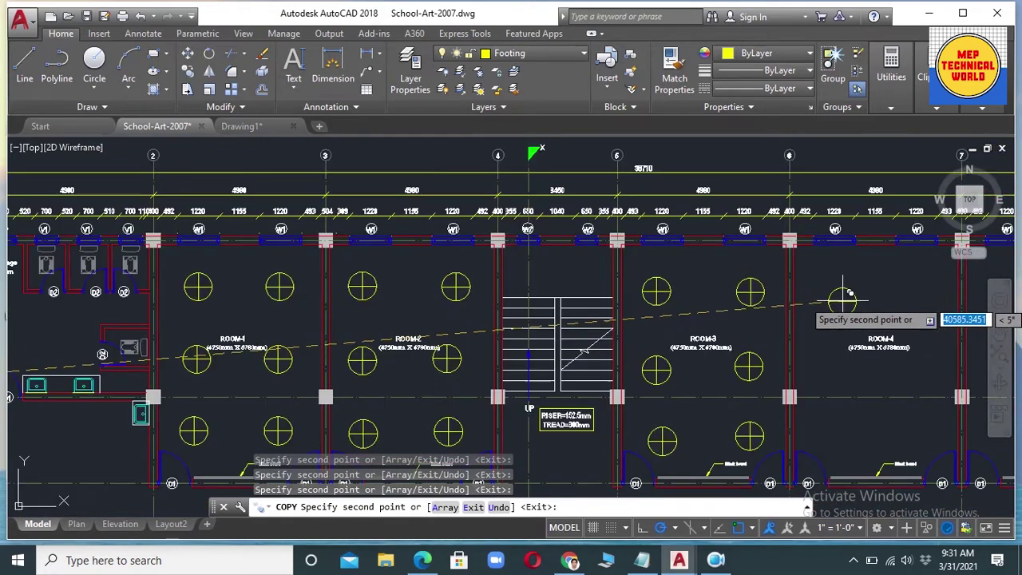
click(834, 368)
scroll(834, 363, down, 4)
scroll(834, 361, up, 4)
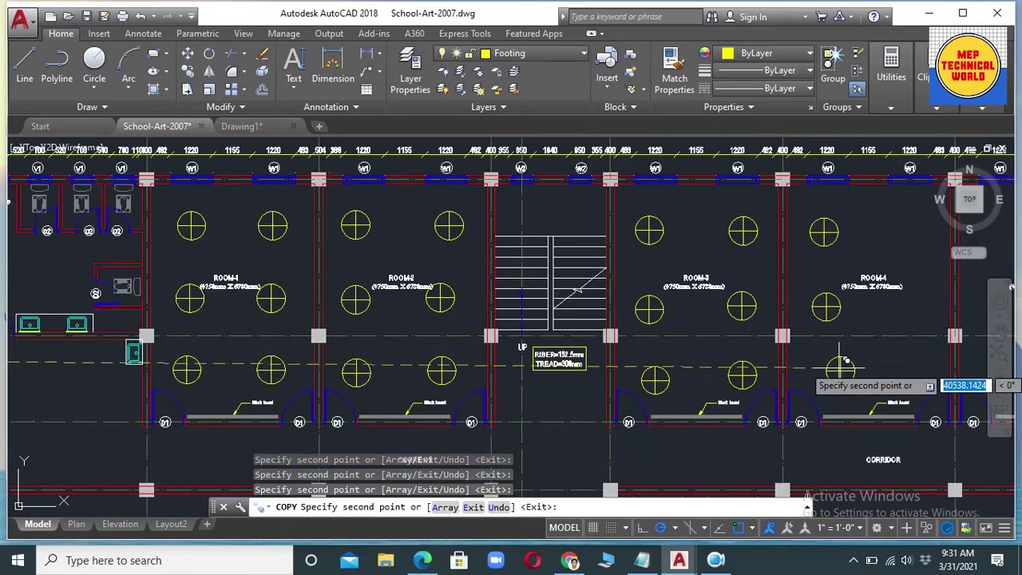
scroll(834, 361, up, 3)
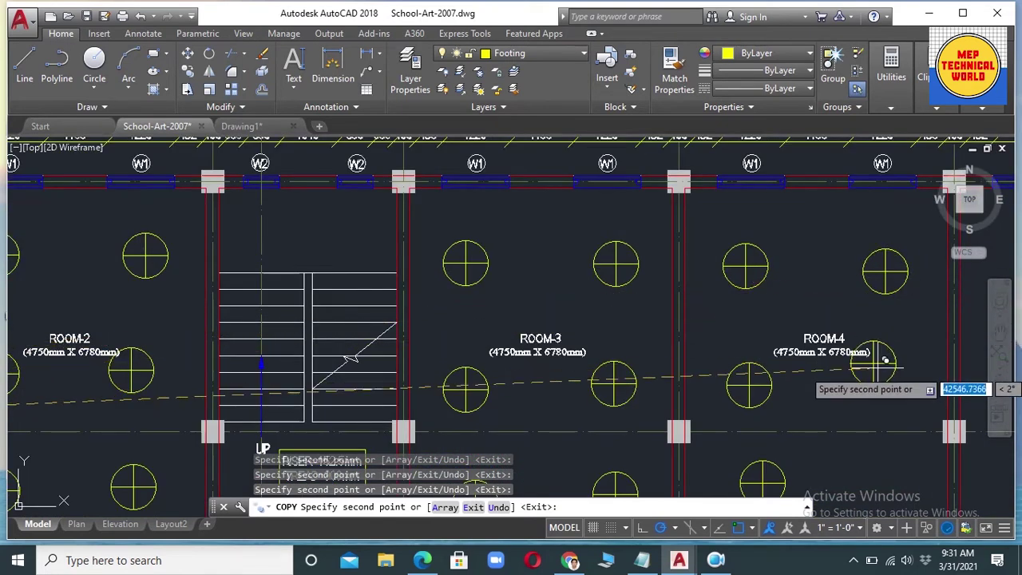
scroll(886, 375, down, 4)
scroll(878, 399, up, 4)
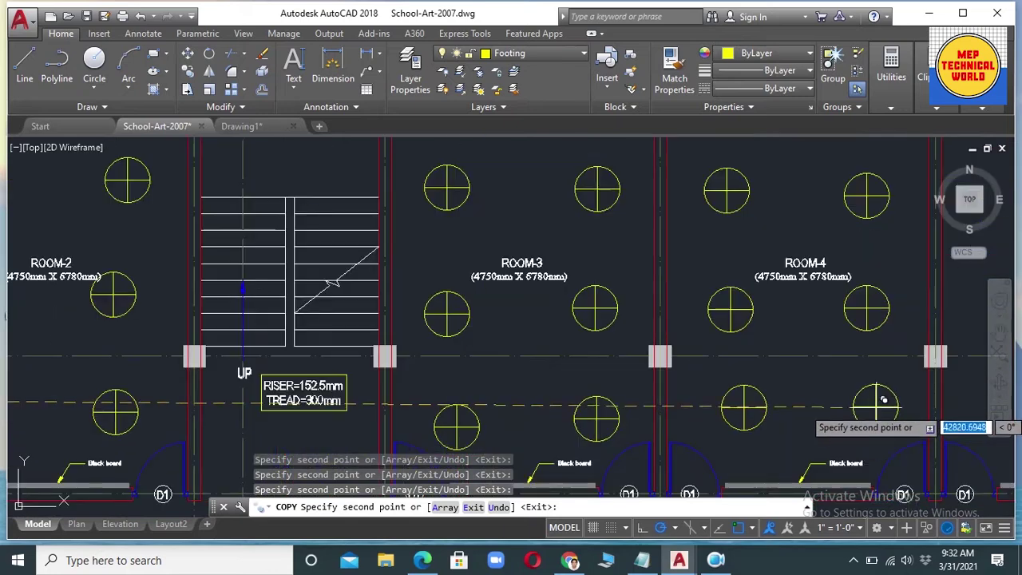
Place six copies of the light block in Room-5, in two columns of three
scroll(882, 387, down, 4)
scroll(838, 336, up, 3)
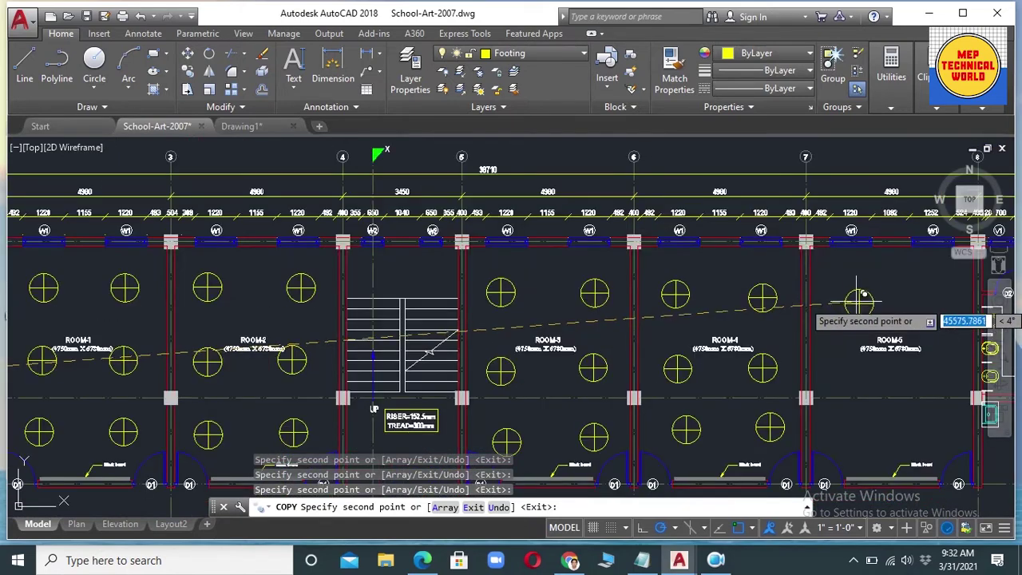
scroll(834, 343, down, 2)
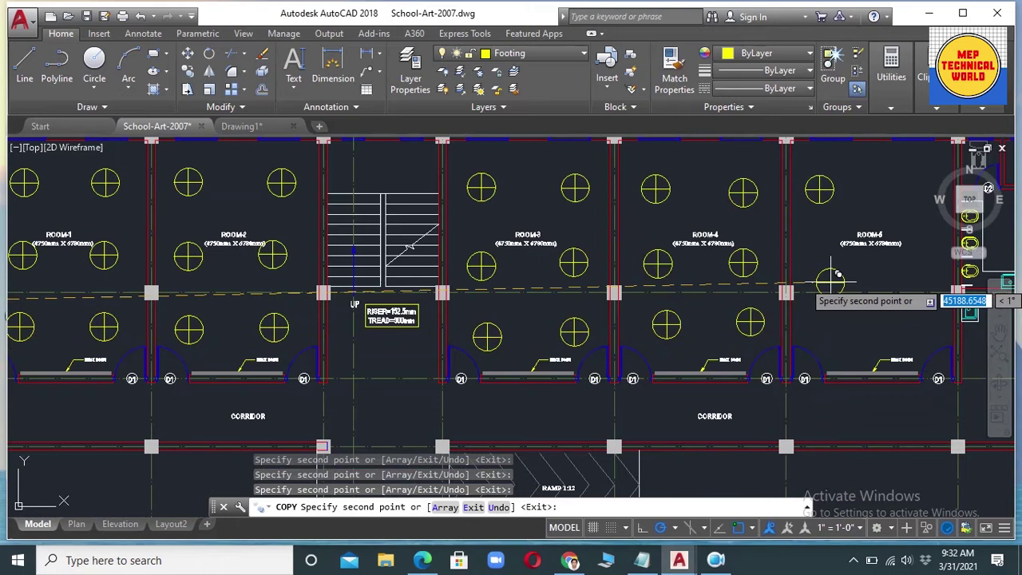
scroll(878, 256, up, 3)
click(902, 210)
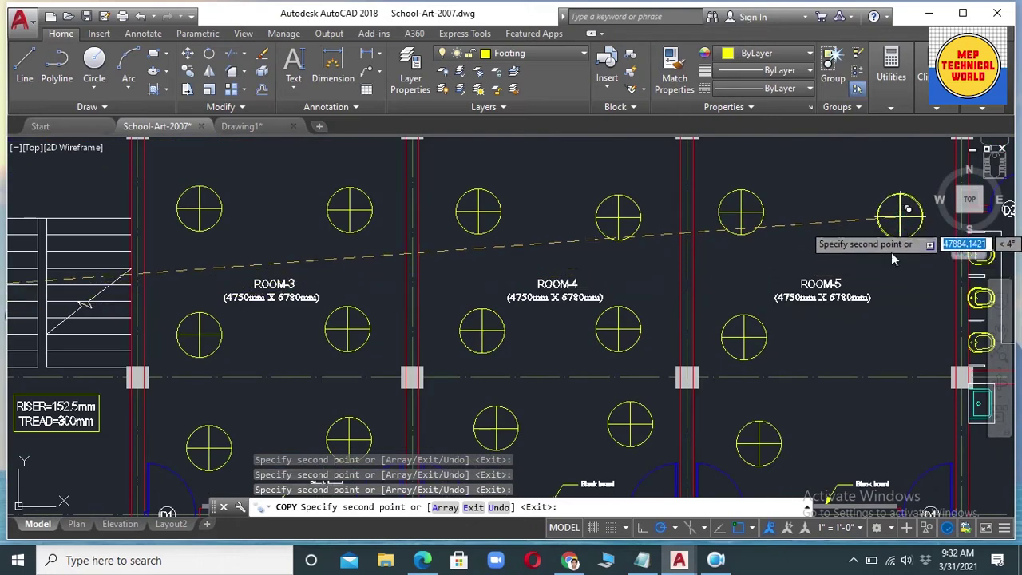
scroll(898, 403, down, 4)
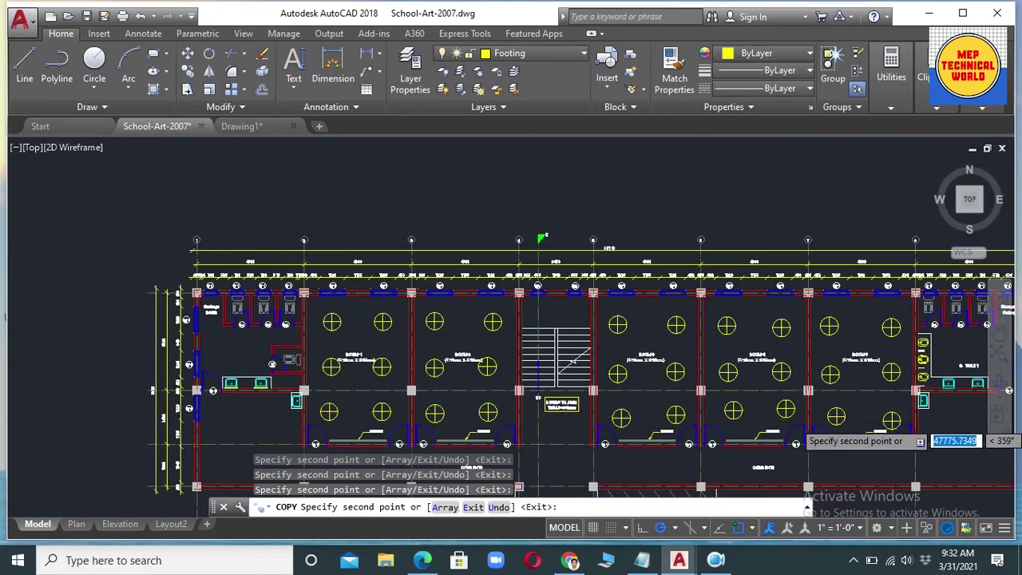
scroll(902, 397, up, 3)
scroll(901, 383, down, 3)
Place one light copy in the G. Toilet and two in the area south of it
scroll(896, 363, up, 3)
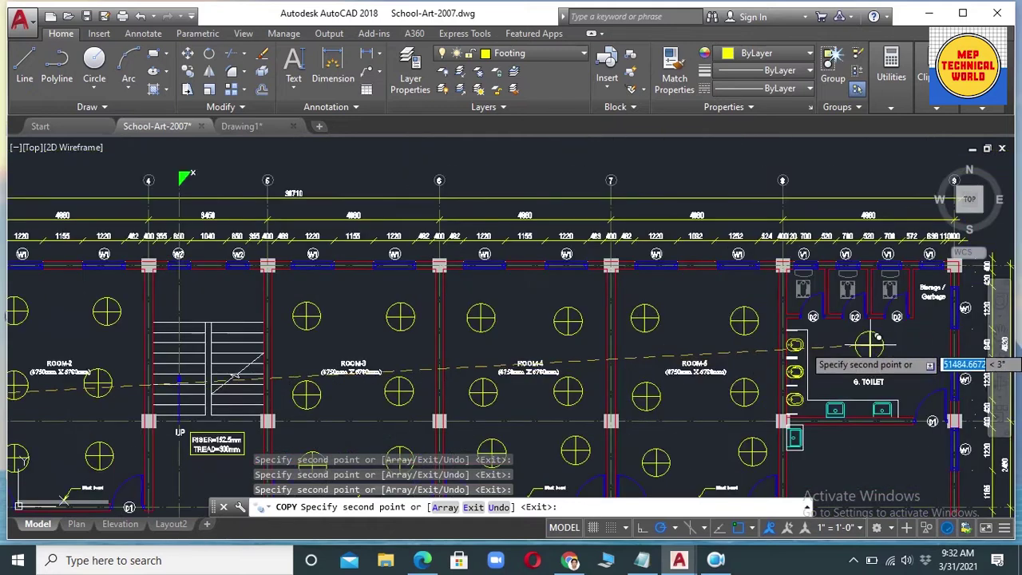
scroll(886, 383, down, 4)
scroll(870, 447, up, 4)
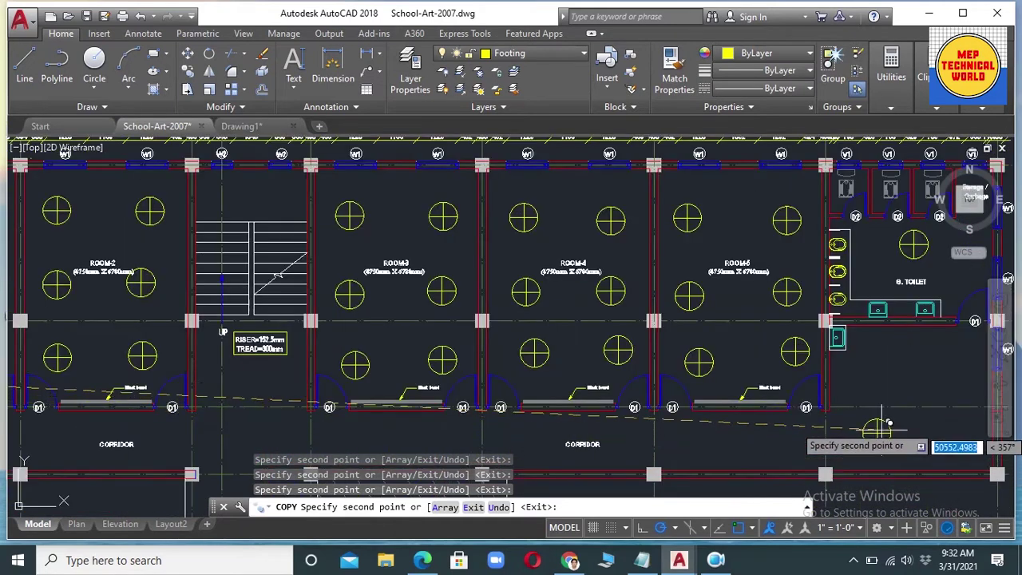
click(926, 364)
click(943, 436)
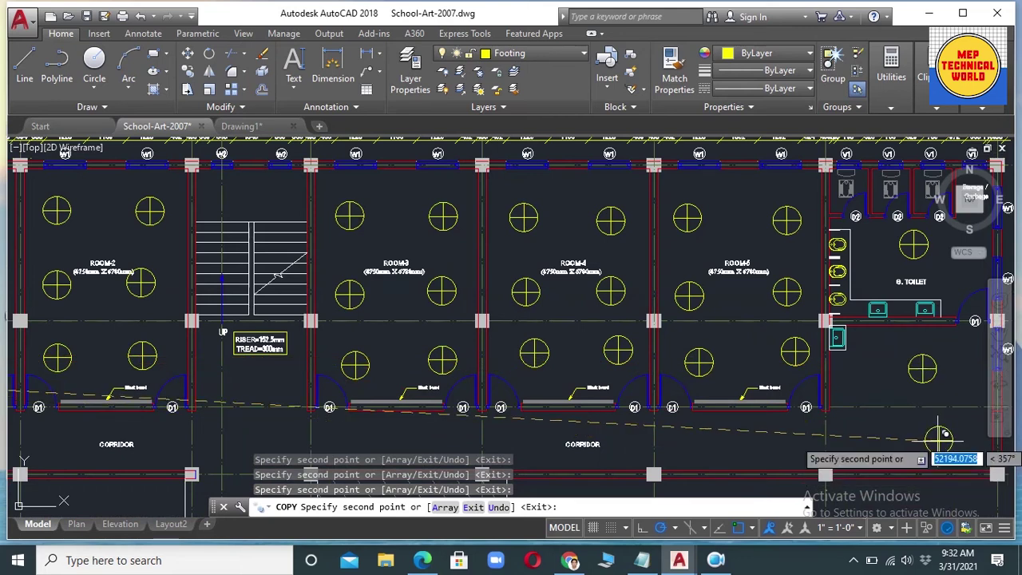
Place light copies along the corridor, entrance, staircase and the area south of the west toilets, and end the copying
click(736, 439)
click(563, 441)
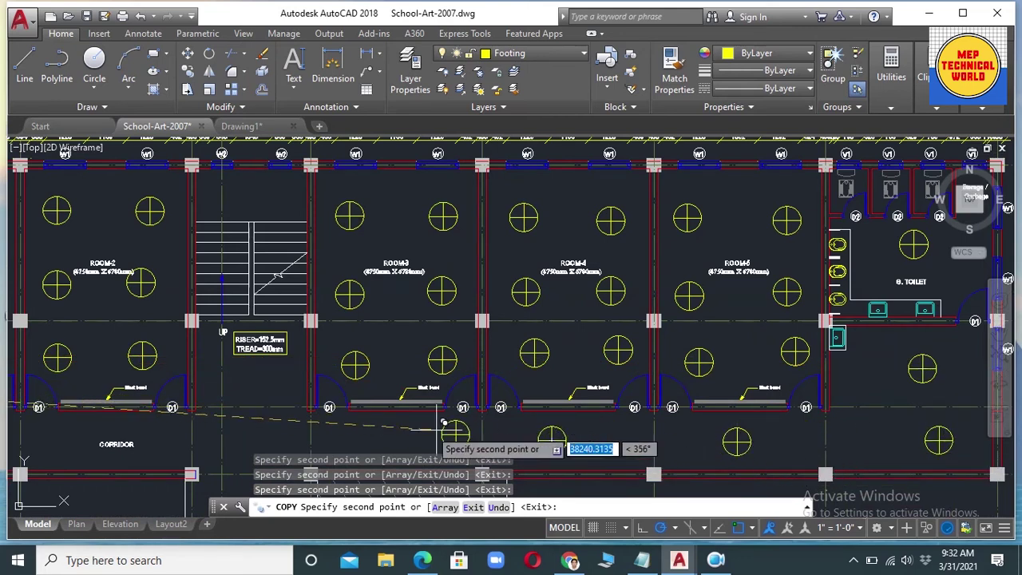
scroll(495, 357, down, 5)
scroll(494, 357, up, 5)
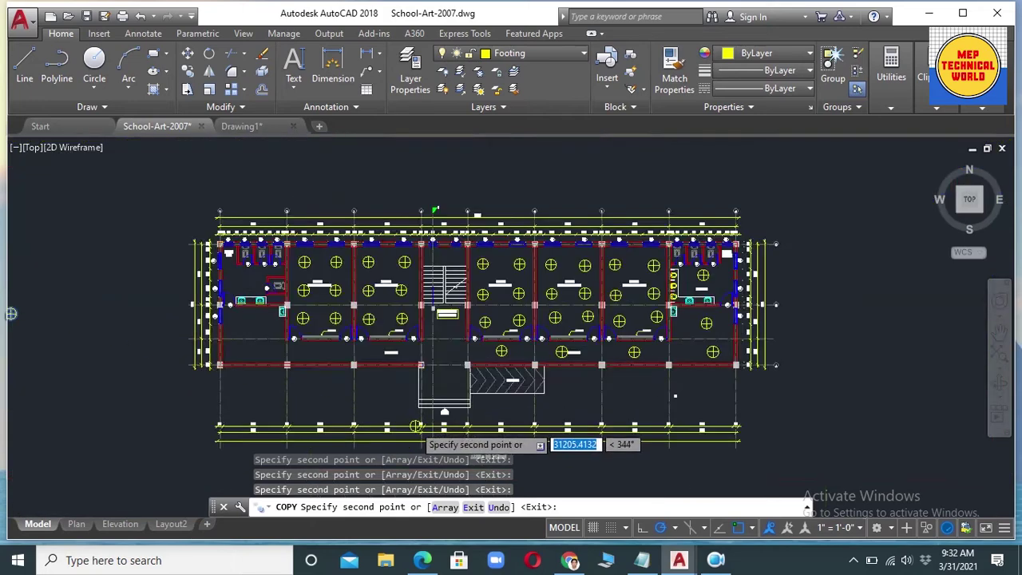
key(Escape)
Look over the light copies across the ground floor plan, the Room-1 lights and the original symbol west of it
scroll(706, 270, down, 5)
scroll(716, 221, up, 4)
scroll(611, 296, down, 4)
scroll(624, 317, up, 5)
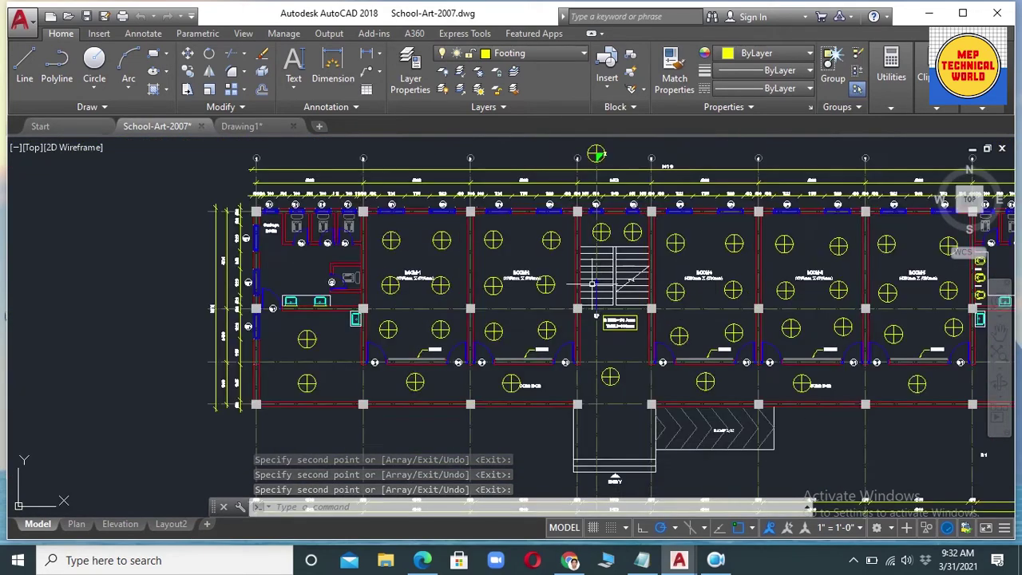
scroll(404, 302, down, 2)
scroll(405, 302, up, 3)
scroll(447, 300, down, 2)
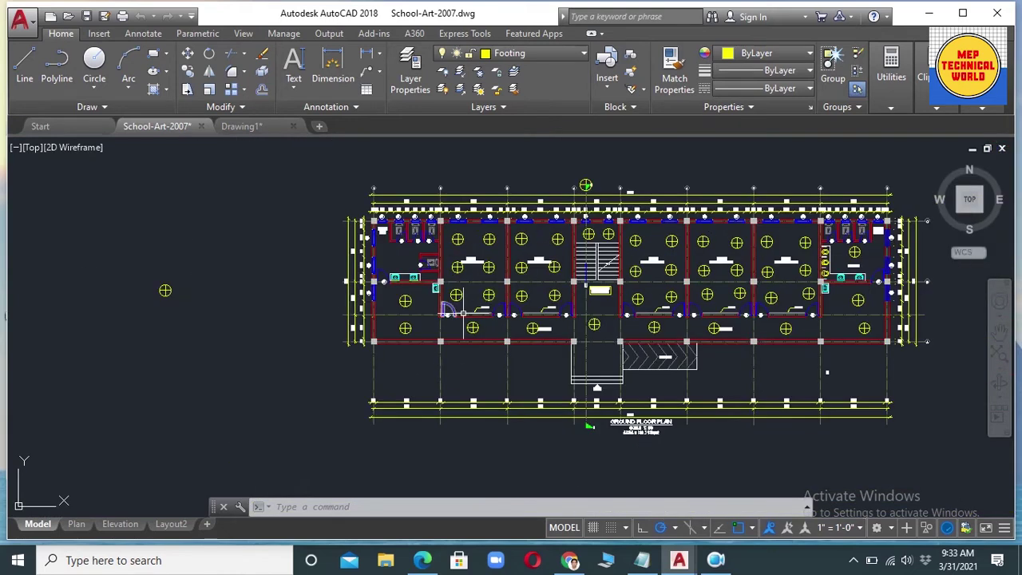
scroll(478, 252, up, 2)
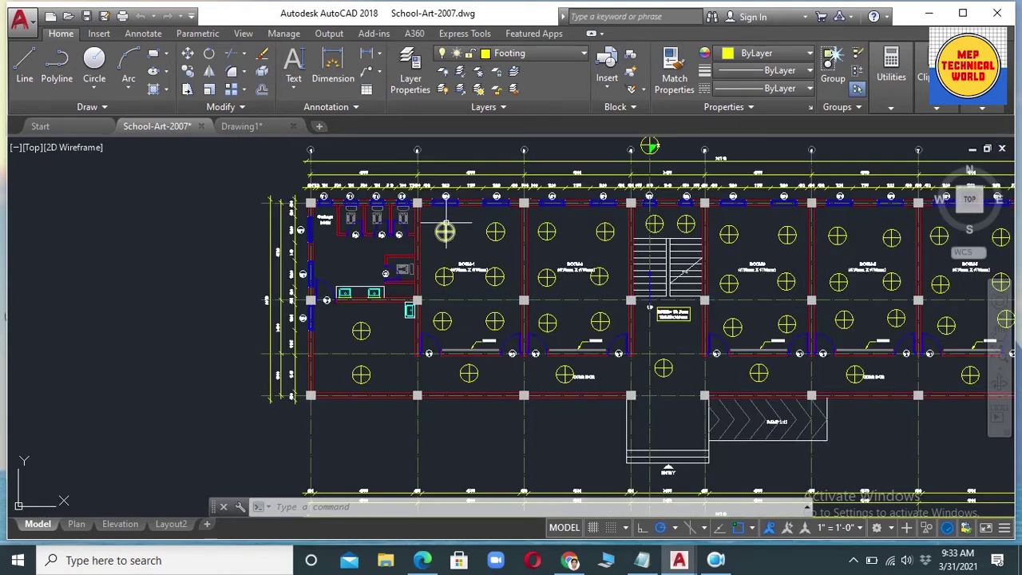
scroll(455, 227, up, 2)
scroll(438, 228, up, 2)
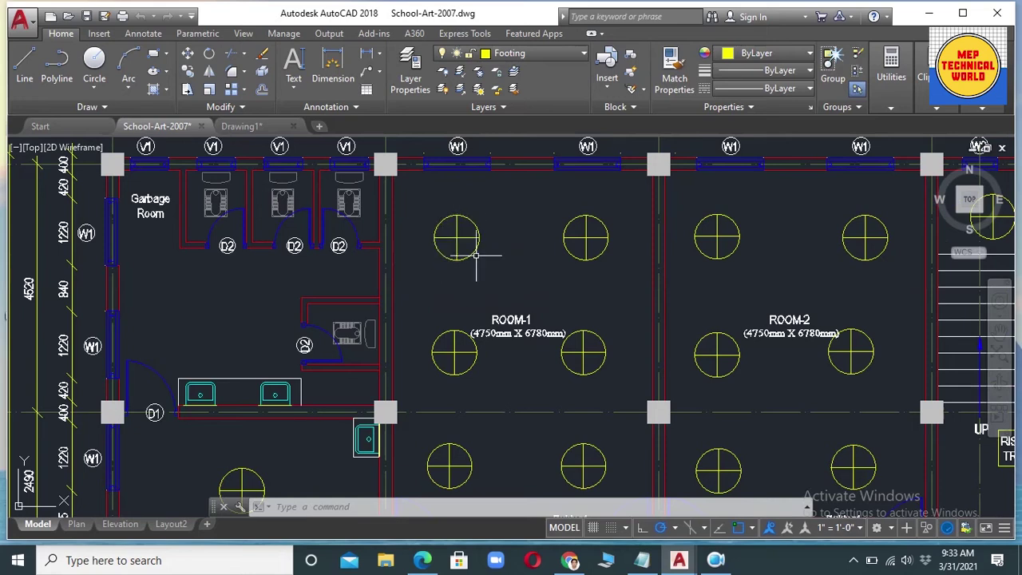
scroll(463, 263, down, 5)
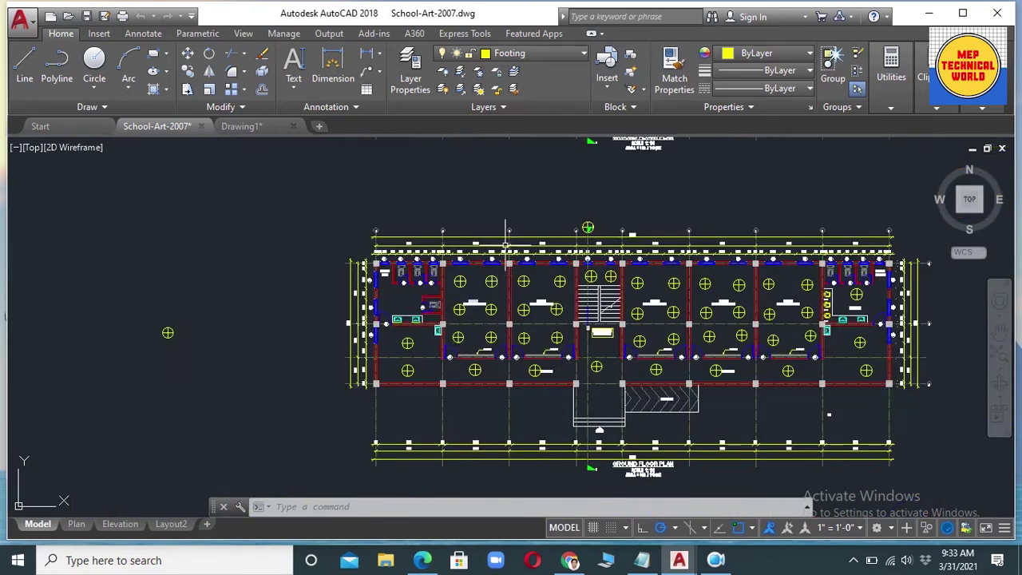
scroll(492, 281, up, 4)
scroll(451, 209, down, 4)
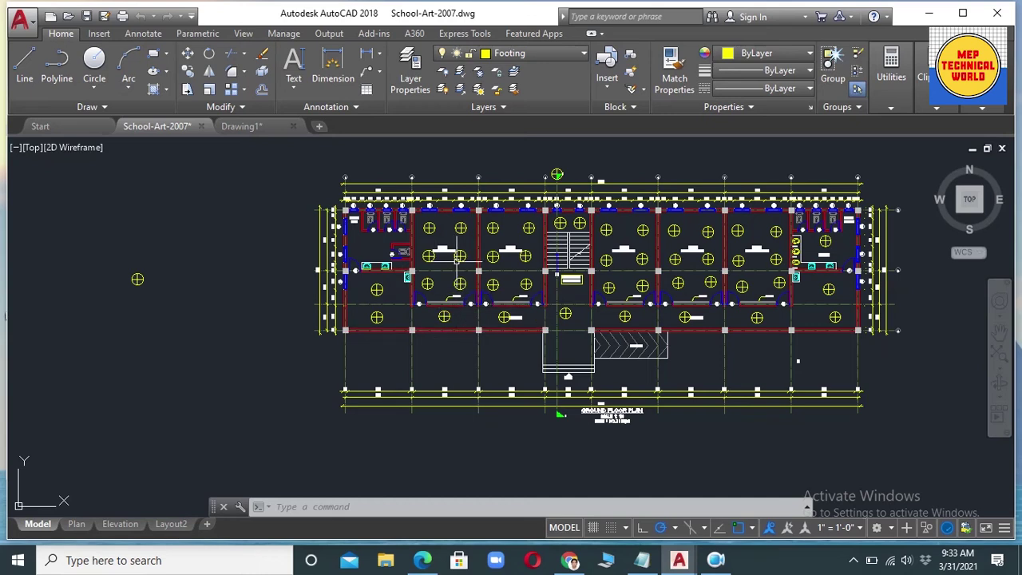
scroll(431, 263, down, 1)
scroll(400, 251, up, 1)
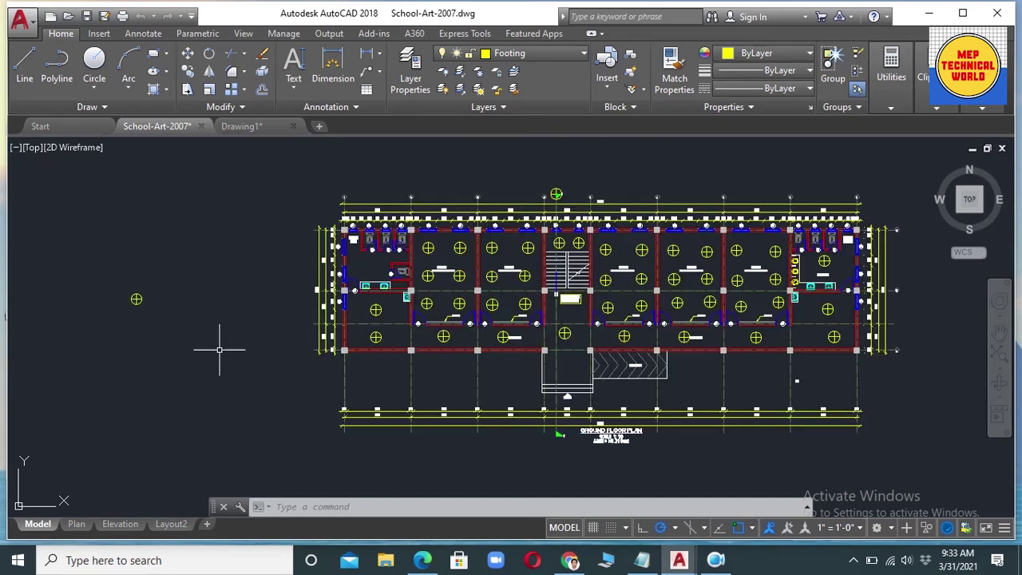
scroll(128, 295, up, 5)
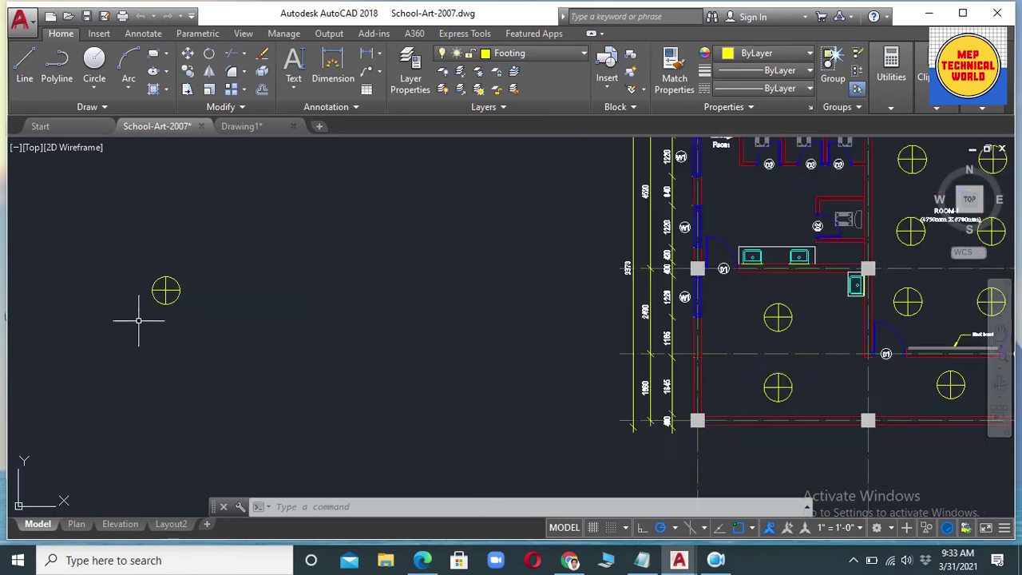
scroll(258, 278, down, 3)
scroll(543, 273, up, 3)
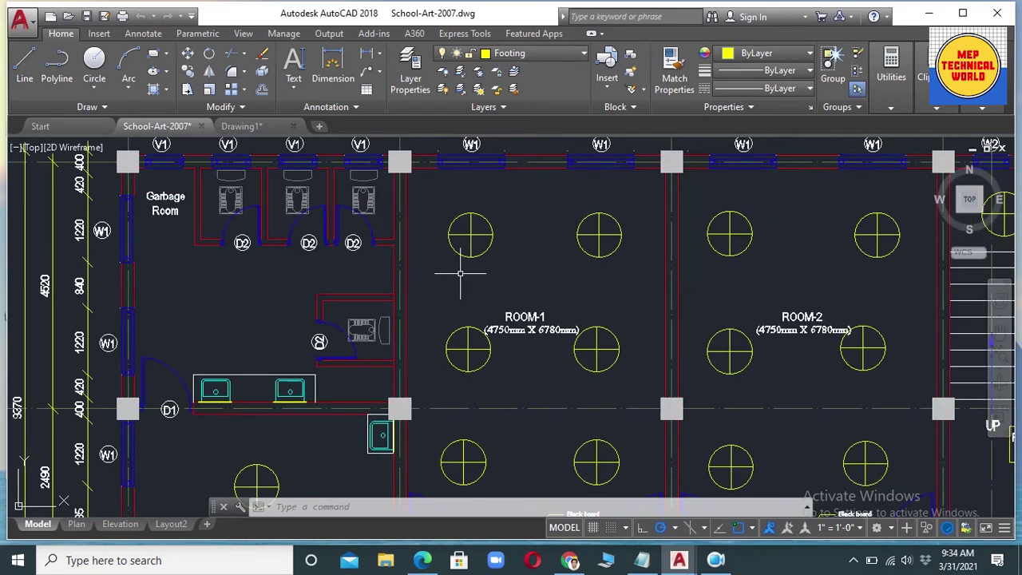
scroll(551, 282, down, 3)
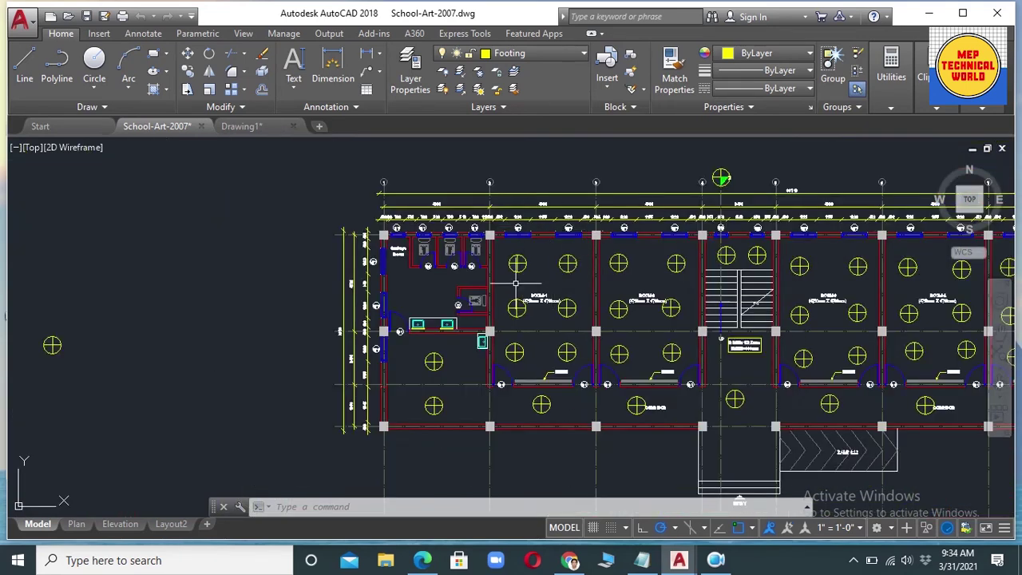
scroll(541, 291, down, 2)
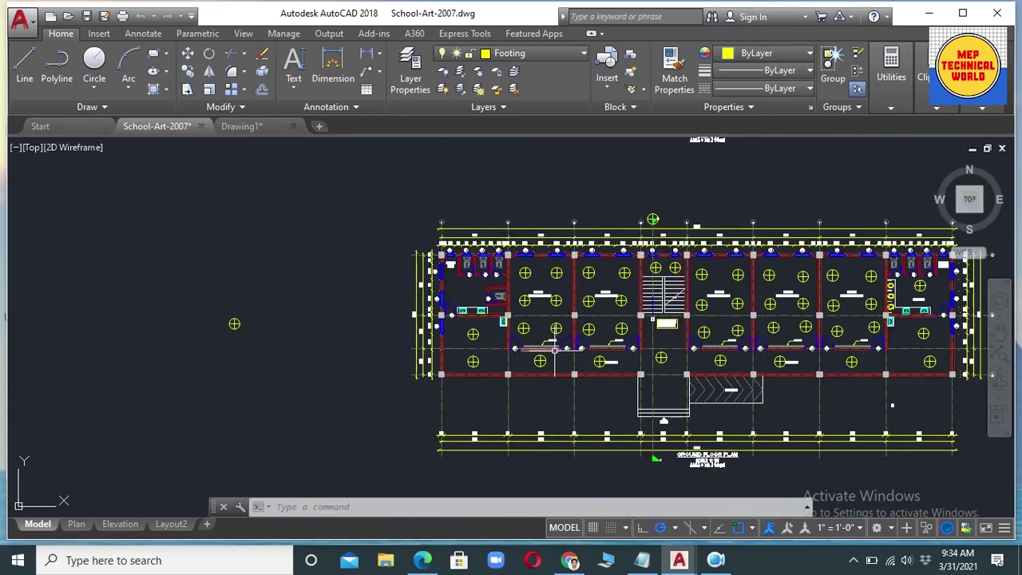
Open the "5 Watt LED Circular Light" block definition for editing with the Block Edit command
middle_drag(556, 328, 548, 261)
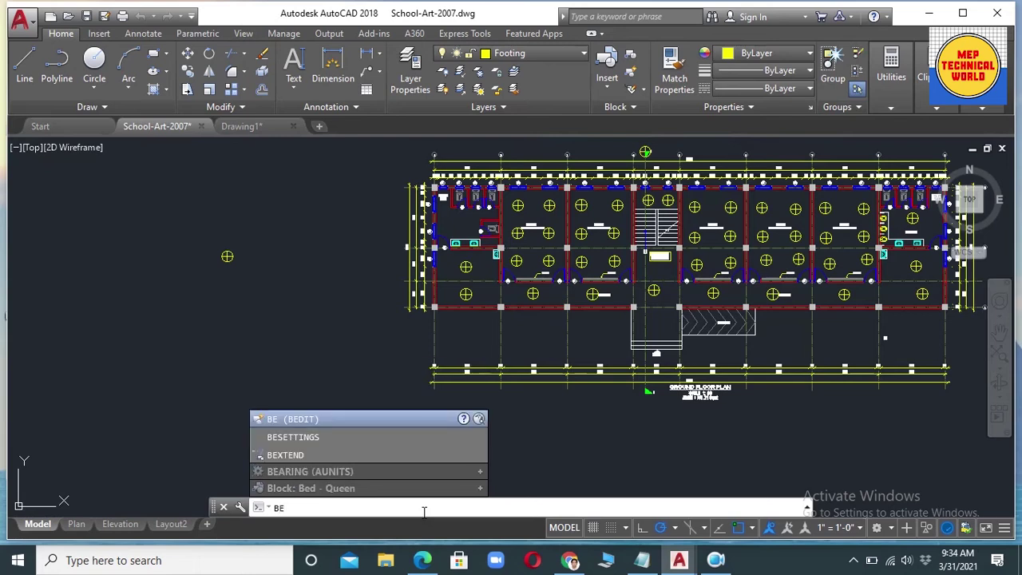
key(Return)
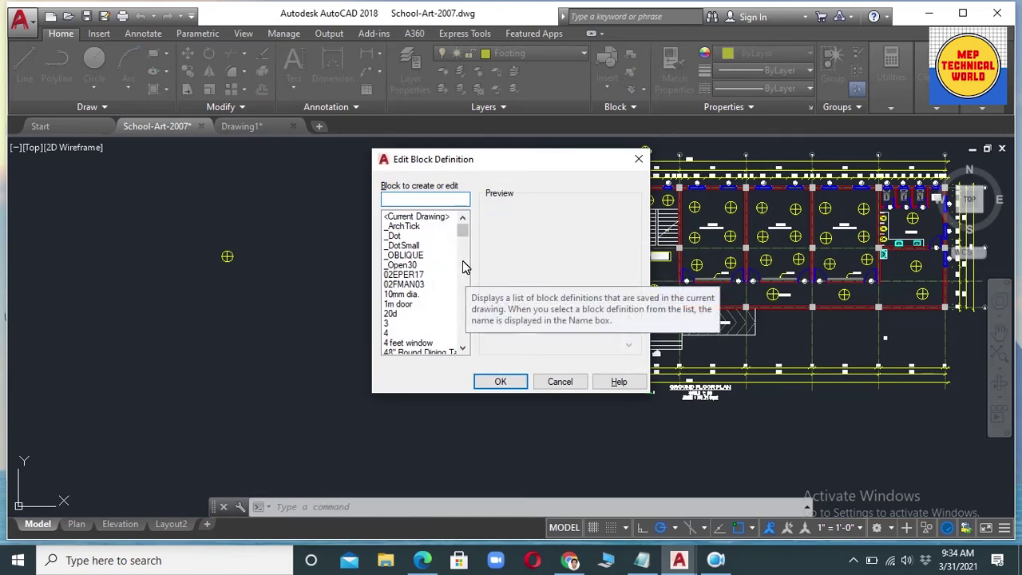
scroll(462, 260, down, 4)
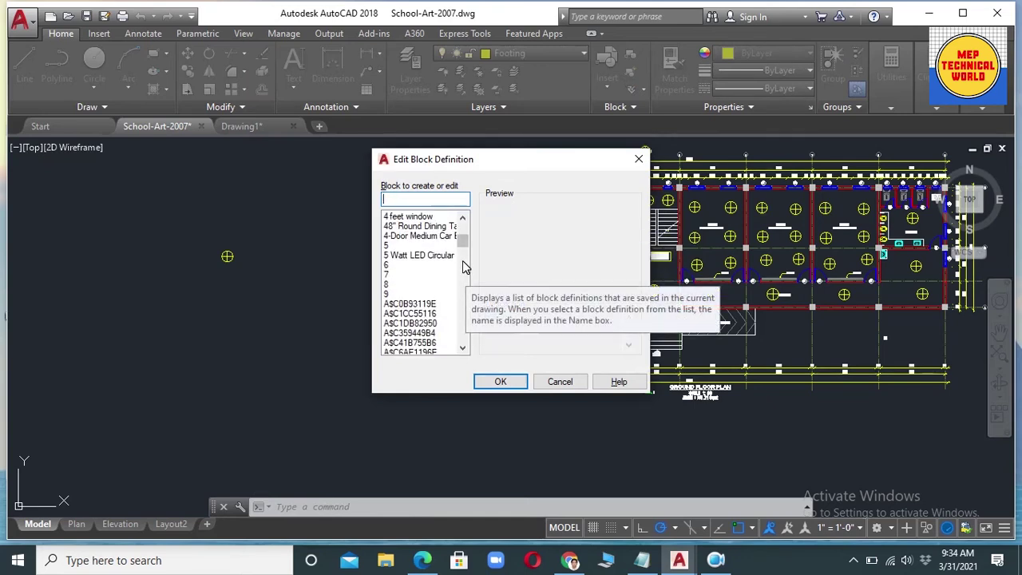
click(462, 350)
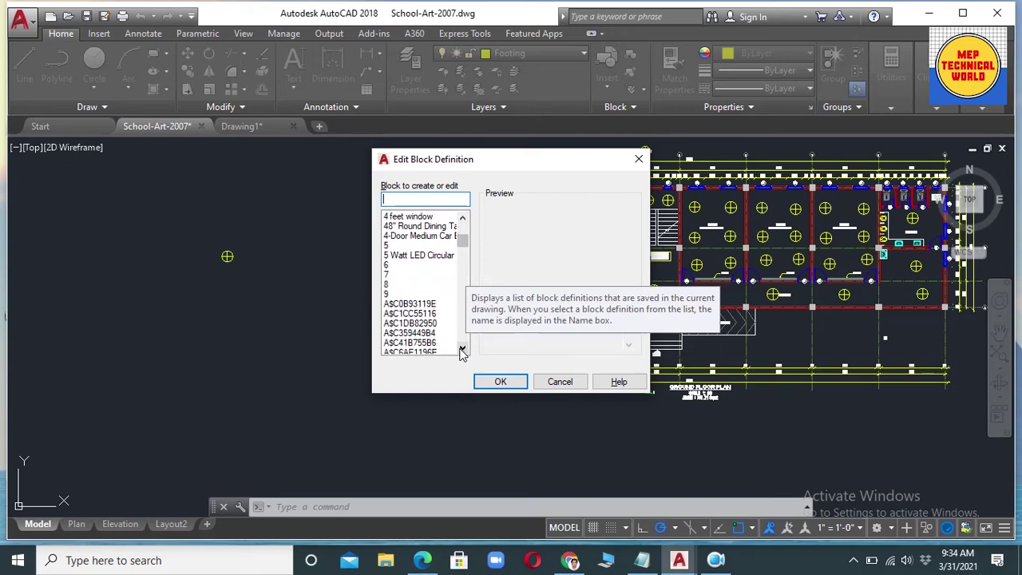
click(410, 256)
click(503, 389)
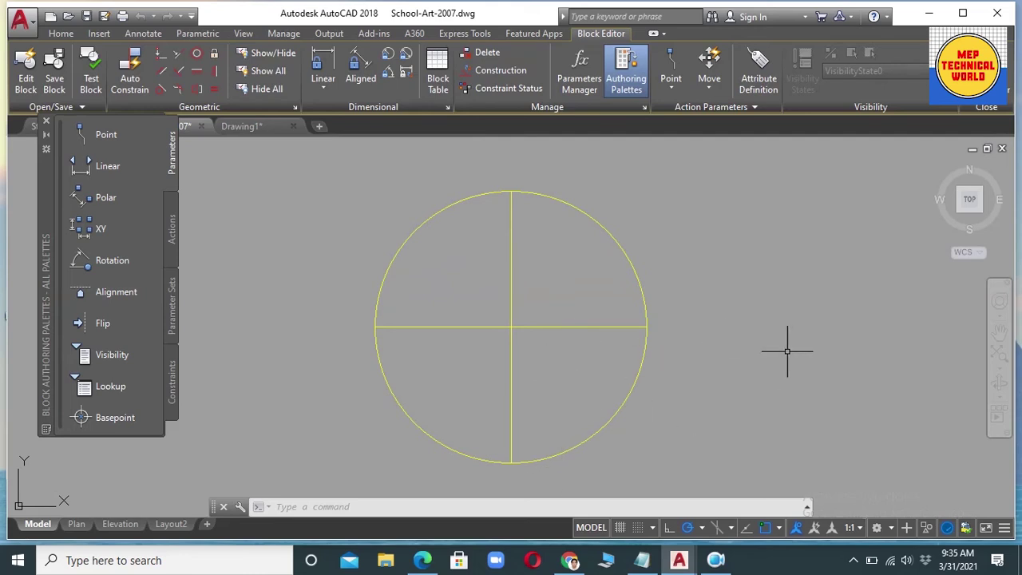
Draw a circle with a radius of about 247 inside the light symbol, centred on its crossing lines
text(c)
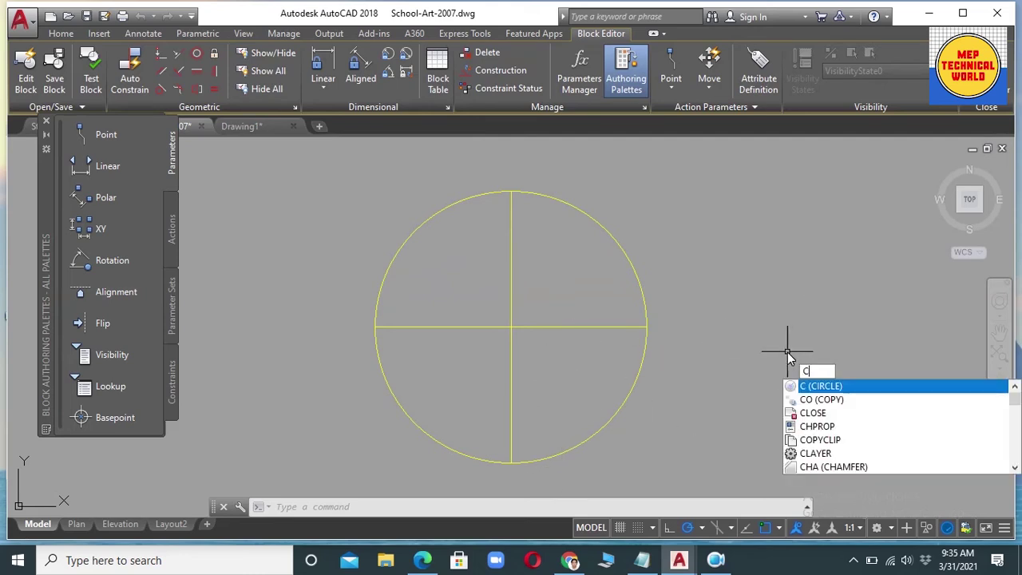
key(Return)
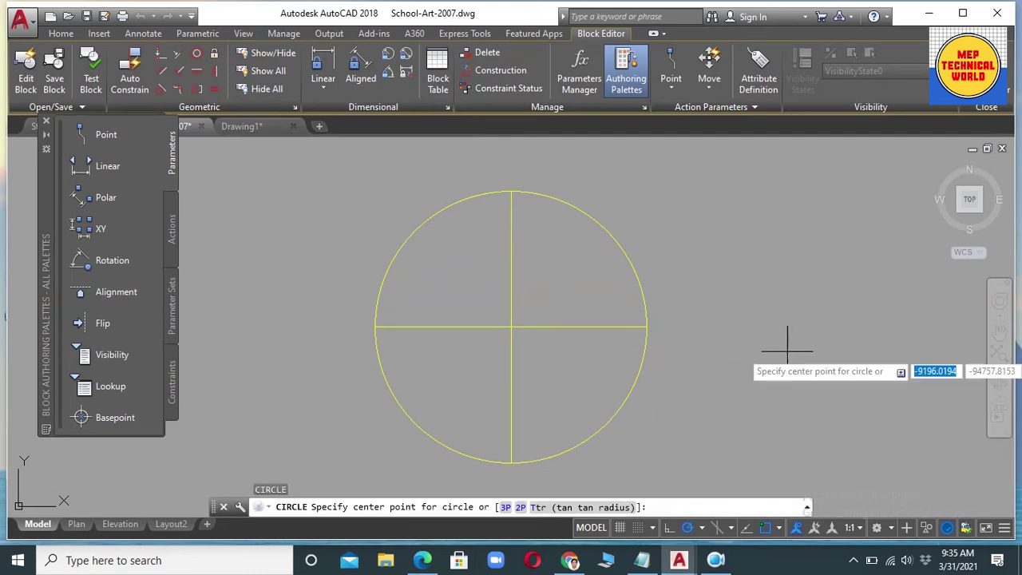
click(511, 327)
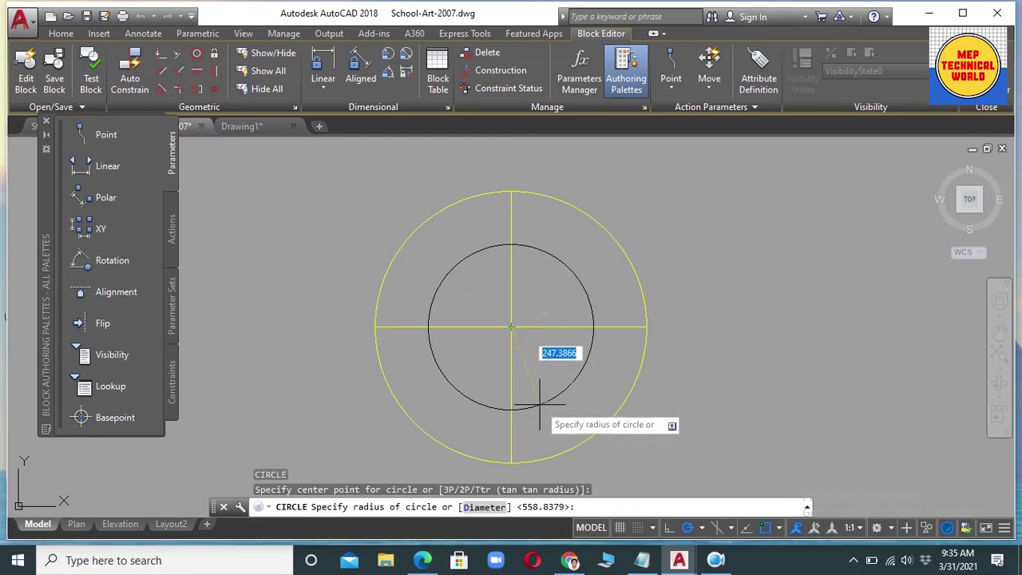
click(540, 406)
scroll(626, 360, down, 1)
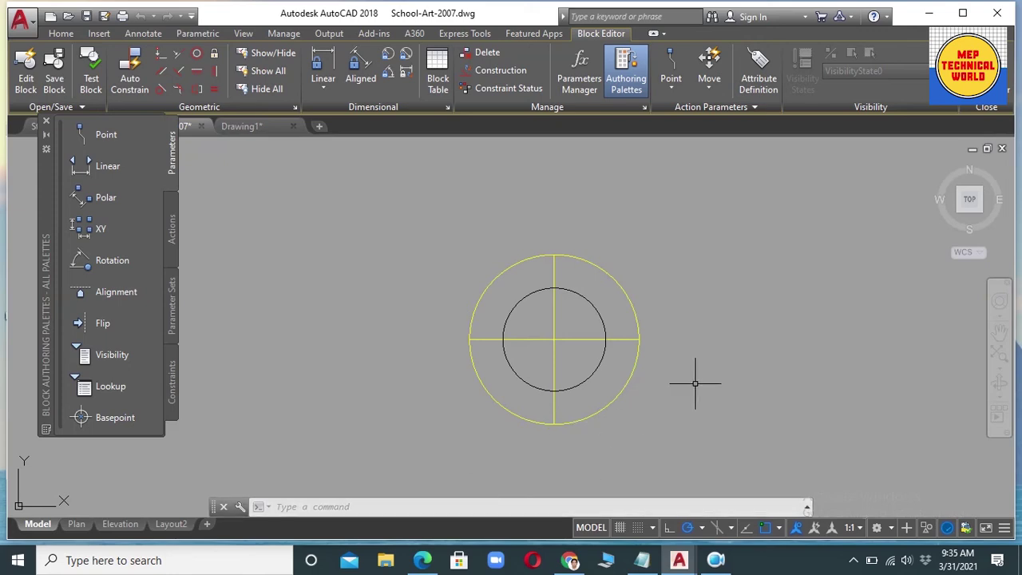
Save the edited light block definition with BSAVE and close the Block Editor
text(B)
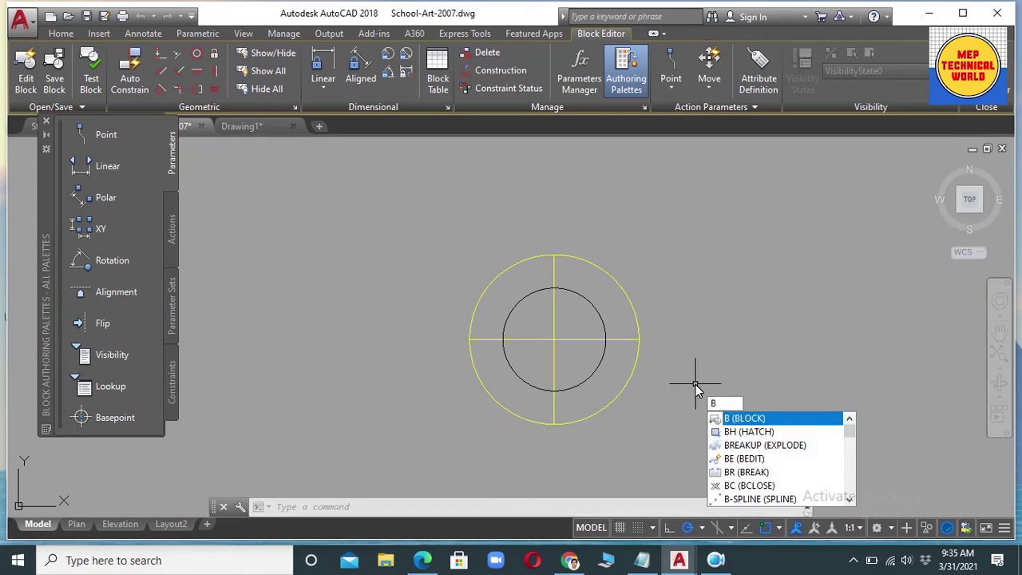
text(S)
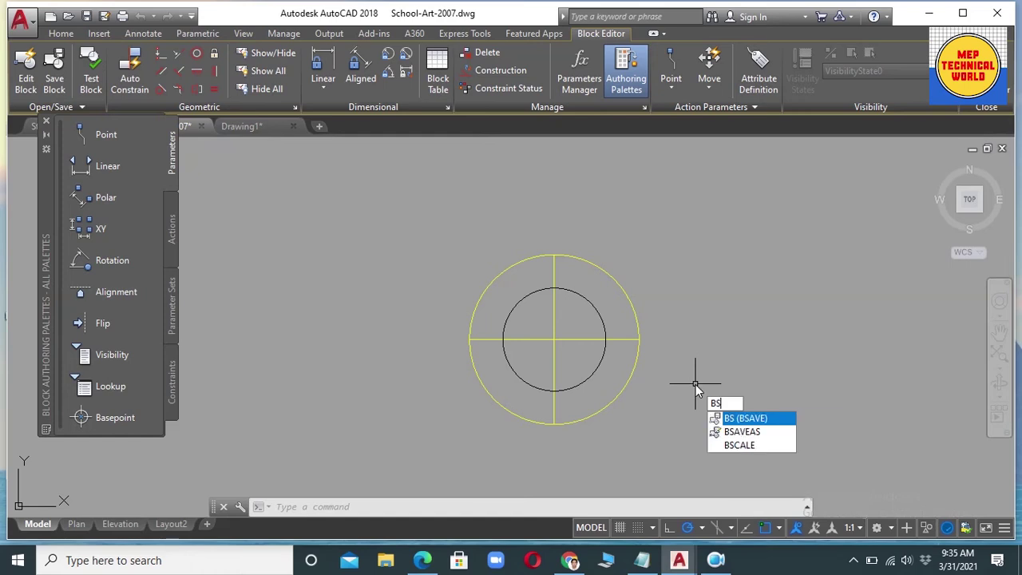
key(Return)
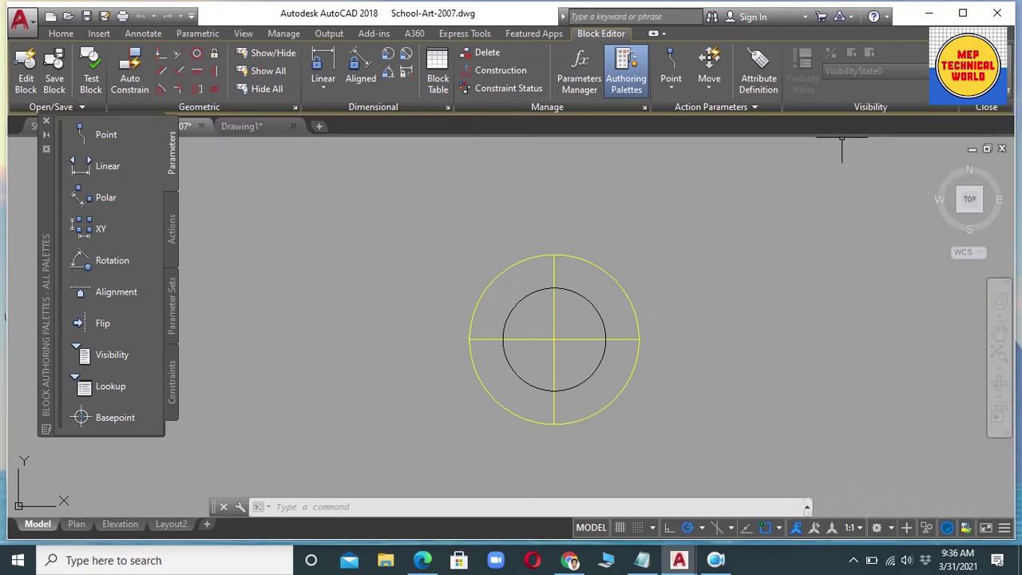
click(987, 103)
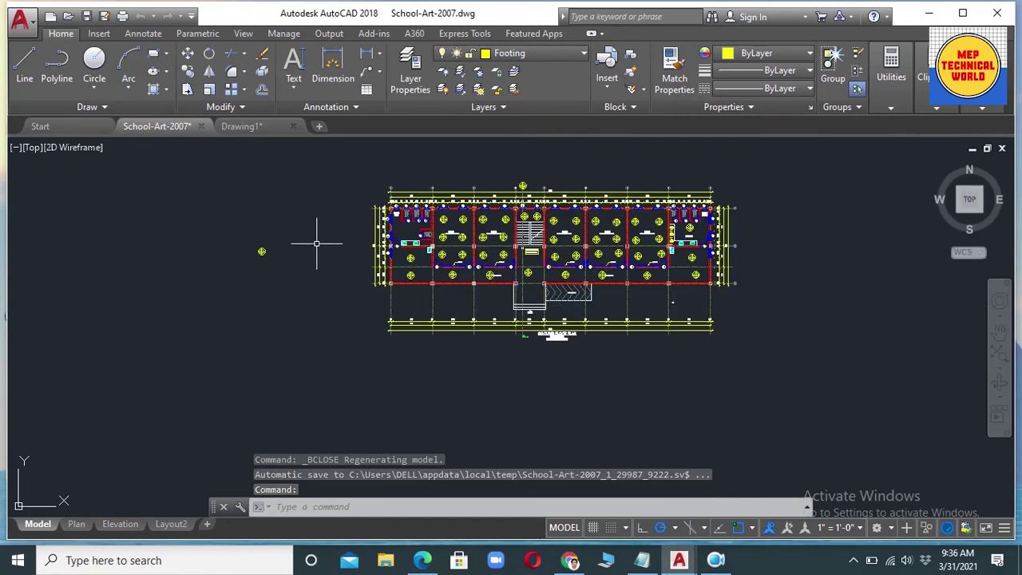
Examine the light copies in the rooms and along the corridor for the inner circle added to the block
scroll(312, 238, down, 1)
scroll(287, 242, up, 2)
scroll(311, 275, down, 3)
scroll(247, 299, up, 10)
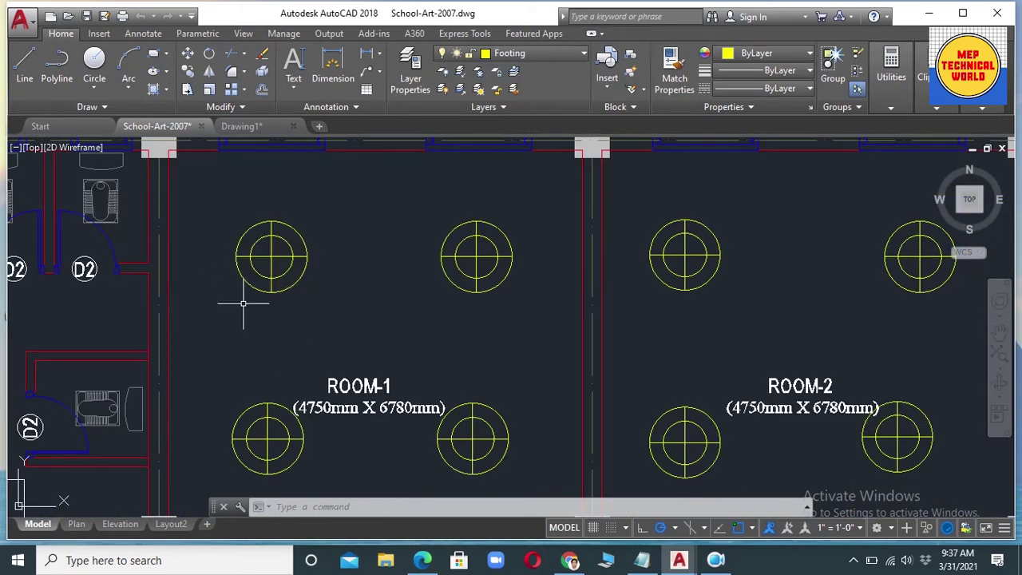
scroll(466, 295, down, 4)
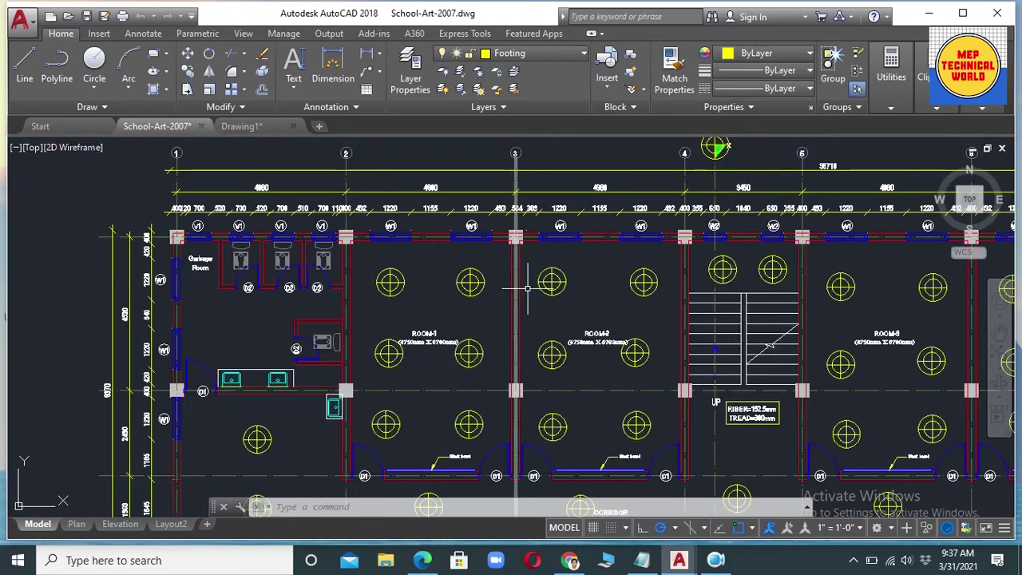
scroll(650, 308, up, 3)
scroll(649, 308, down, 4)
scroll(606, 351, up, 8)
scroll(570, 347, down, 4)
scroll(720, 365, up, 4)
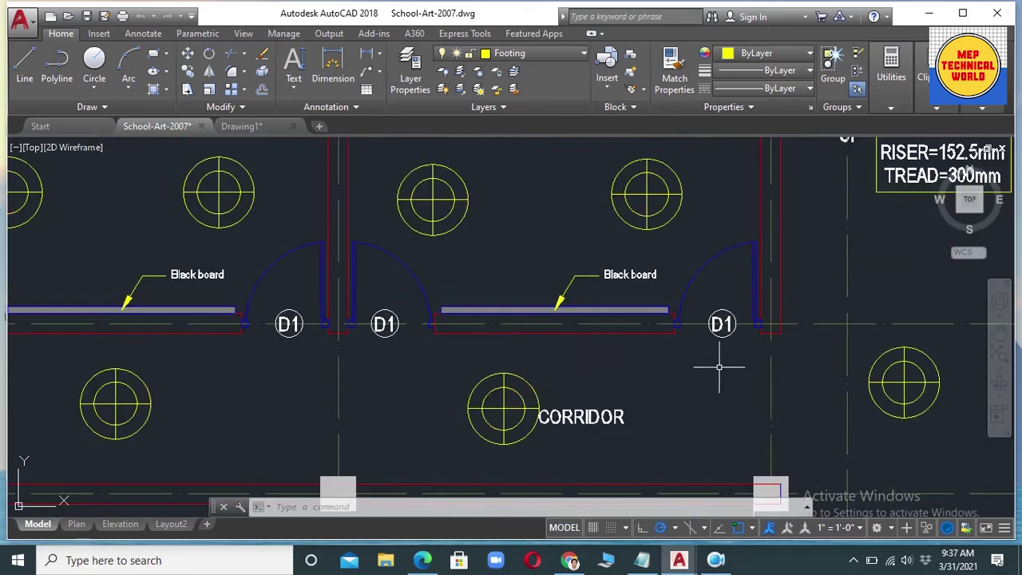
scroll(721, 365, down, 4)
scroll(662, 279, up, 2)
scroll(663, 279, down, 5)
scroll(852, 322, up, 4)
scroll(853, 321, down, 4)
scroll(852, 322, up, 6)
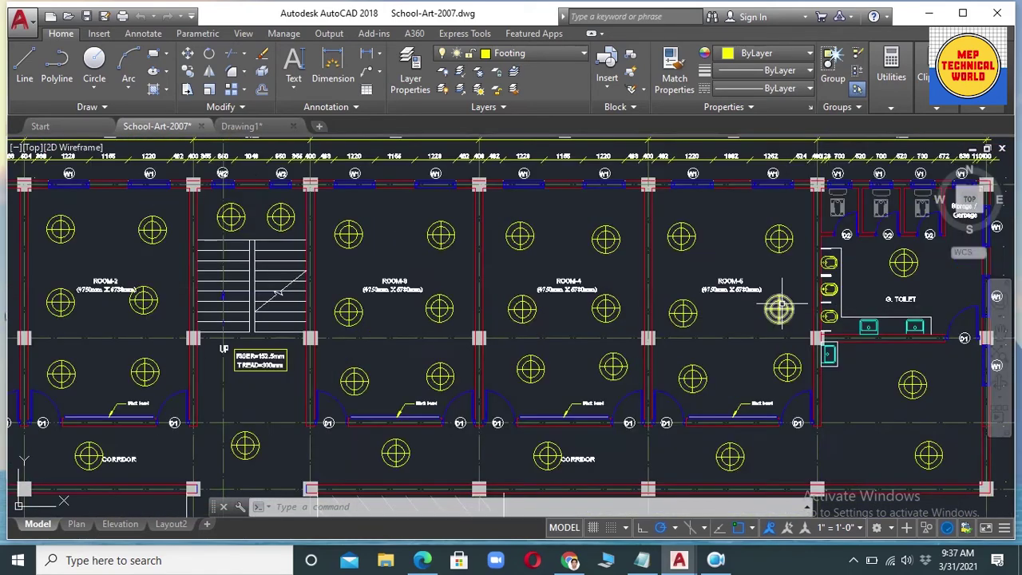
Look over the lower ground floor plan as a whole and the single light symbol west of it
scroll(654, 279, down, 8)
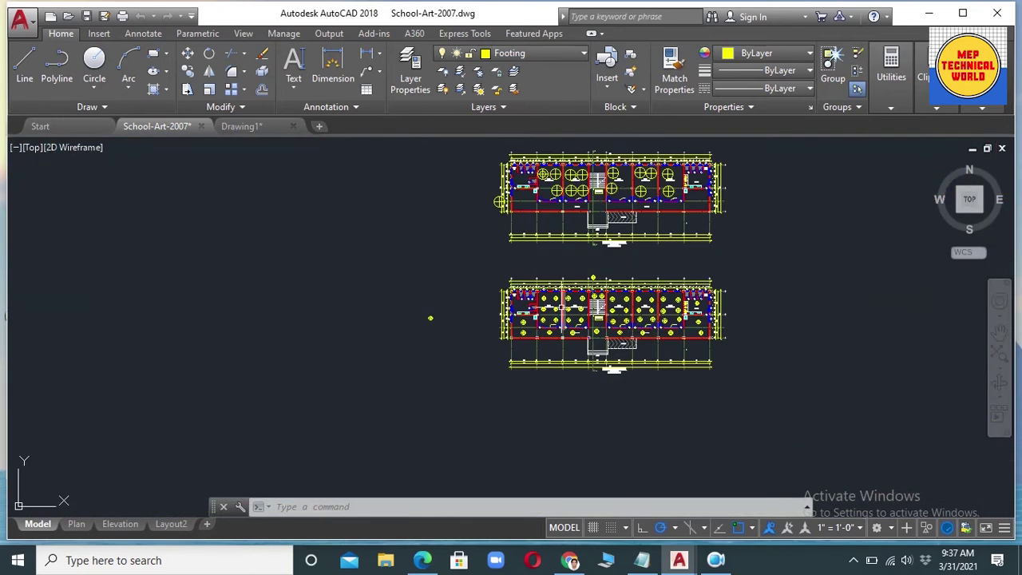
scroll(650, 277, up, 5)
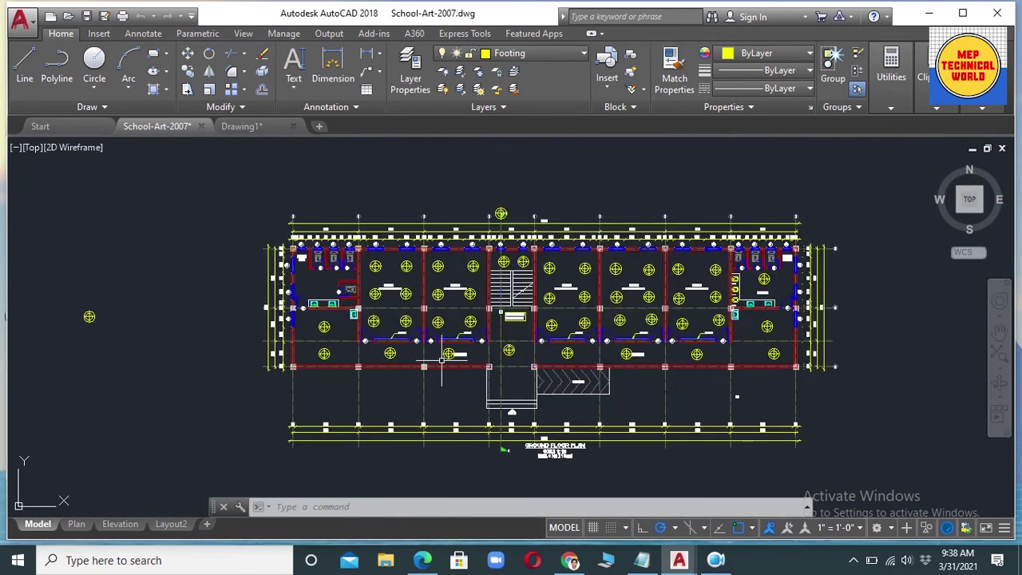
scroll(375, 283, up, 3)
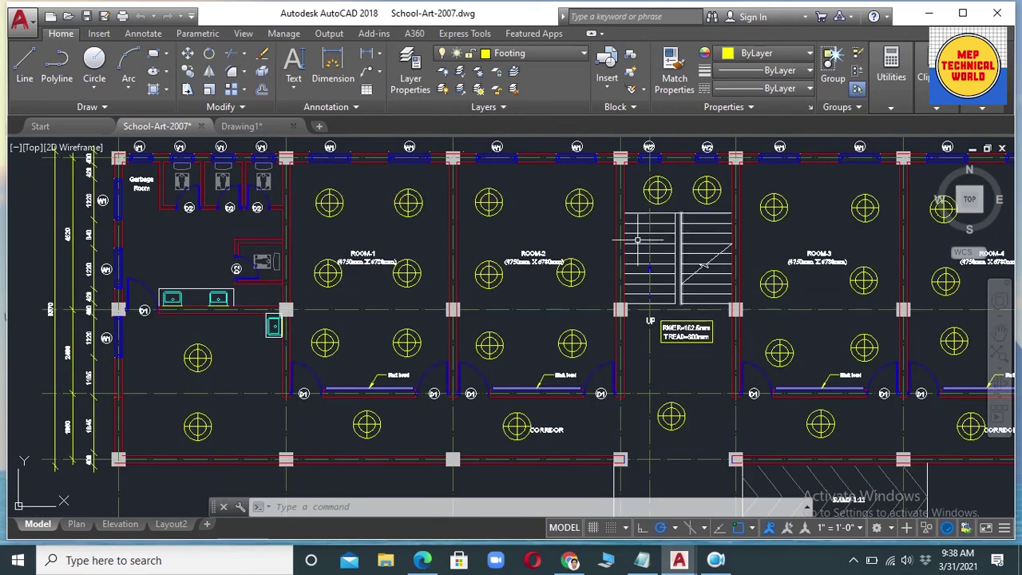
scroll(715, 263, down, 4)
scroll(816, 282, up, 2)
scroll(785, 220, down, 5)
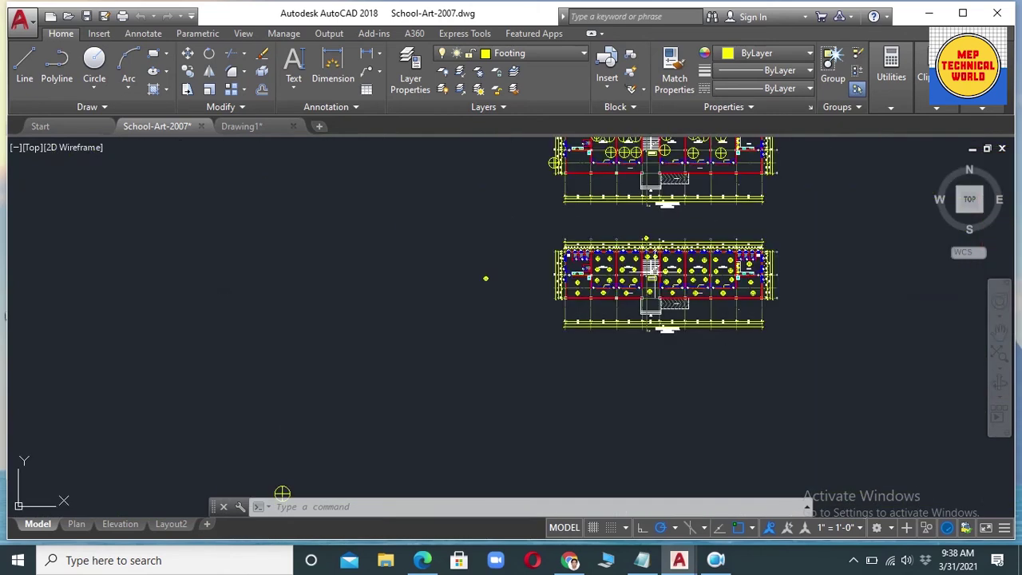
scroll(785, 221, up, 4)
scroll(335, 264, down, 5)
scroll(185, 292, up, 3)
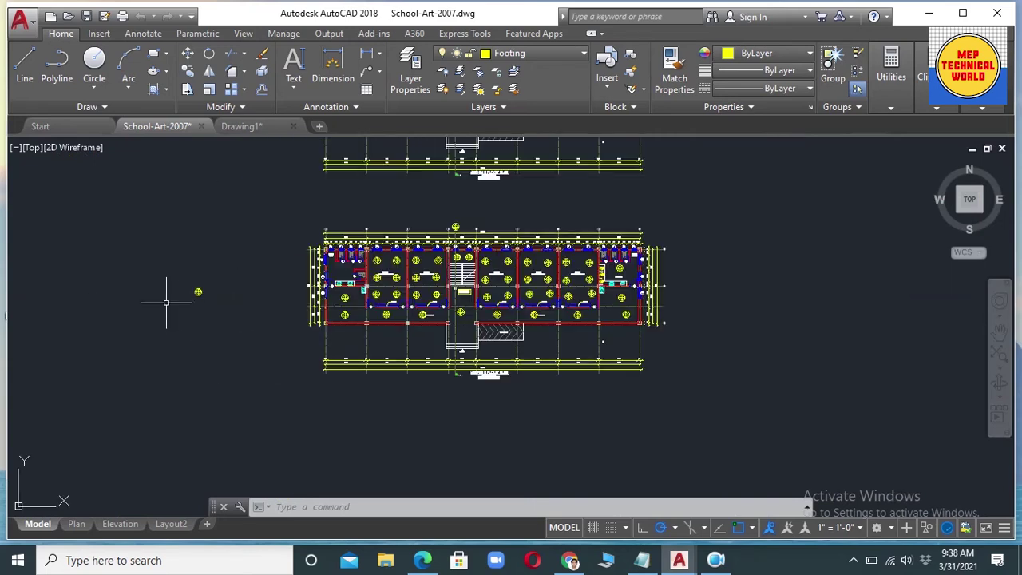
scroll(195, 275, up, 2)
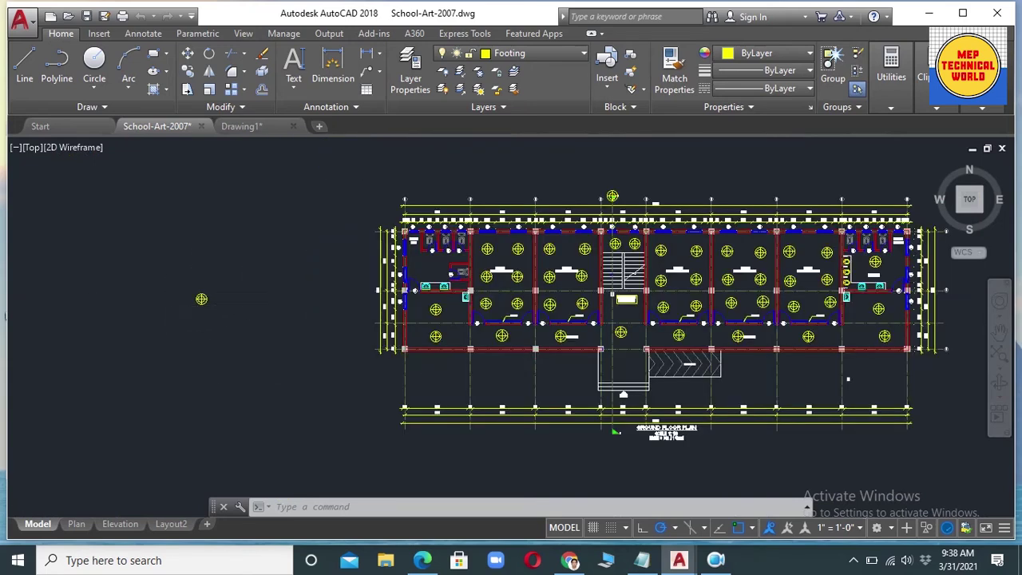
scroll(252, 290, down, 2)
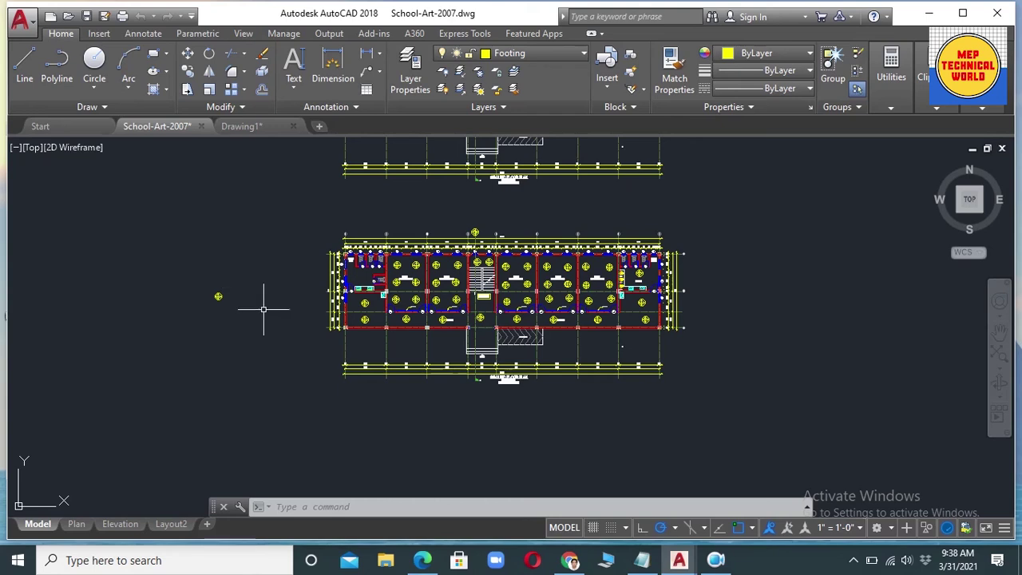
scroll(477, 281, up, 4)
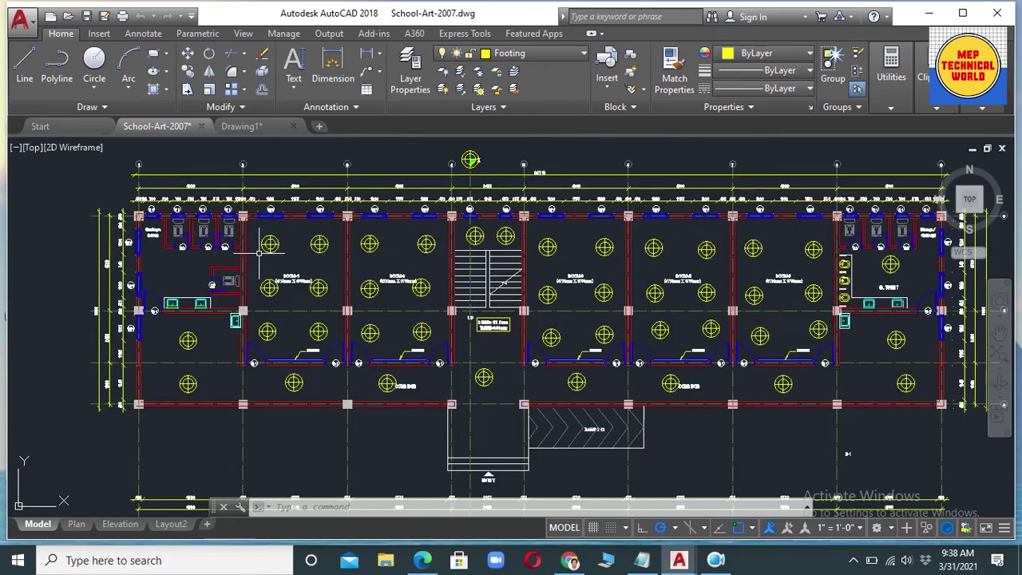
scroll(312, 325, down, 1)
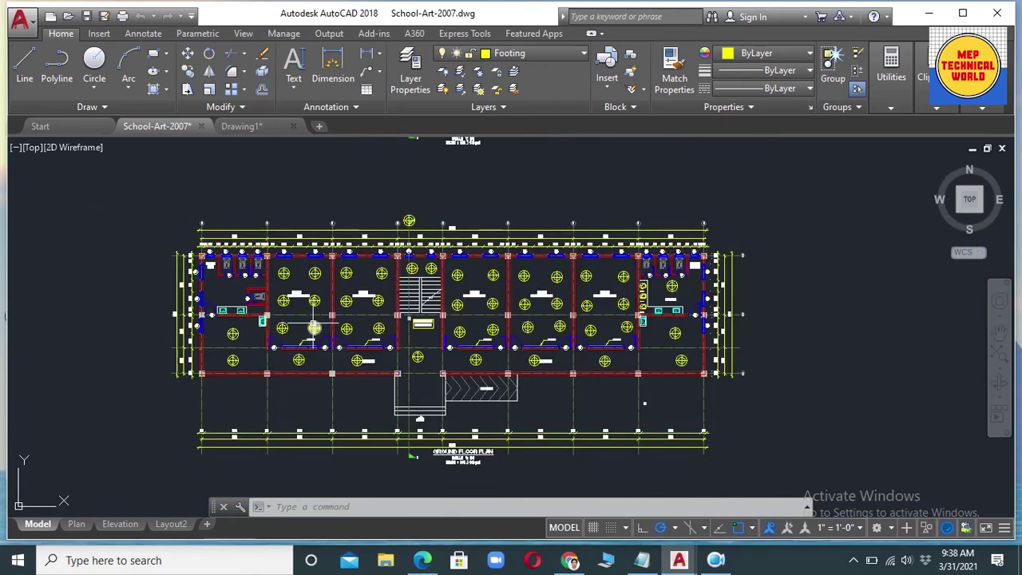
Compare the large light symbols in Room-1, Room-2 and the other rooms of the upper floor plan
scroll(294, 297, down, 5)
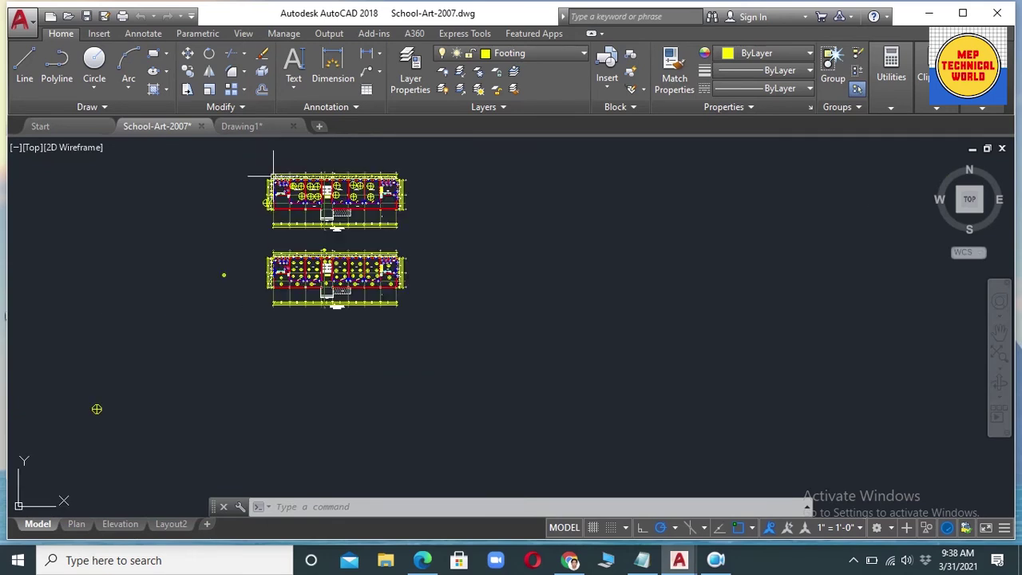
scroll(273, 177, up, 7)
scroll(403, 214, up, 2)
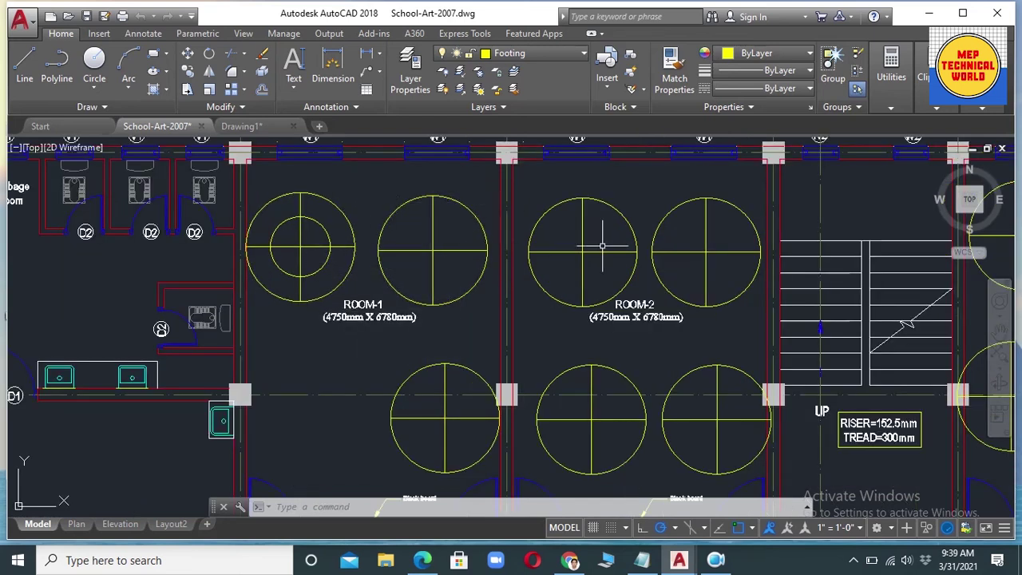
scroll(862, 287, down, 6)
scroll(894, 324, up, 4)
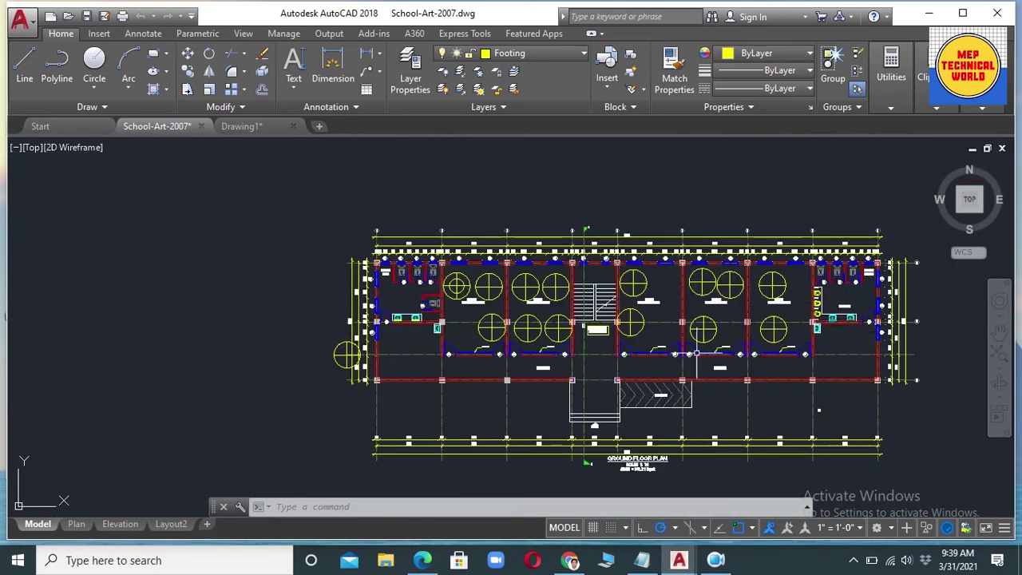
scroll(532, 323, up, 4)
scroll(661, 275, down, 8)
Review the lower plan's block lights once more, against the upper plan and across all its rooms
scroll(549, 403, up, 5)
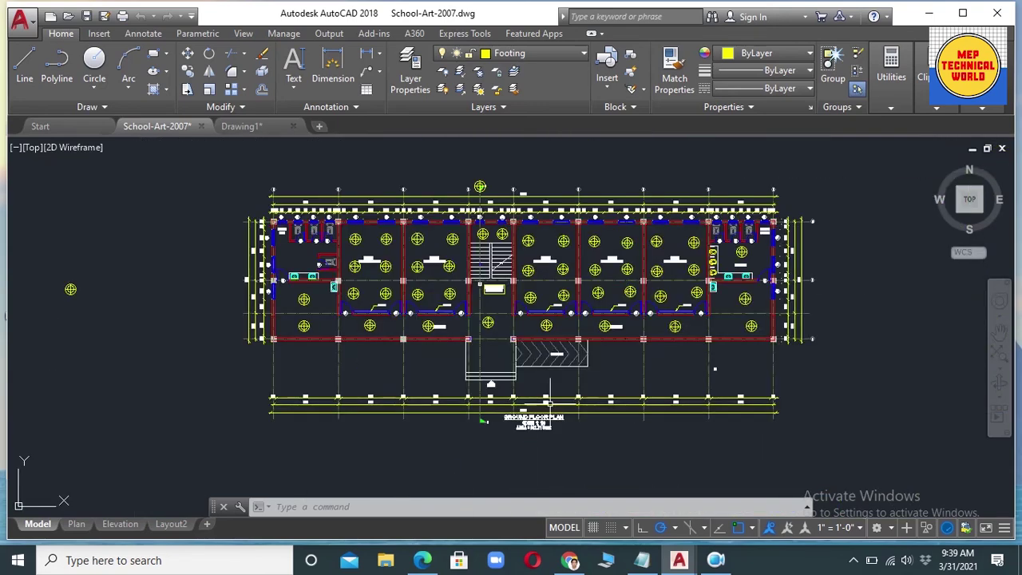
scroll(550, 403, down, 6)
scroll(317, 310, up, 7)
scroll(399, 290, down, 7)
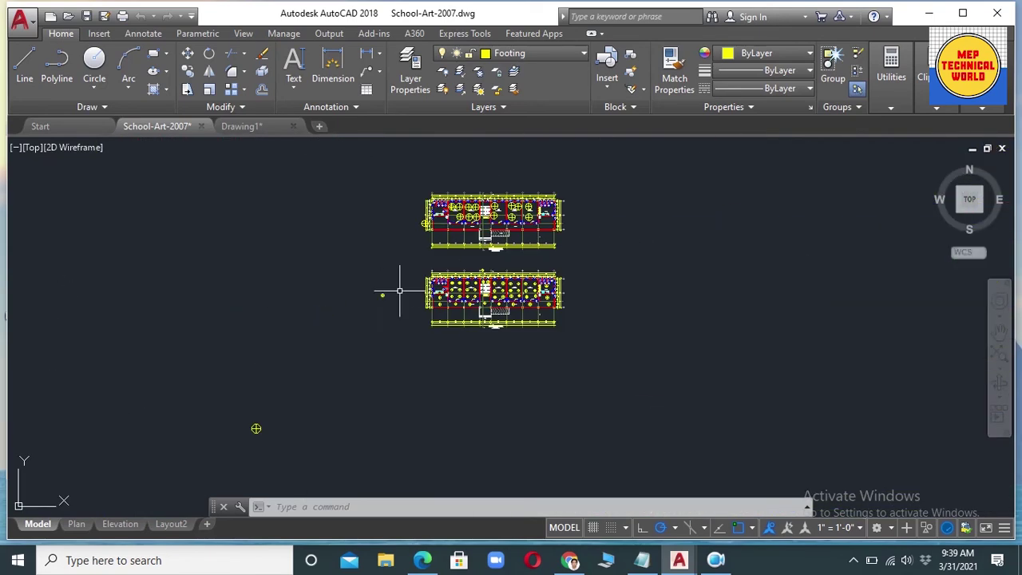
scroll(439, 284, up, 4)
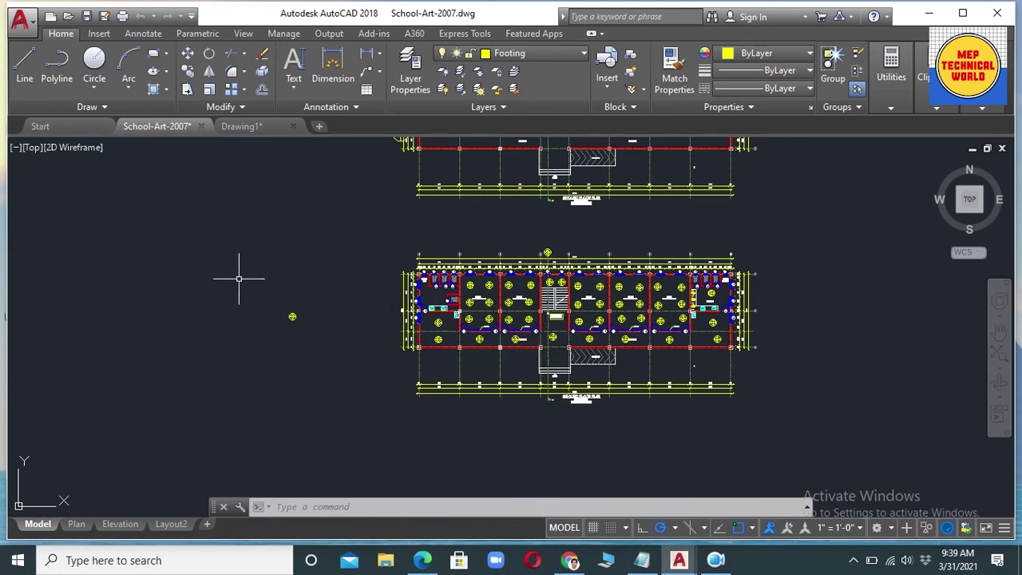
scroll(285, 343, up, 2)
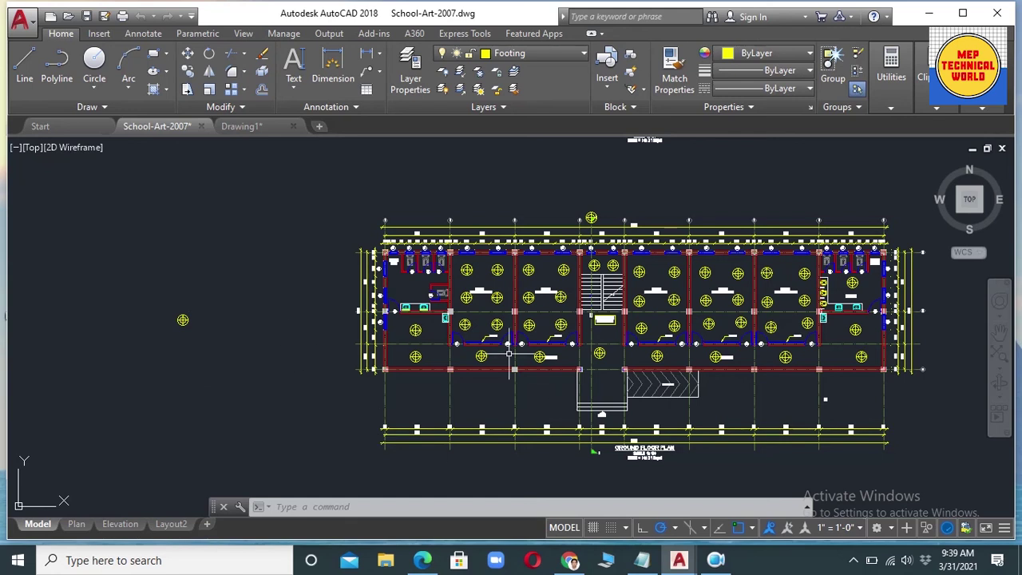
middle_drag(509, 354, 409, 328)
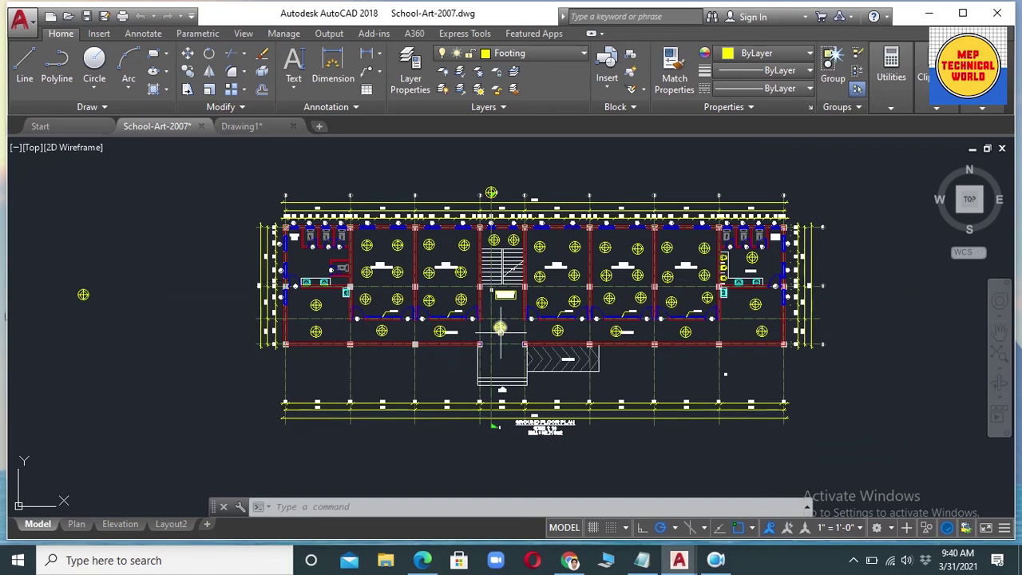
mouse_move(567, 357)
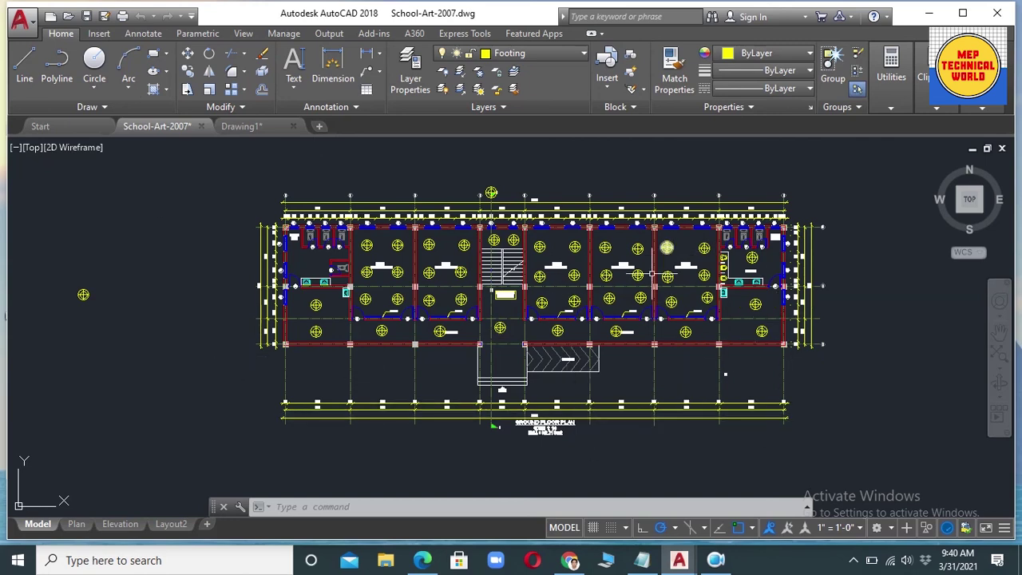